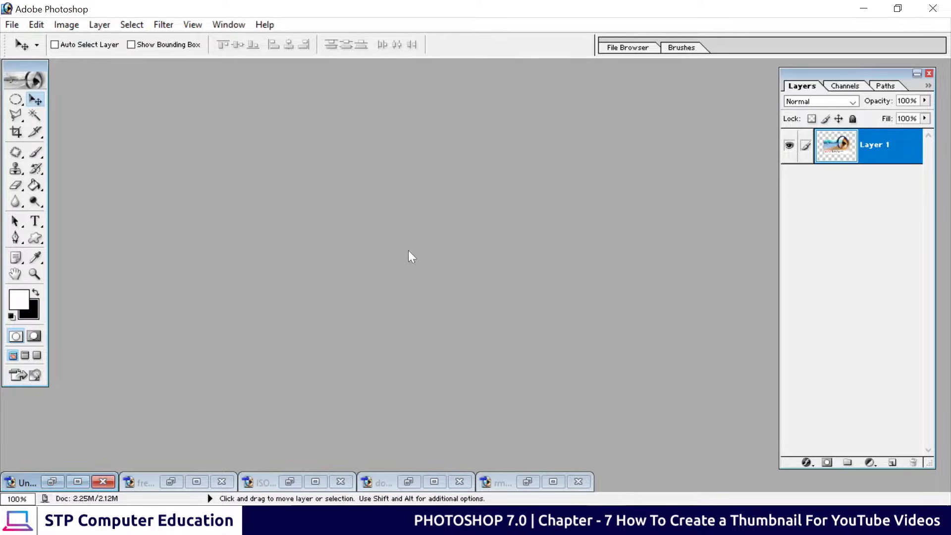
Restore the minimized Photoshop logo, FREE! badge, ISO stamp, certificate and blue background images, spreading their windows across the workspace.
left_click(78, 482)
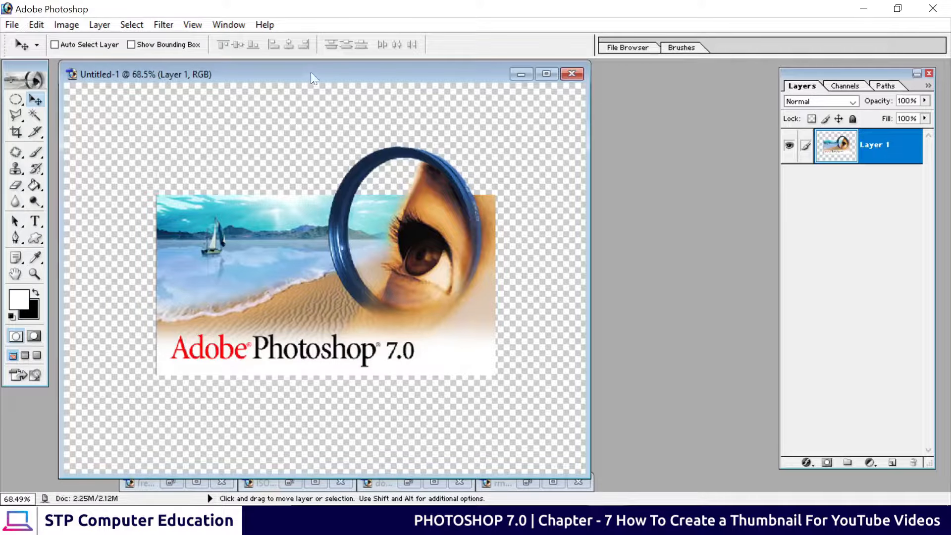
left_click_drag(311, 73, 354, 60)
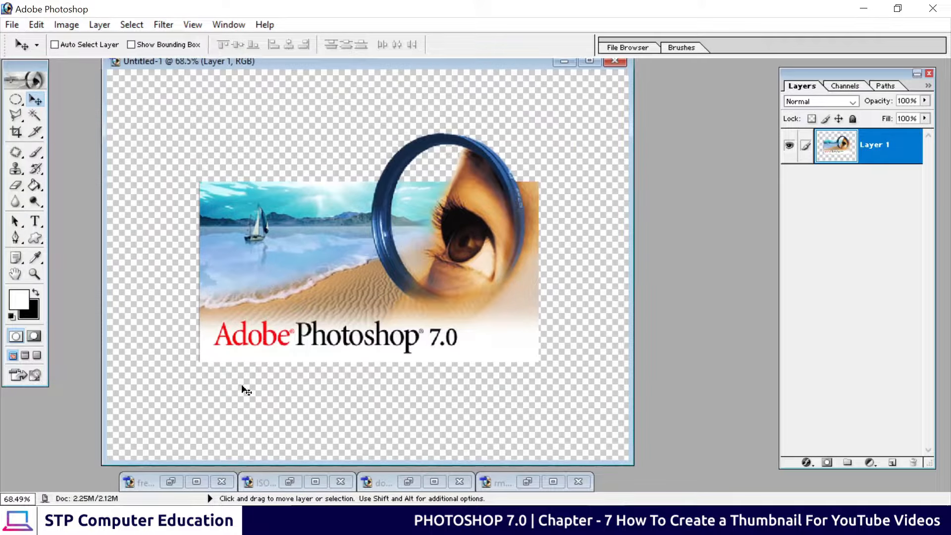
left_click(168, 485)
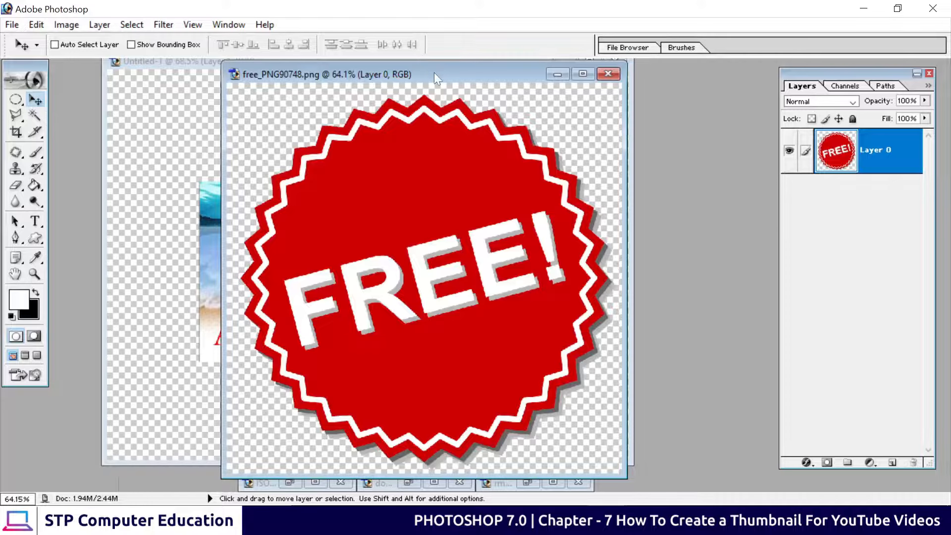
left_click_drag(433, 72, 306, 73)
left_click(290, 482)
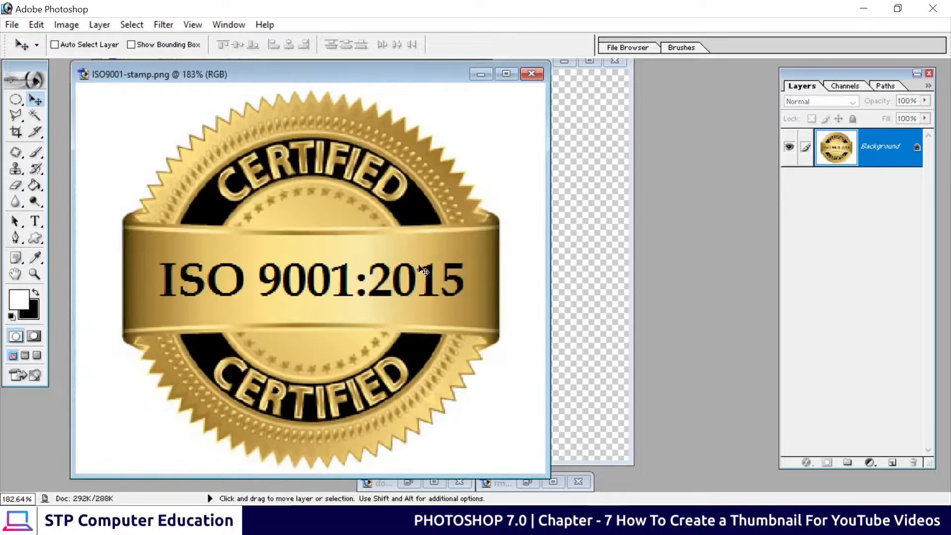
left_click_drag(396, 75, 342, 62)
left_click(406, 483)
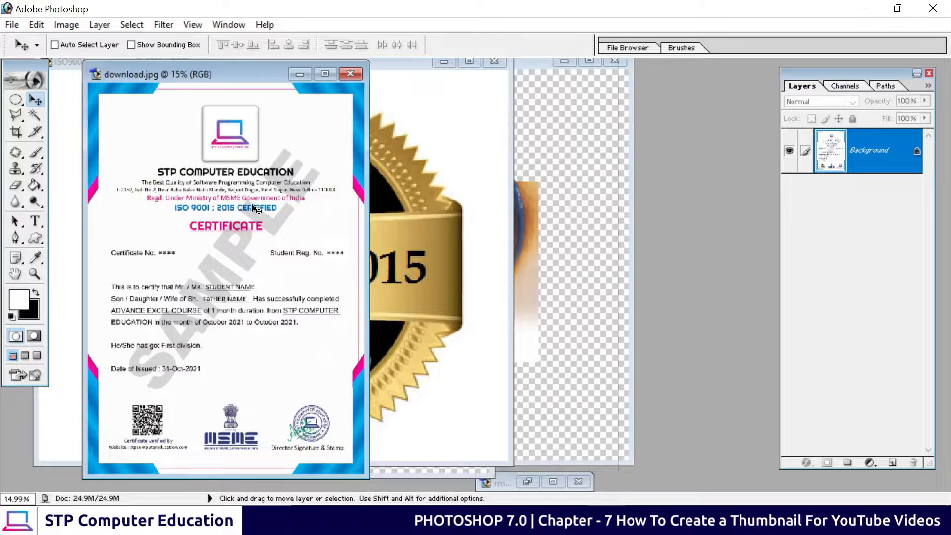
left_click(526, 481)
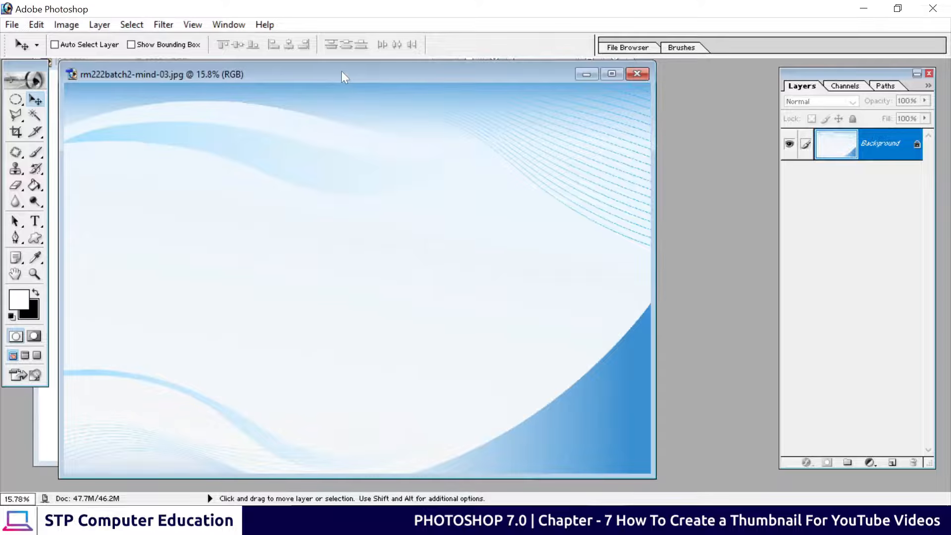
left_click_drag(341, 72, 409, 88)
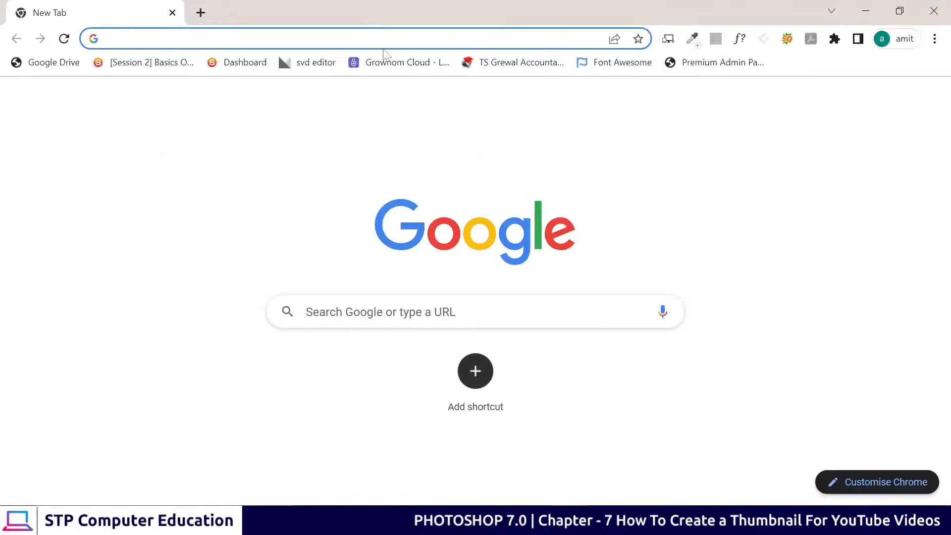
Switch to Chrome, look up Freepik on Google and open the freepik.com website.
left_click(198, 38)
type("g")
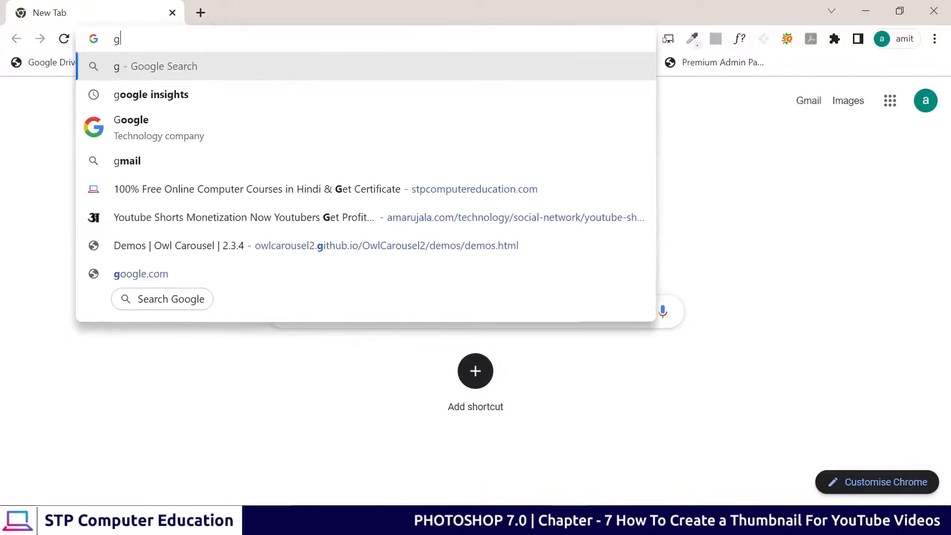
key("BackSpace")
type("fre")
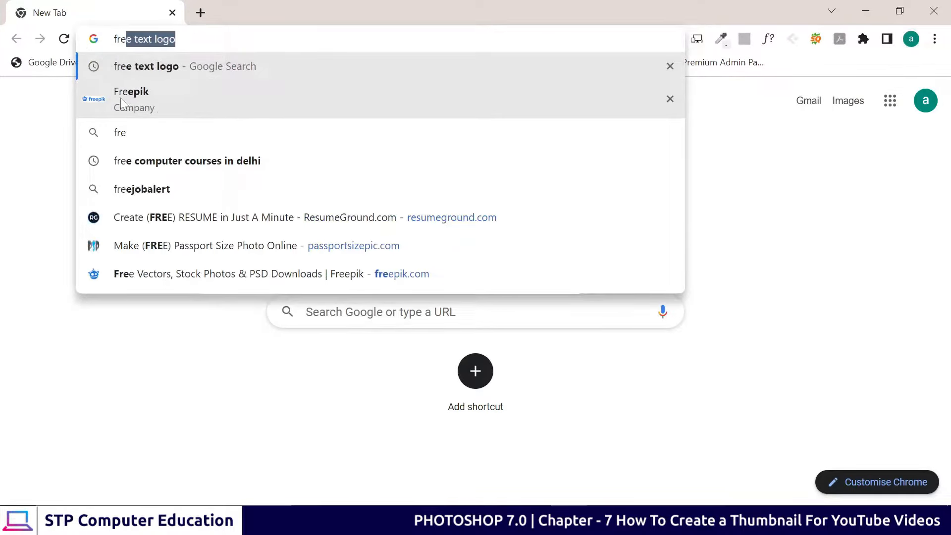
left_click(153, 103)
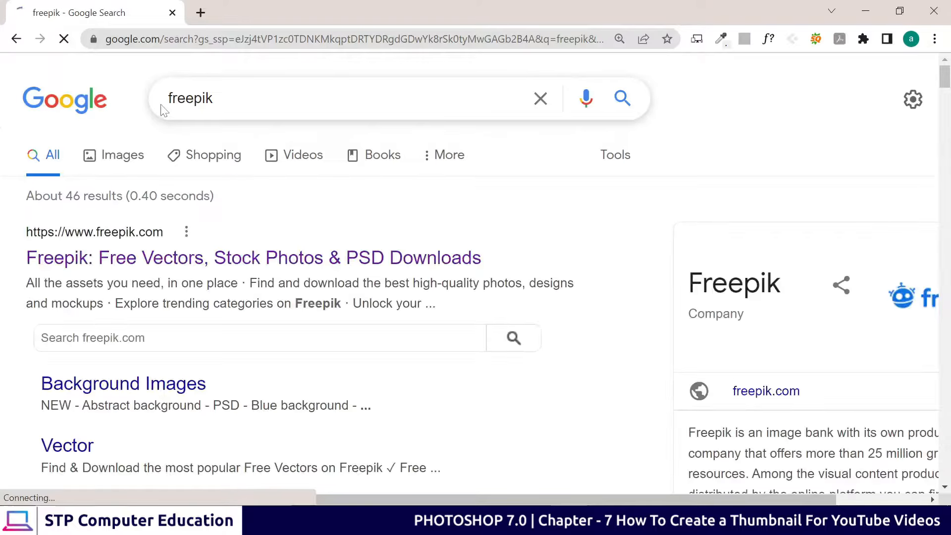
left_click(128, 261)
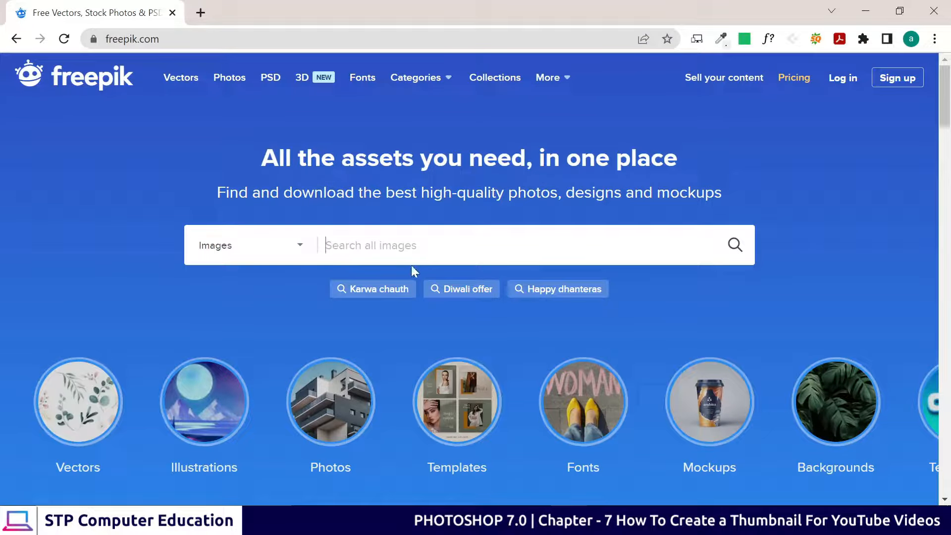
Search Freepik's images for "blue background".
key("Return")
type("blur")
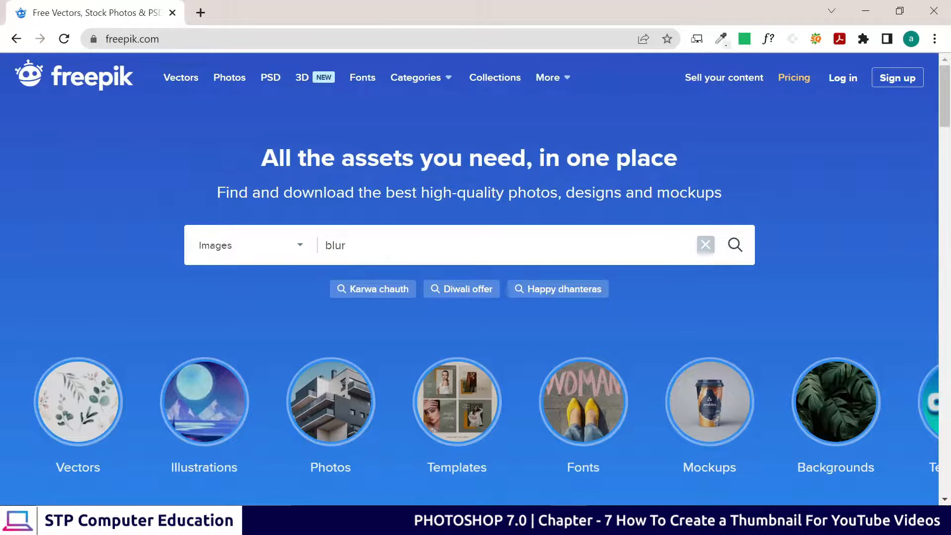
key("BackSpace")
type("e")
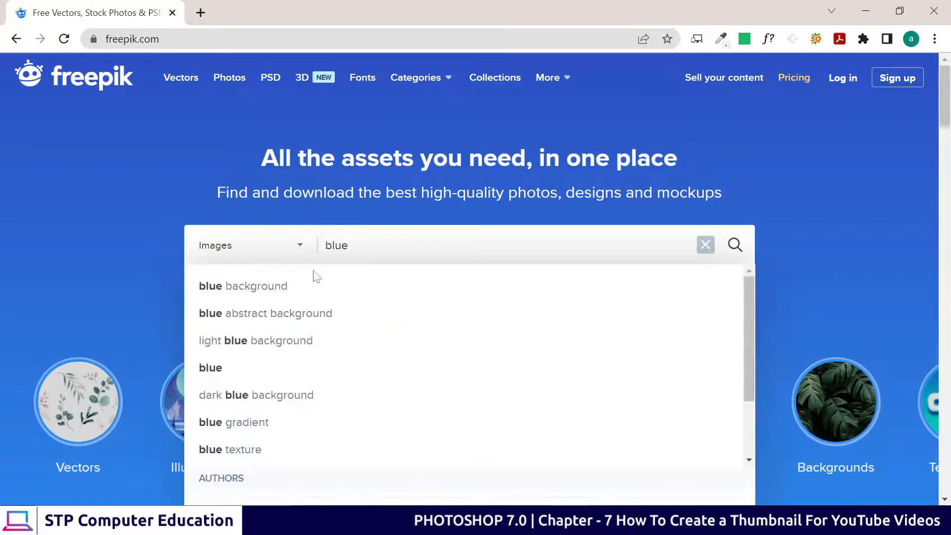
left_click(280, 287)
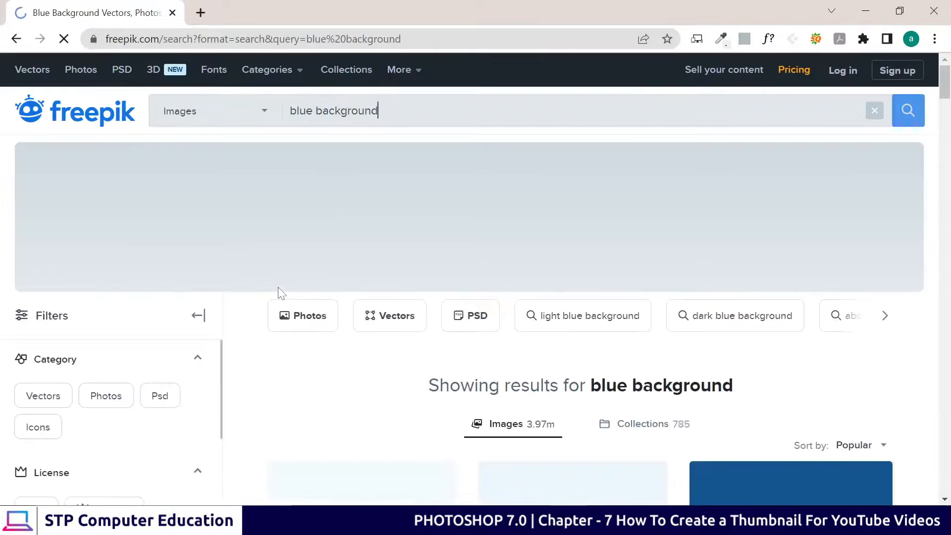
Browse the blue background results for an image suitable as a thumbnail backdrop.
scroll(410, 297, "down", 3)
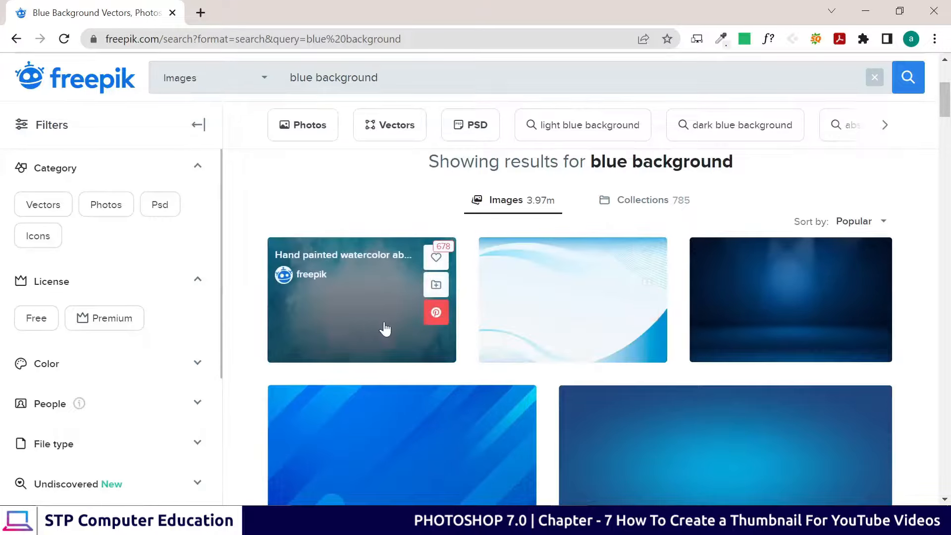
scroll(764, 435, "down", 2)
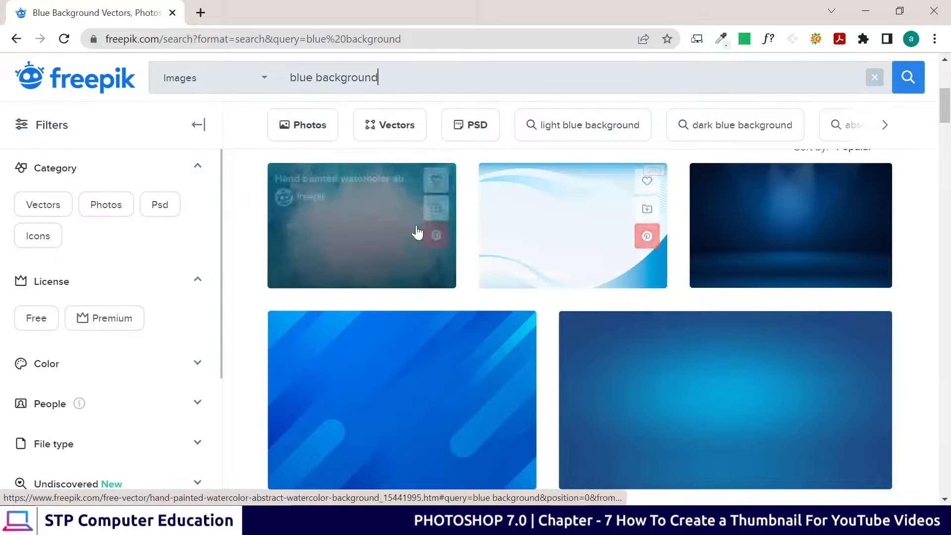
scroll(419, 232, "down", 10)
scroll(605, 336, "down", 10)
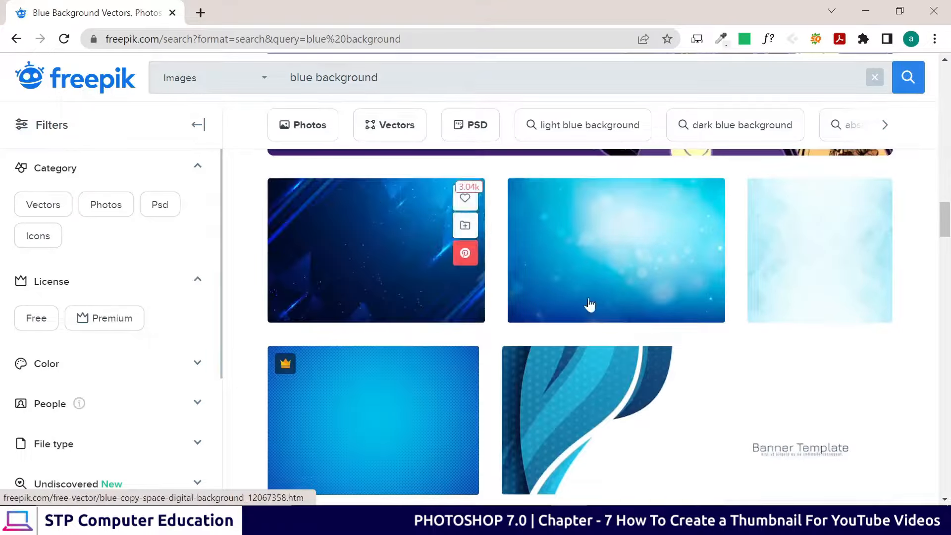
scroll(587, 303, "up", 10)
scroll(669, 332, "up", 5)
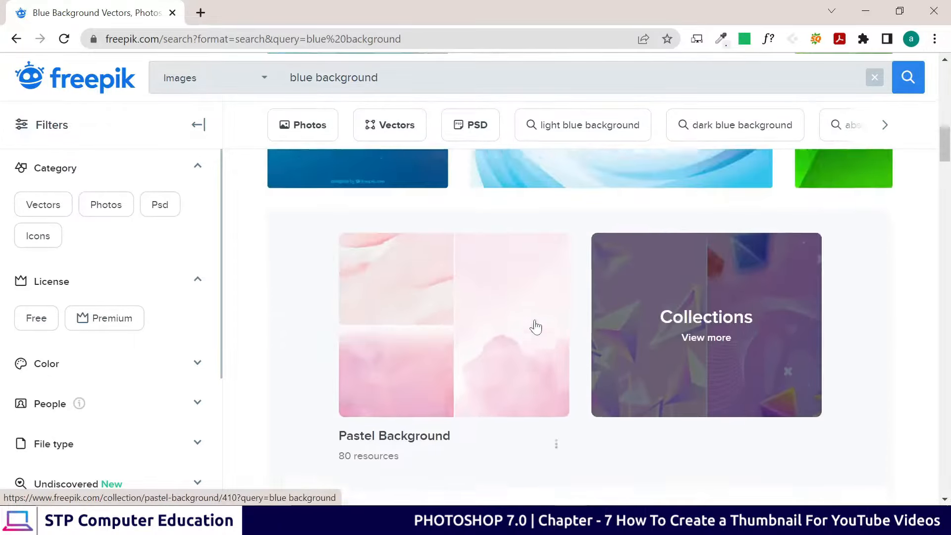
scroll(433, 421, "up", 5)
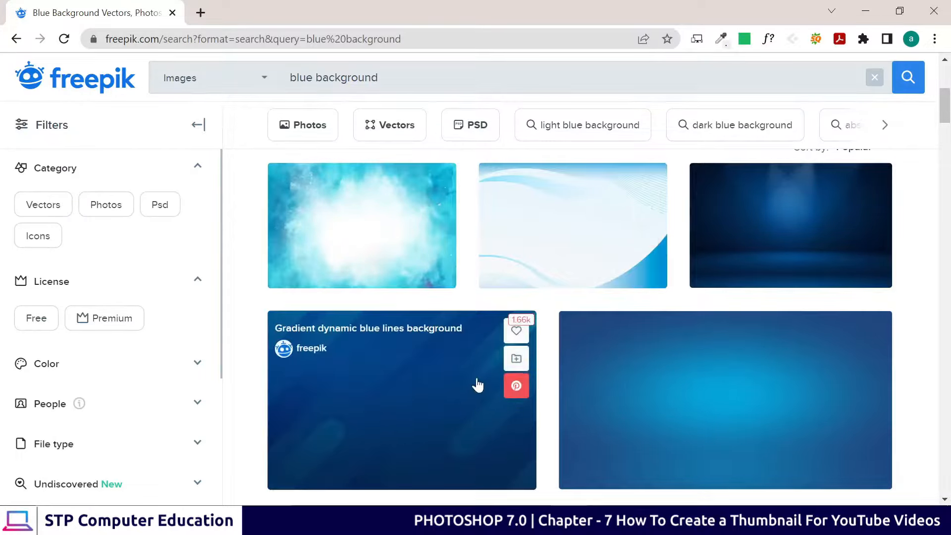
scroll(475, 384, "down", 5)
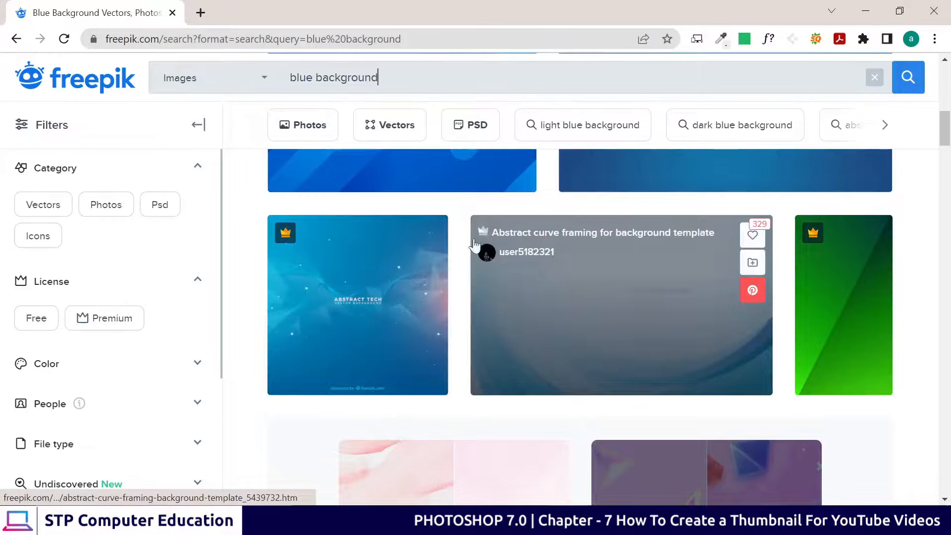
scroll(478, 250, "up", 4)
scroll(743, 300, "up", 5)
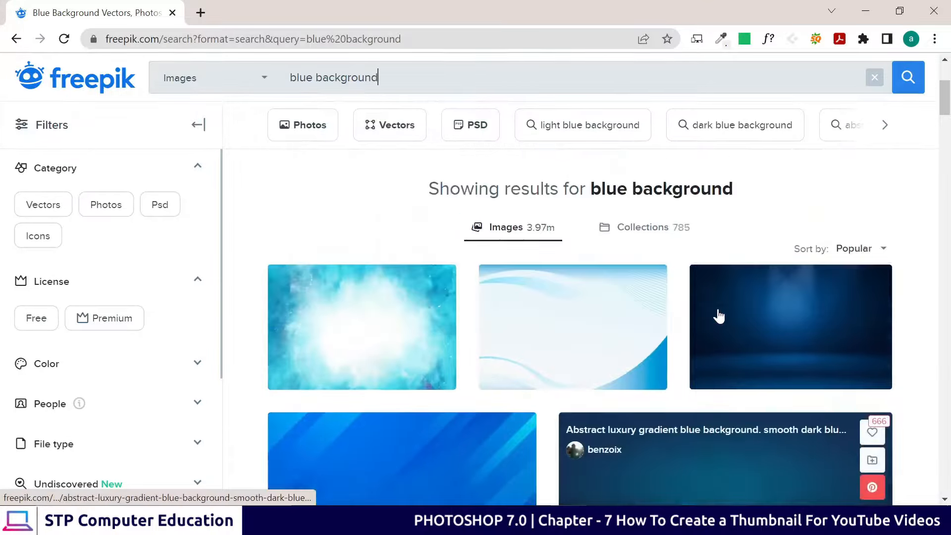
scroll(403, 403, "down", 3)
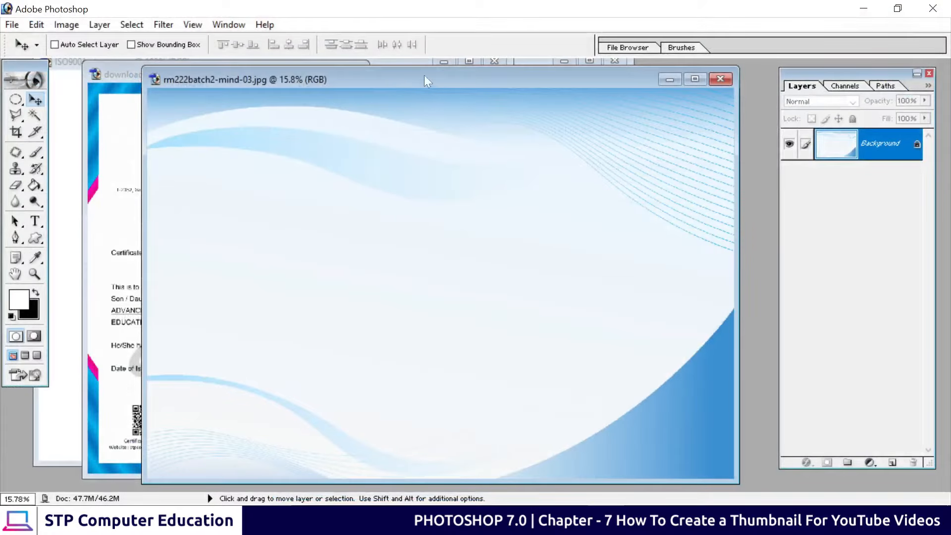
Switch back to Photoshop, minimize the certificate image, and move the blue background and ISO stamp windows aside.
left_click_drag(423, 75, 463, 177)
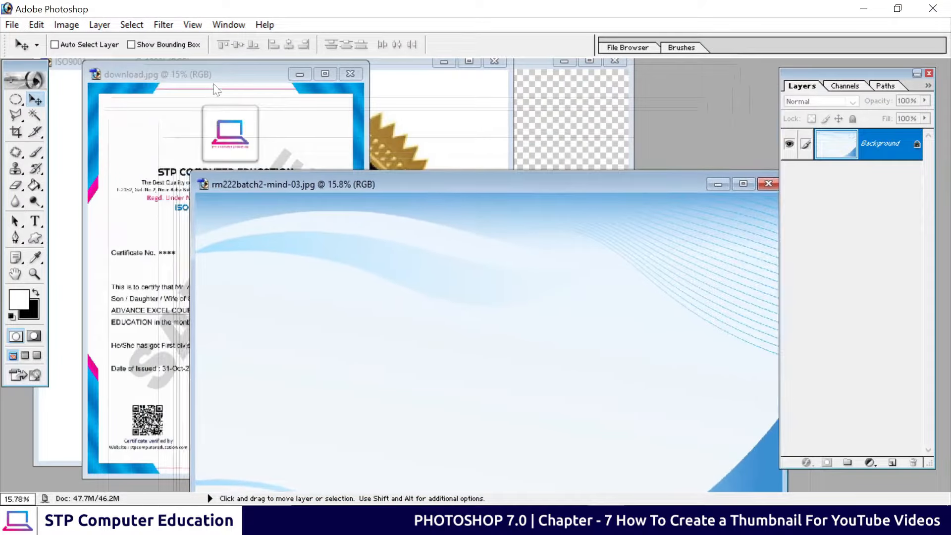
left_click_drag(215, 77, 330, 79)
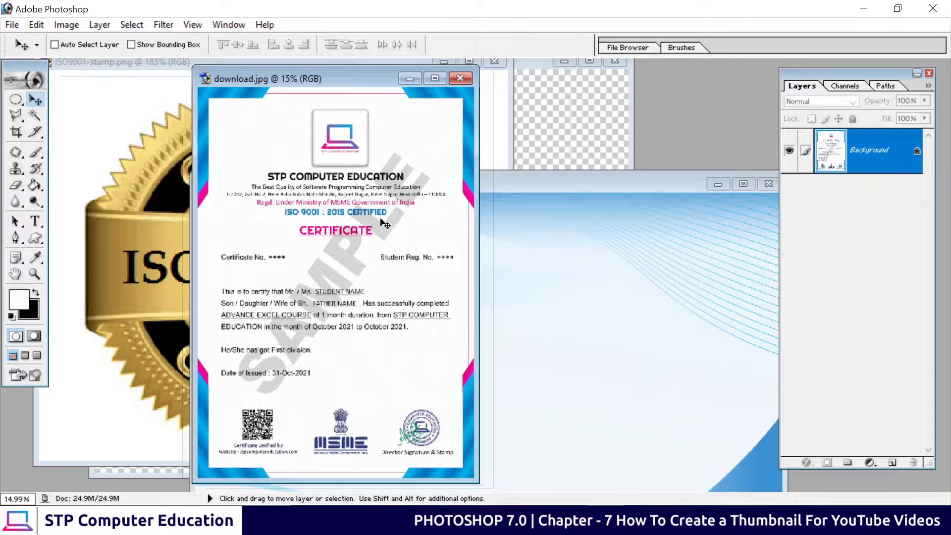
left_click(410, 78)
left_click(247, 112)
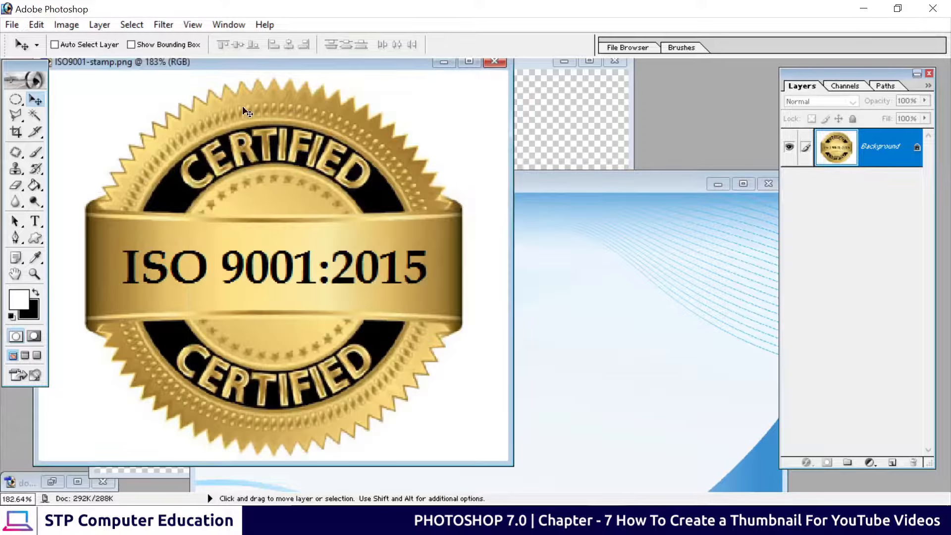
left_click_drag(300, 65, 374, 90)
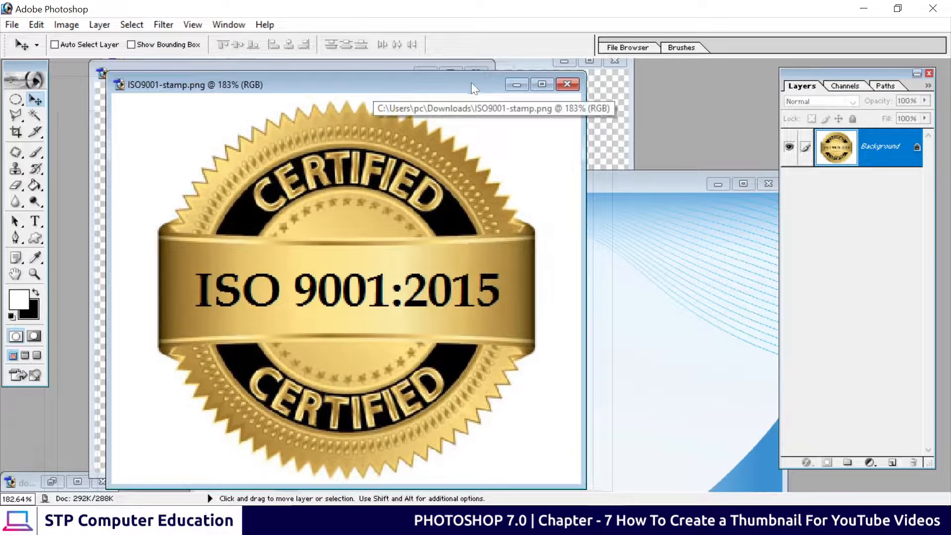
left_click_drag(458, 85, 457, 296)
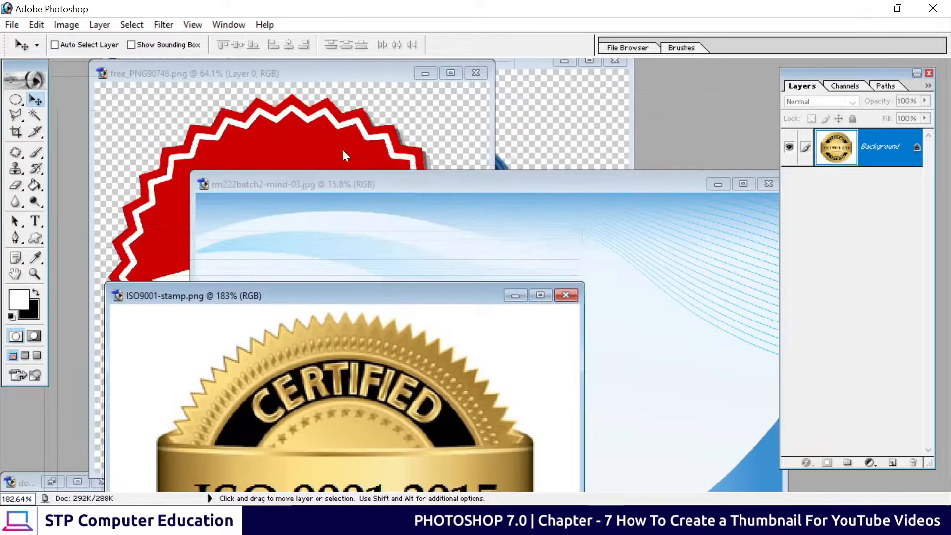
Bring the FREE! badge image to the front, shift its layer slightly downward and minimize its window.
left_click(342, 150)
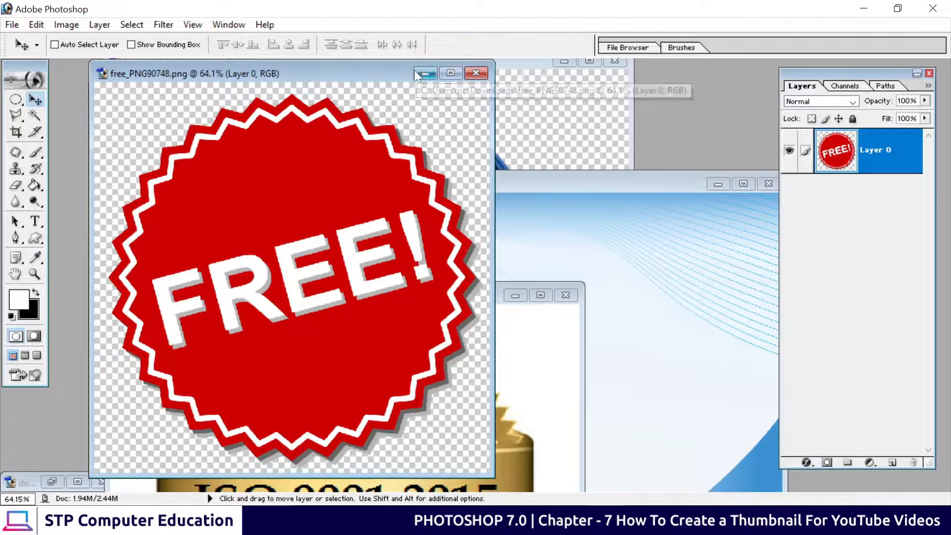
mouse_move(377, 75)
left_mouse_down()
mouse_move(398, 177)
mouse_move(405, 153)
mouse_move(390, 65)
left_mouse_up()
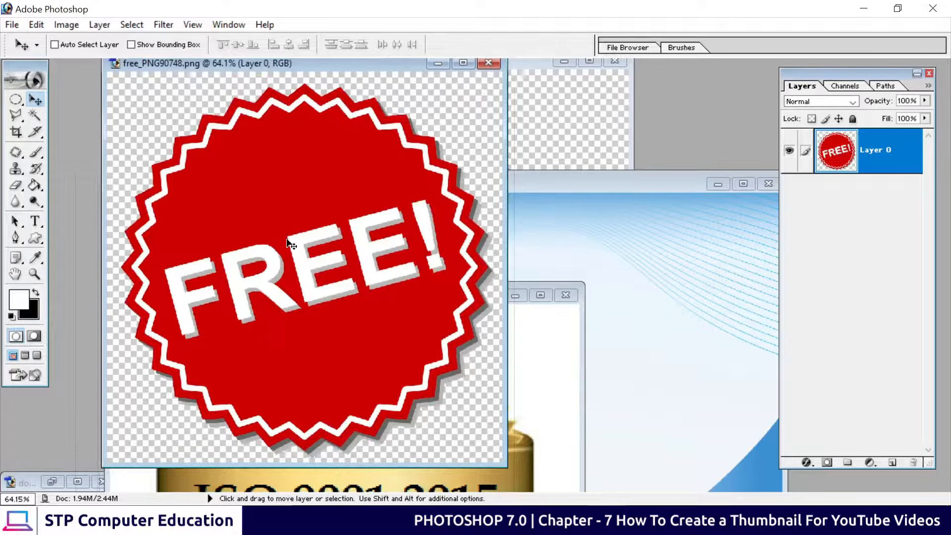
mouse_move(282, 239)
left_mouse_down()
mouse_move(267, 237)
mouse_move(285, 254)
left_mouse_up()
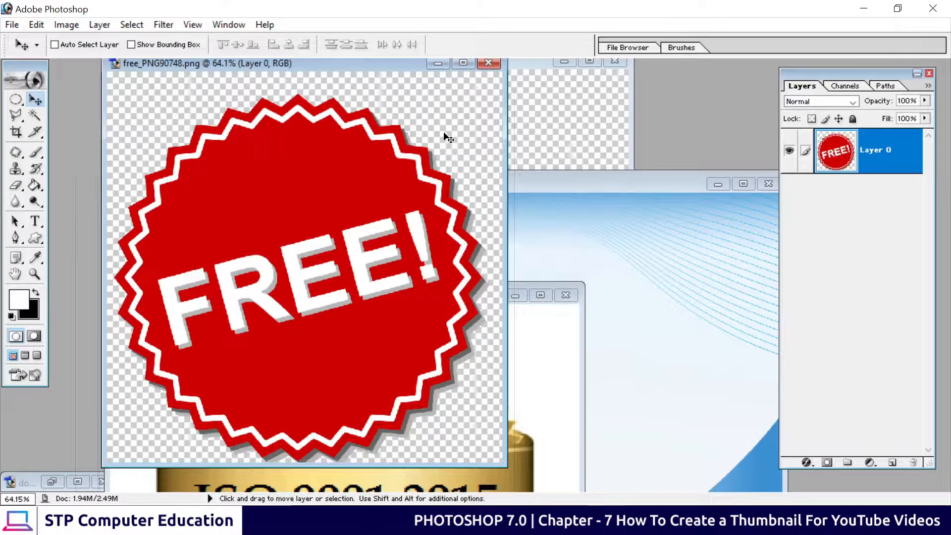
left_click(430, 65)
Bring Untitled-1 to the front, reposition its window and nudge the Photoshop 7.0 picture slightly within the canvas.
left_click(418, 113)
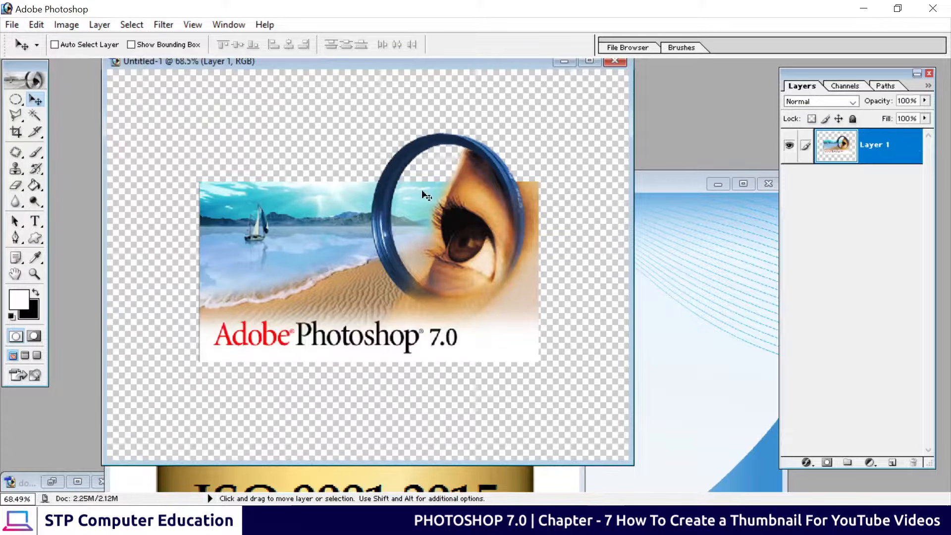
mouse_move(423, 70)
left_mouse_down()
mouse_move(429, 61)
mouse_move(355, 90)
mouse_move(437, 71)
left_mouse_up()
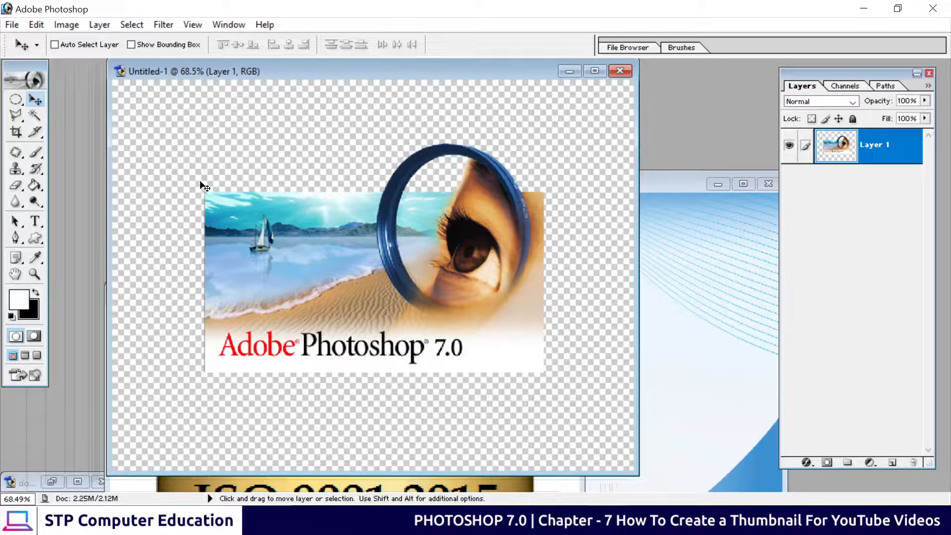
mouse_move(446, 285)
left_mouse_down()
mouse_move(397, 248)
mouse_move(441, 282)
left_mouse_up()
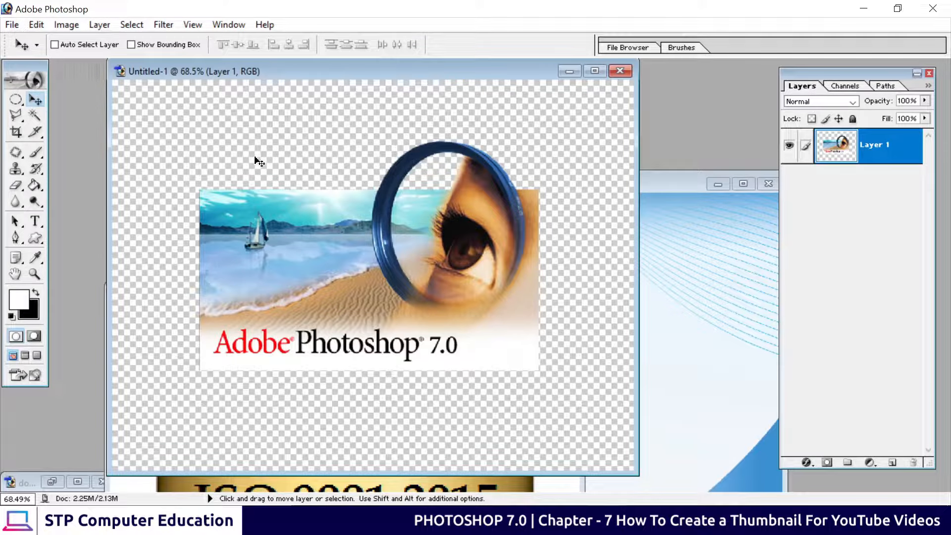
Create a new RGB document from the 1920 x 1080 HDTV 1080i preset with white contents and reposition its window.
left_click(13, 26)
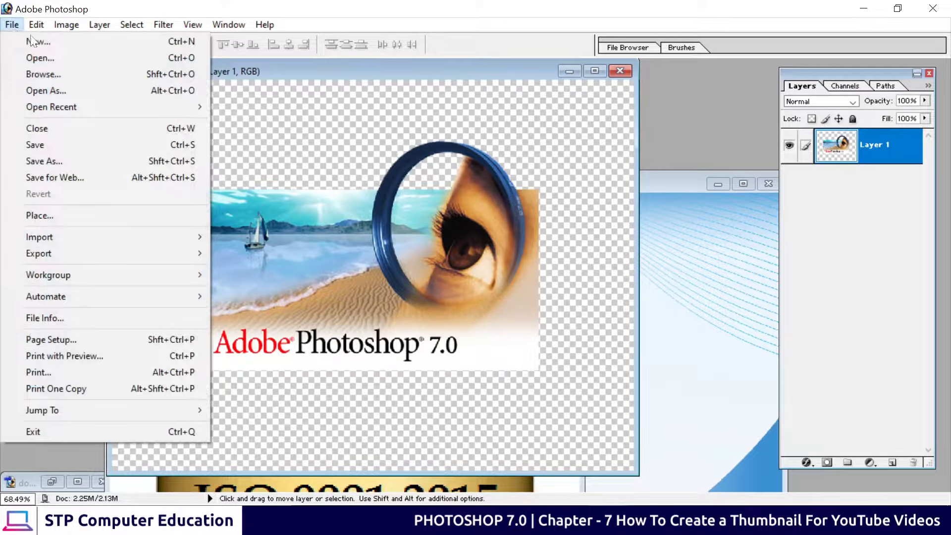
left_click(47, 45)
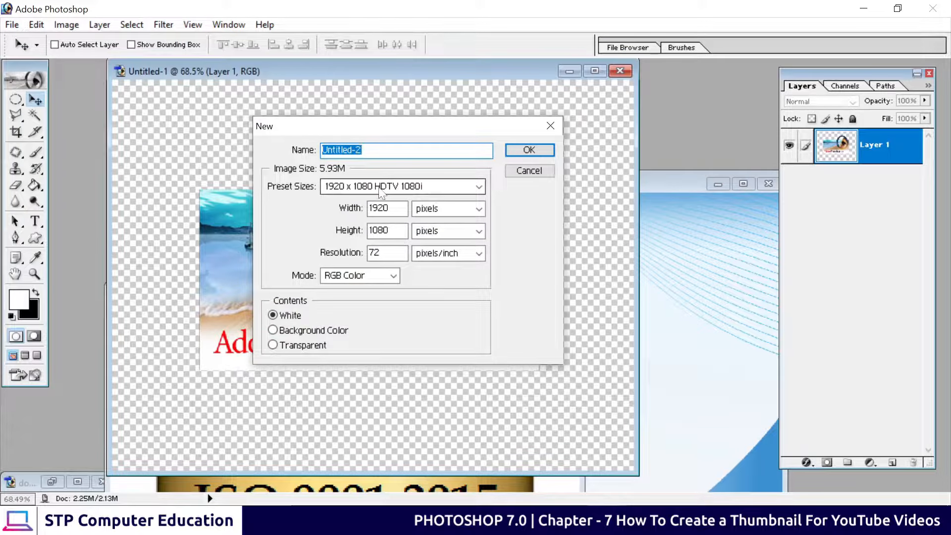
left_click(391, 187)
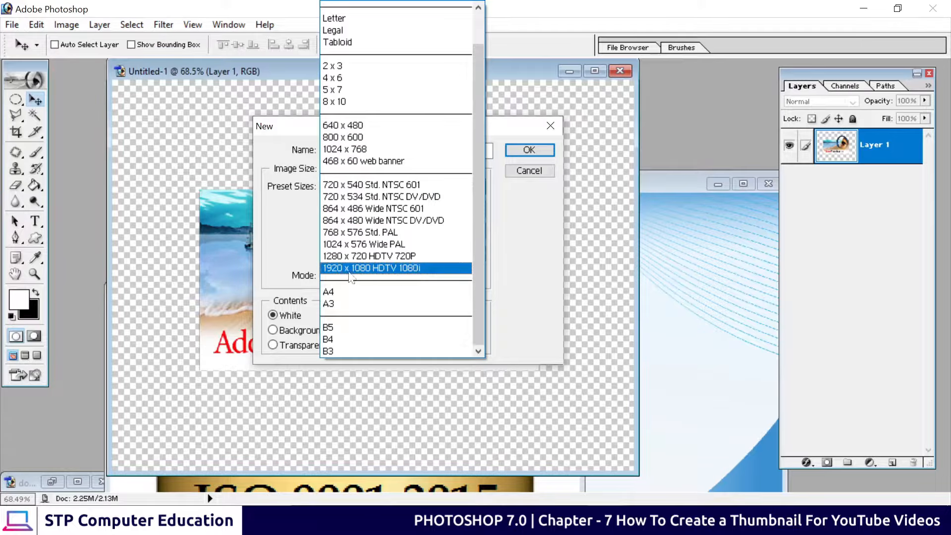
left_click(369, 268)
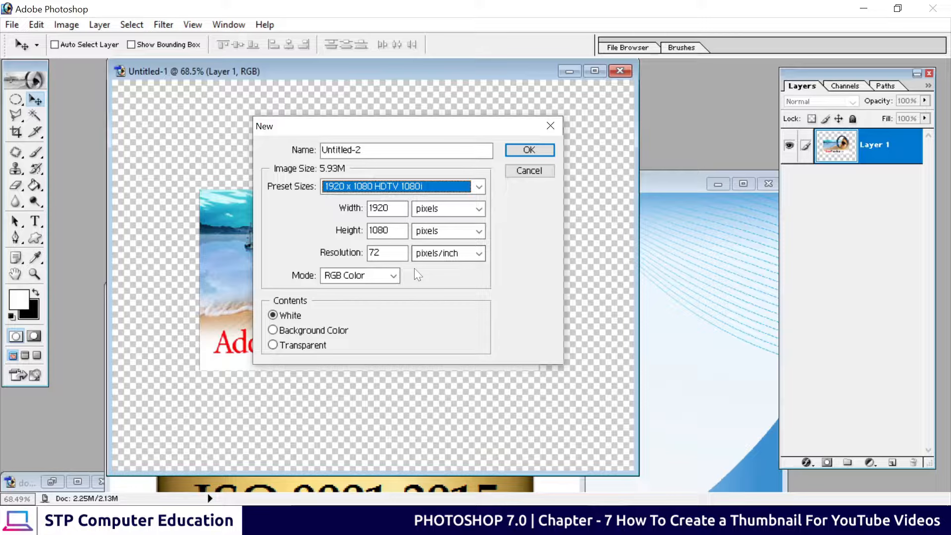
left_click(532, 150)
left_click_drag(331, 108, 415, 117)
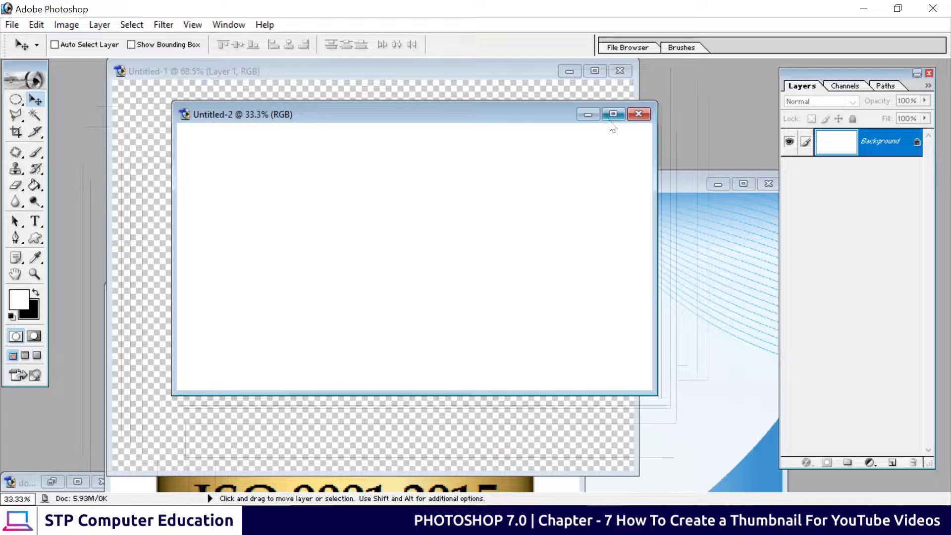
Copy the blue background image into Untitled-2 as a new layer and shift it to bring its curved bands into the canvas.
left_click(684, 278)
left_click_drag(543, 183, 701, 268)
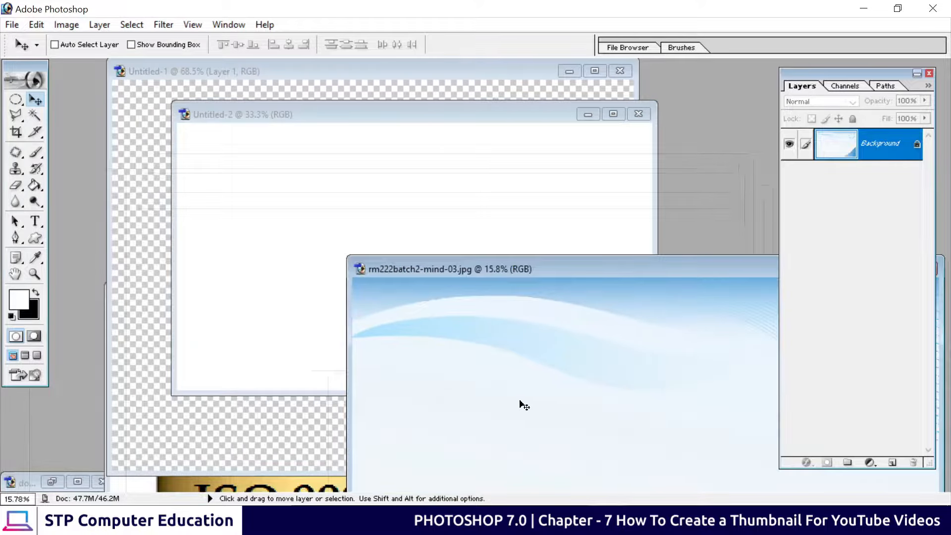
left_click_drag(536, 407, 330, 194)
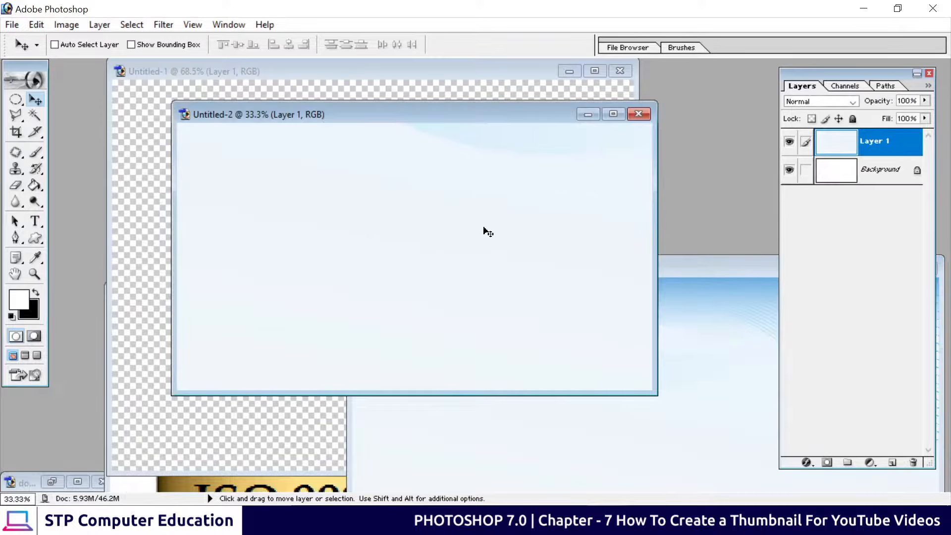
mouse_move(444, 263)
left_mouse_down()
mouse_move(498, 346)
mouse_move(485, 322)
mouse_move(200, 270)
mouse_move(333, 278)
left_mouse_up()
mouse_move(598, 263)
left_mouse_down()
mouse_move(339, 289)
mouse_move(360, 269)
mouse_move(473, 238)
mouse_move(485, 246)
left_mouse_up()
mouse_move(360, 277)
left_mouse_down()
mouse_move(449, 243)
mouse_move(375, 284)
mouse_move(400, 285)
left_mouse_up()
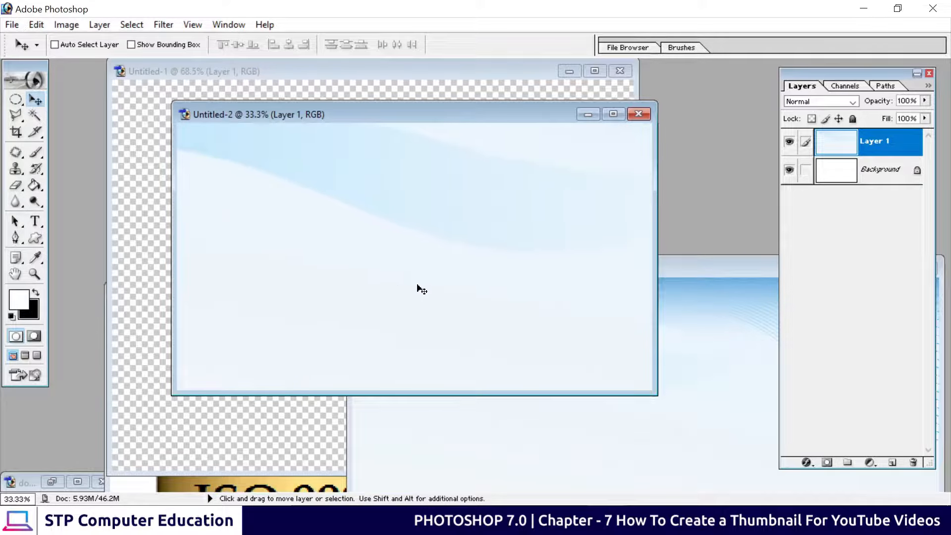
Maximize Untitled-2 and shift the blue background layer down and left to bring its line pattern into the canvas.
left_click(612, 113)
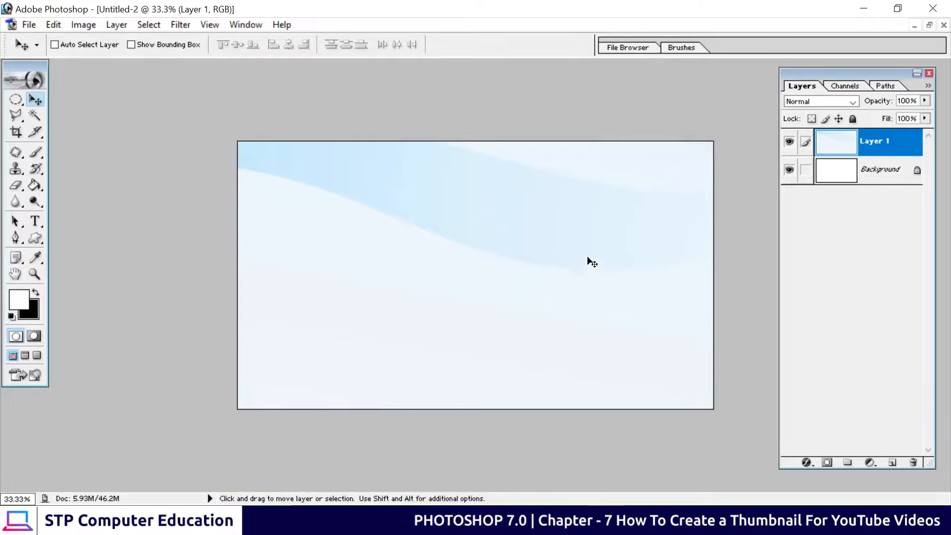
mouse_move(592, 262)
left_mouse_down()
mouse_move(312, 354)
mouse_move(431, 347)
left_mouse_up()
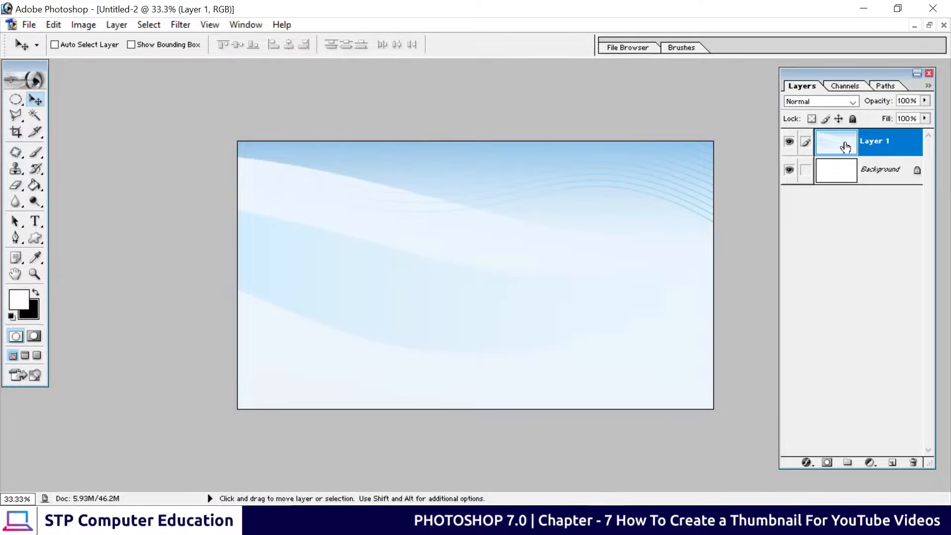
mouse_move(558, 256)
left_mouse_down()
mouse_move(406, 314)
mouse_move(483, 276)
mouse_move(452, 275)
left_mouse_up()
Free Transform the blue background layer, scaling it down and positioning it to cover the whole Untitled-2 canvas.
key("ctrl+t")
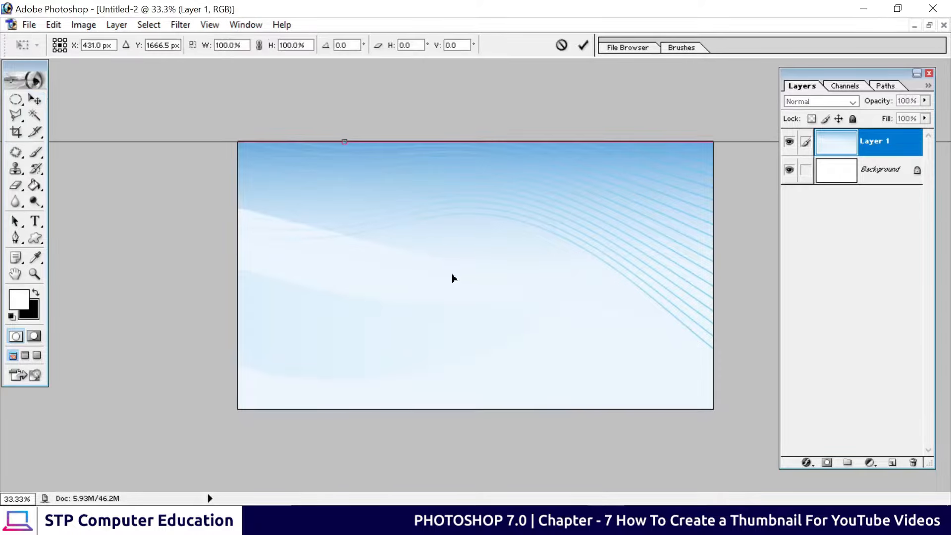
left_click_drag(537, 252, 414, 228)
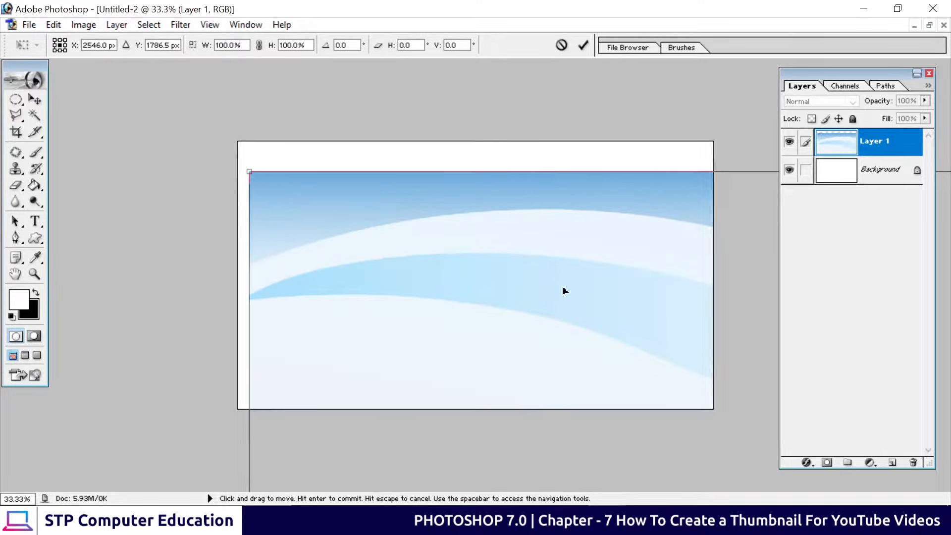
left_click_drag(563, 291, 367, 254)
left_click_drag(453, 306, 498, 286)
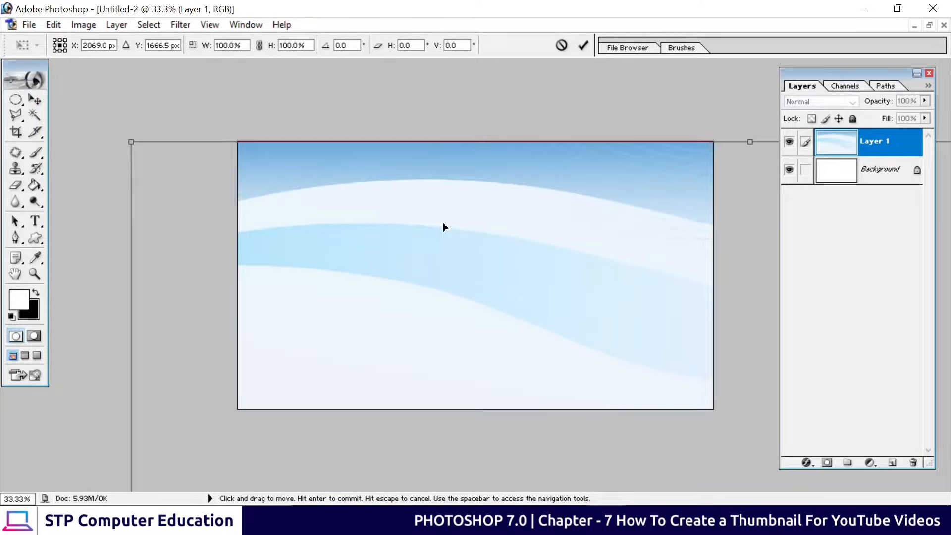
key("ctrl+0")
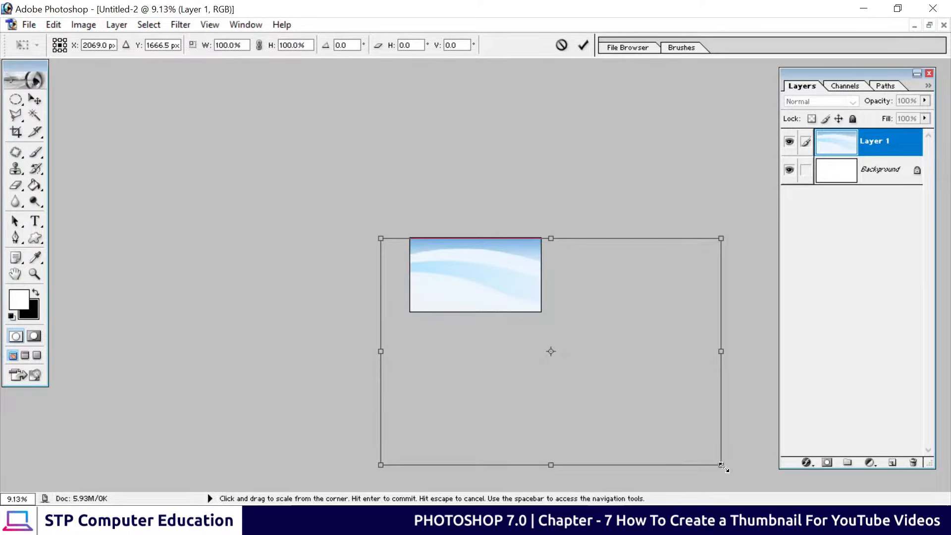
left_click_drag(718, 464, 489, 317)
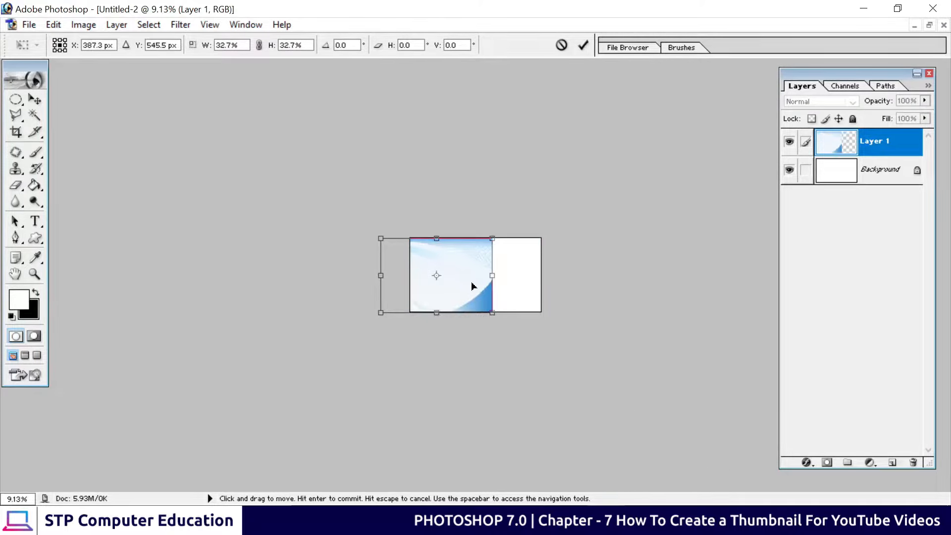
left_click_drag(471, 284, 516, 284)
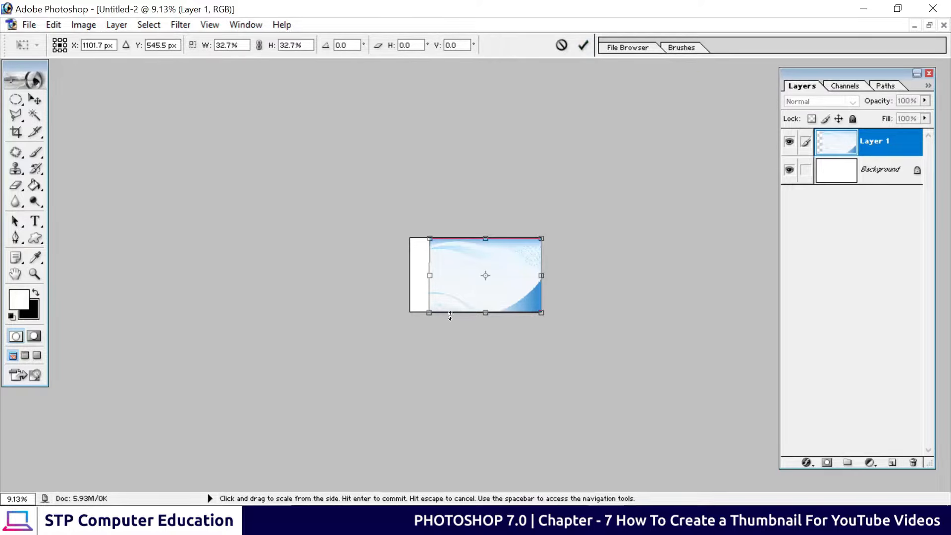
left_click_drag(428, 312, 403, 324)
left_click(583, 45)
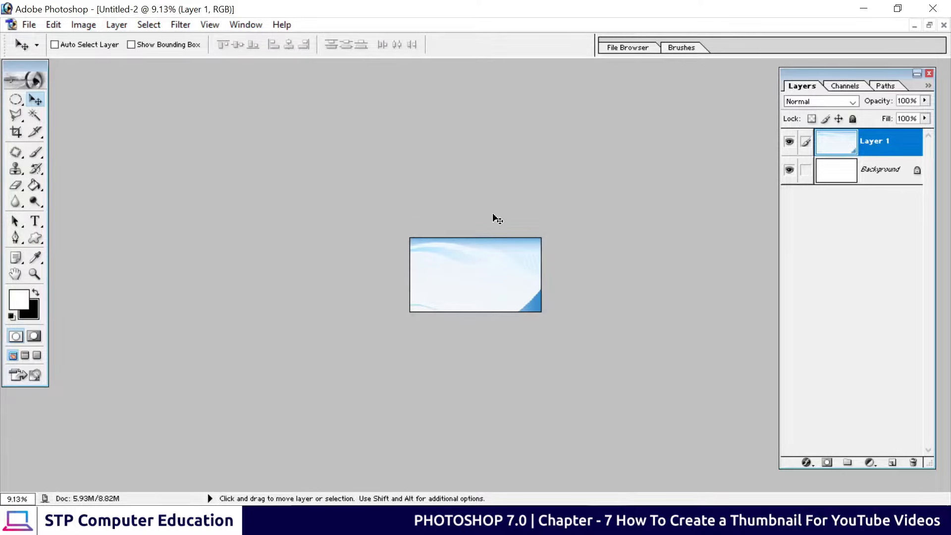
Nudge the blue background layer slightly upward within the Untitled-2 canvas.
key("ctrl+0")
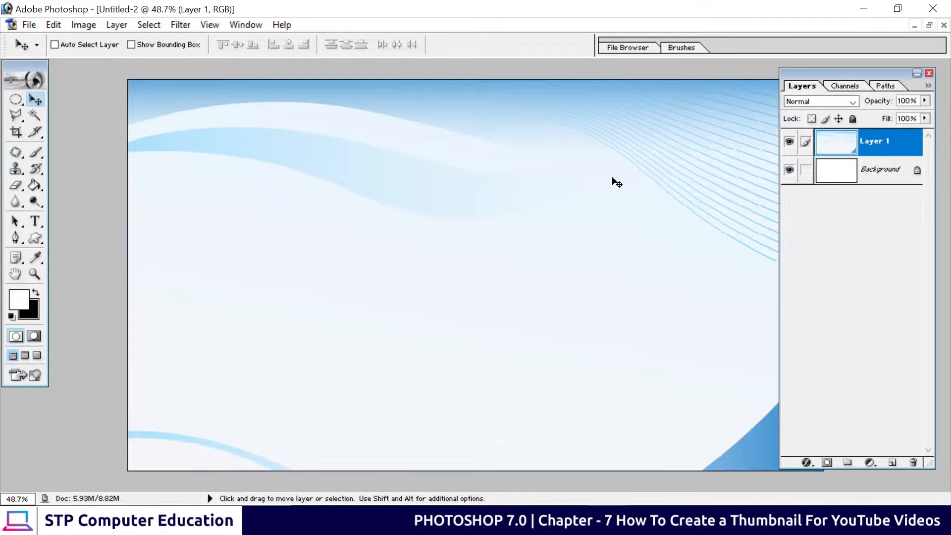
key("ctrl+minus")
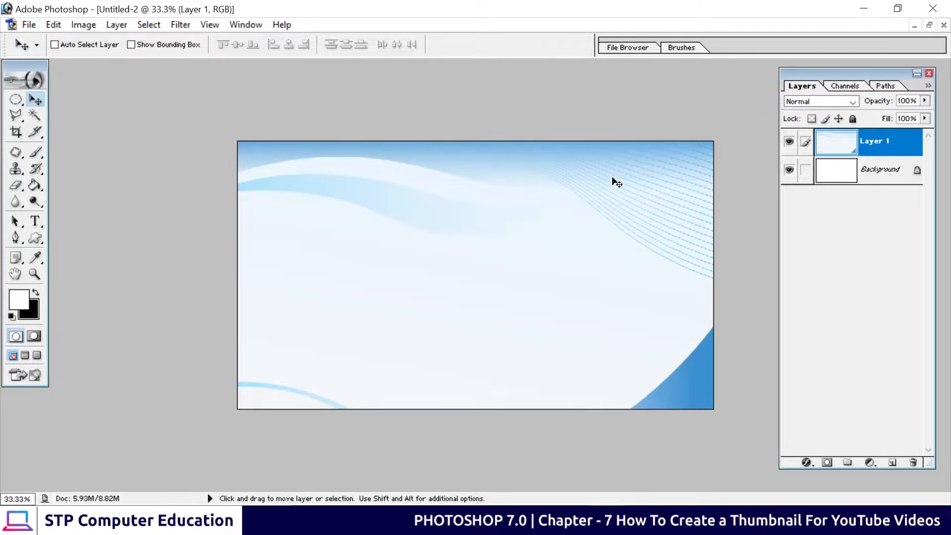
left_click_drag(485, 294, 489, 279)
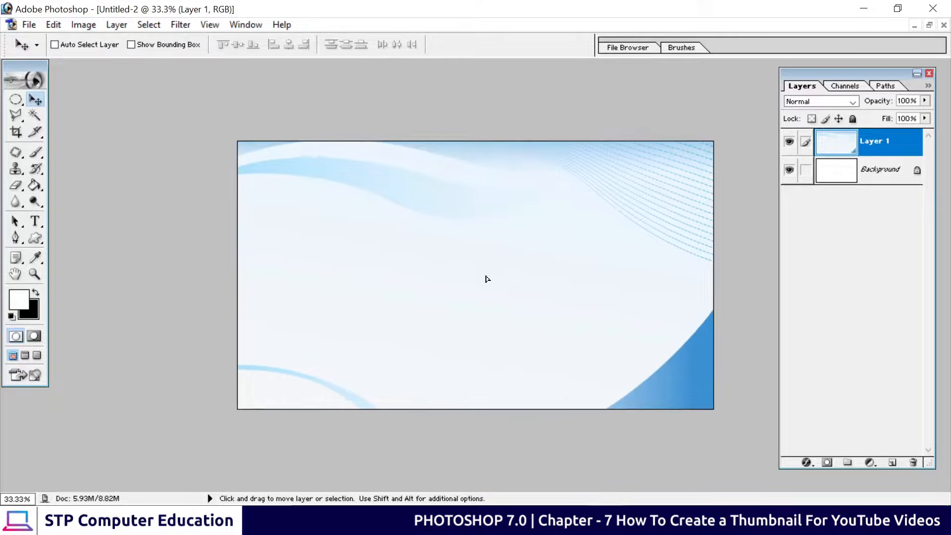
Restore the Untitled-2 window, copy the Photoshop 7.0 picture from Untitled-1 into it and place it in the canvas's upper-right corner.
left_click(928, 27)
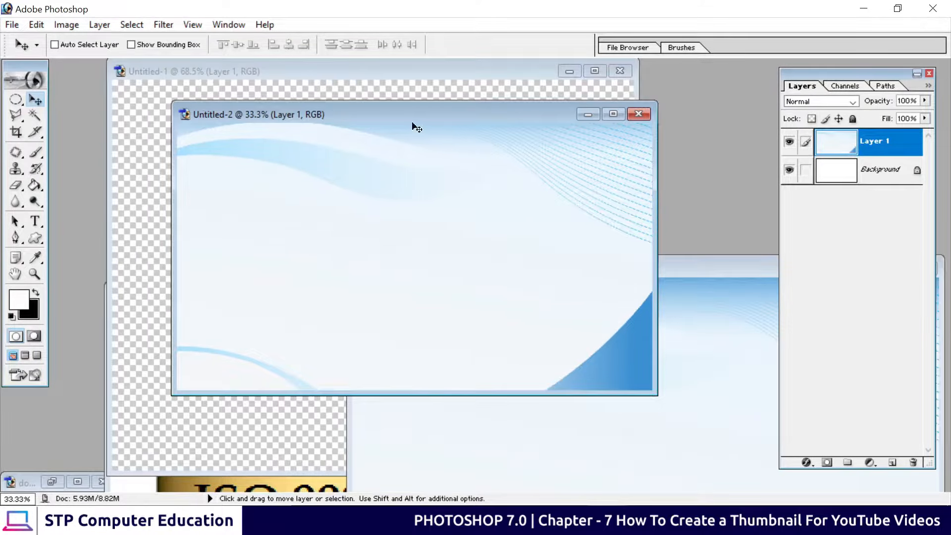
left_click_drag(416, 128, 477, 271)
left_click(385, 189)
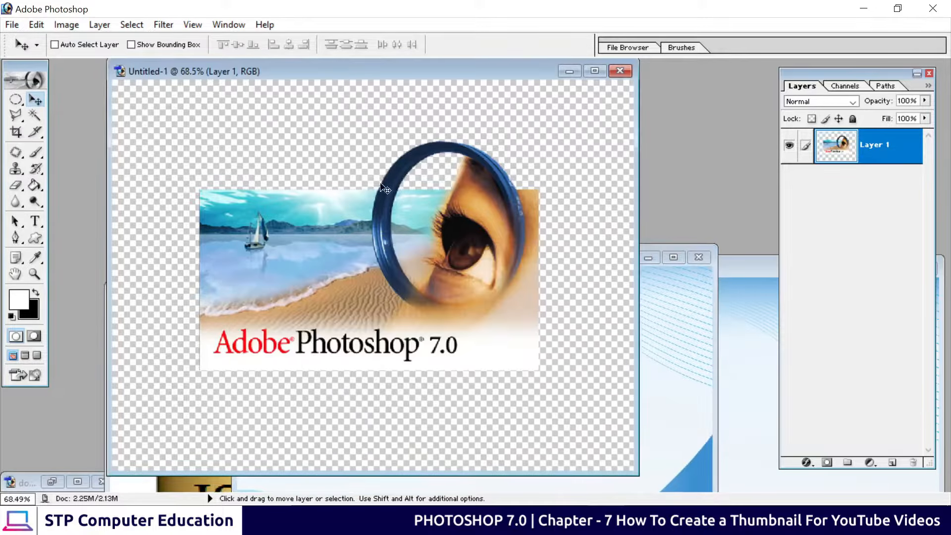
left_click_drag(443, 71, 239, 99)
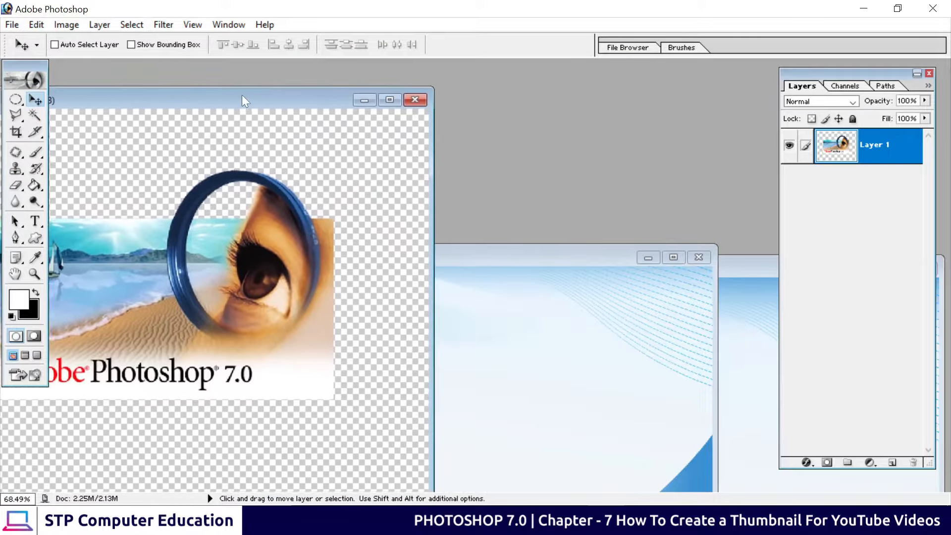
left_click_drag(202, 279, 613, 355)
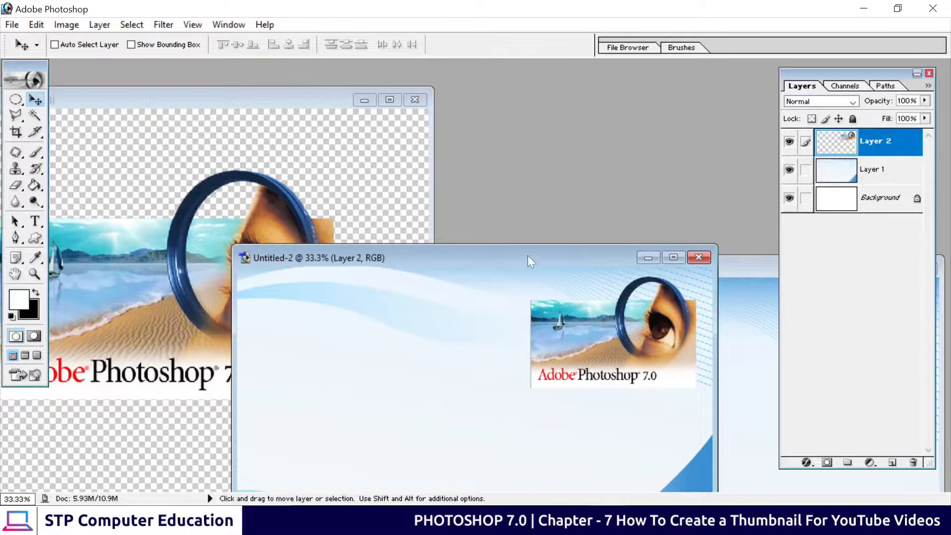
left_click_drag(528, 254, 461, 131)
left_click_drag(525, 241, 532, 230)
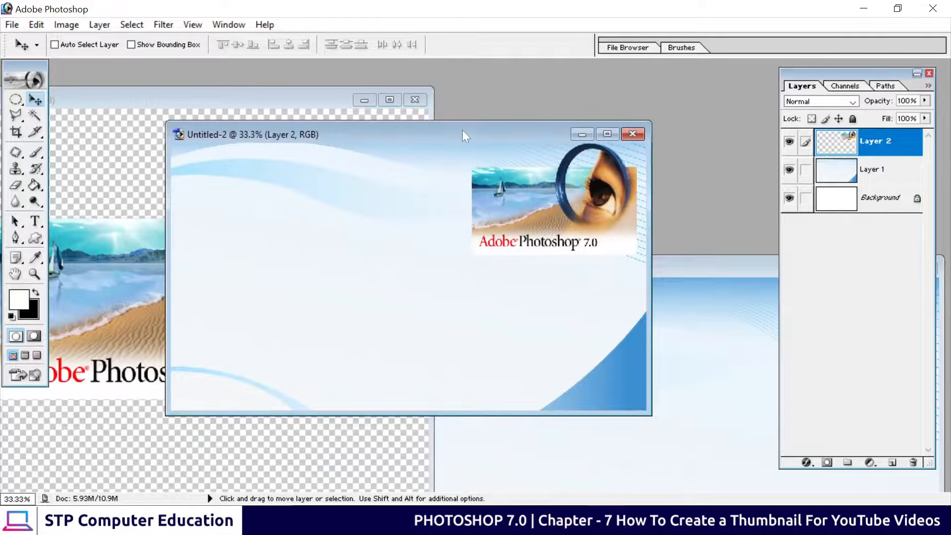
Close Untitled-1 and the rm222batch2-mind-03.jpg background image without saving changes.
left_click(289, 100)
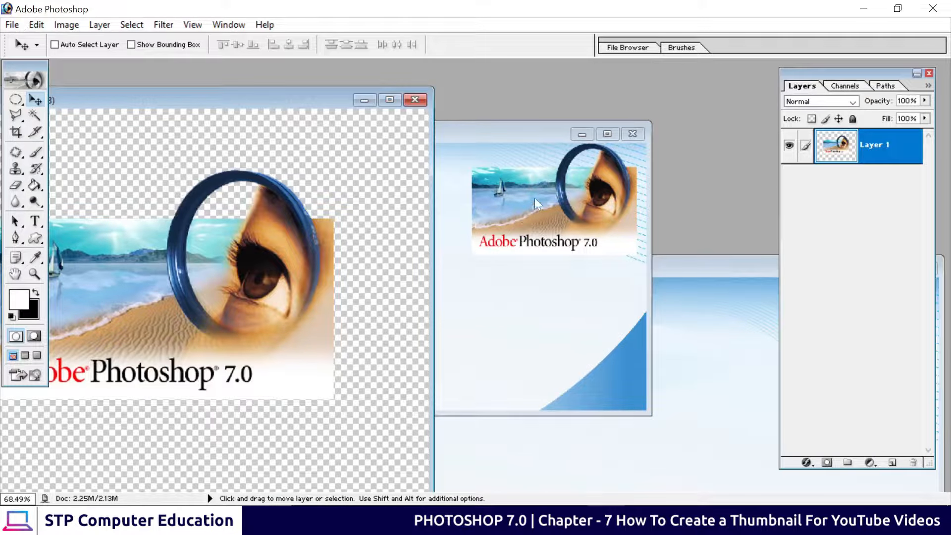
left_click(415, 100)
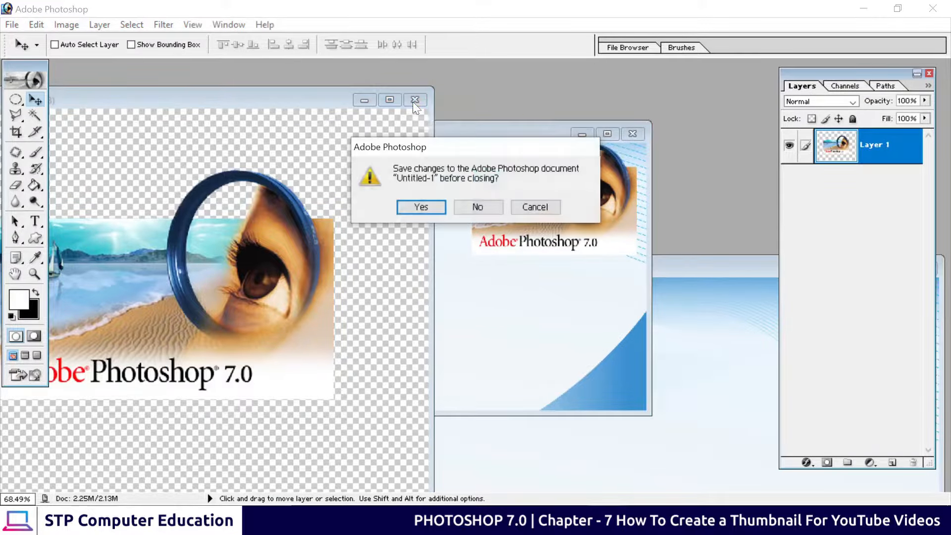
left_click(478, 206)
left_click(669, 266)
left_click_drag(670, 265, 328, 223)
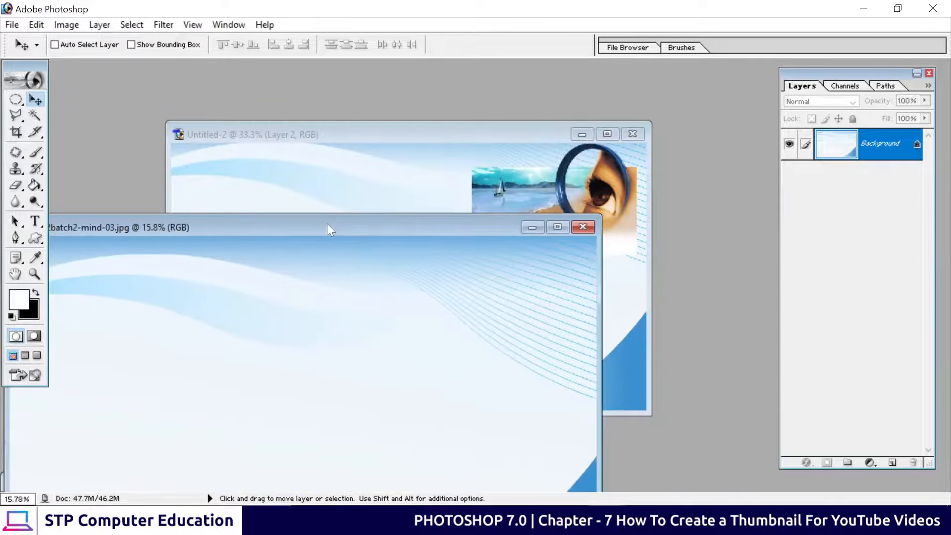
left_click(582, 227)
left_click(477, 206)
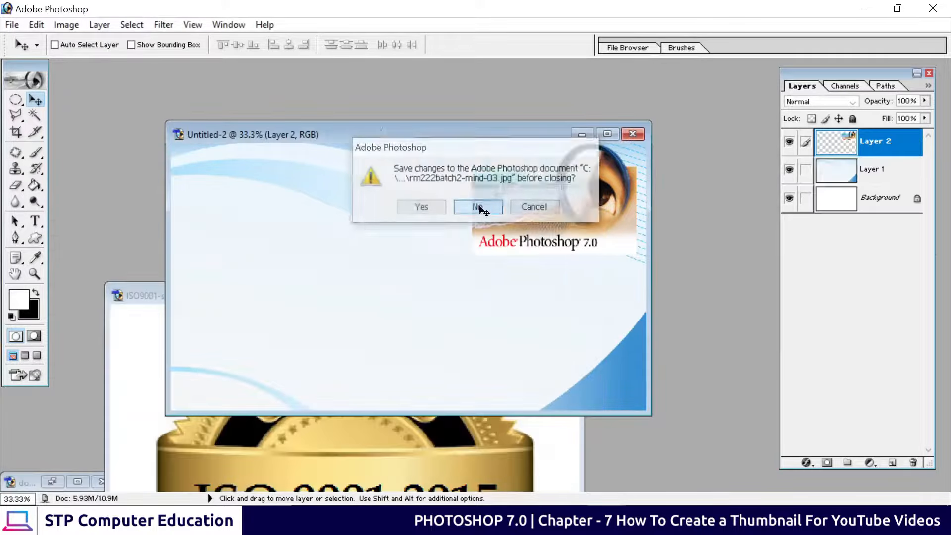
Try placing the ISO stamp over the Photoshop 7.0 picture in Untitled-2, and delete the stamp's layer.
left_click(399, 446)
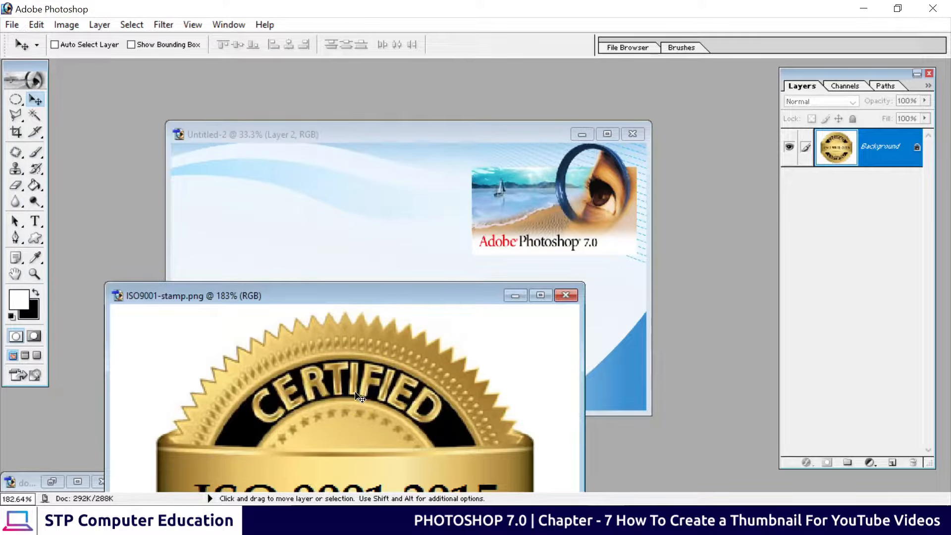
left_click_drag(357, 396, 522, 208)
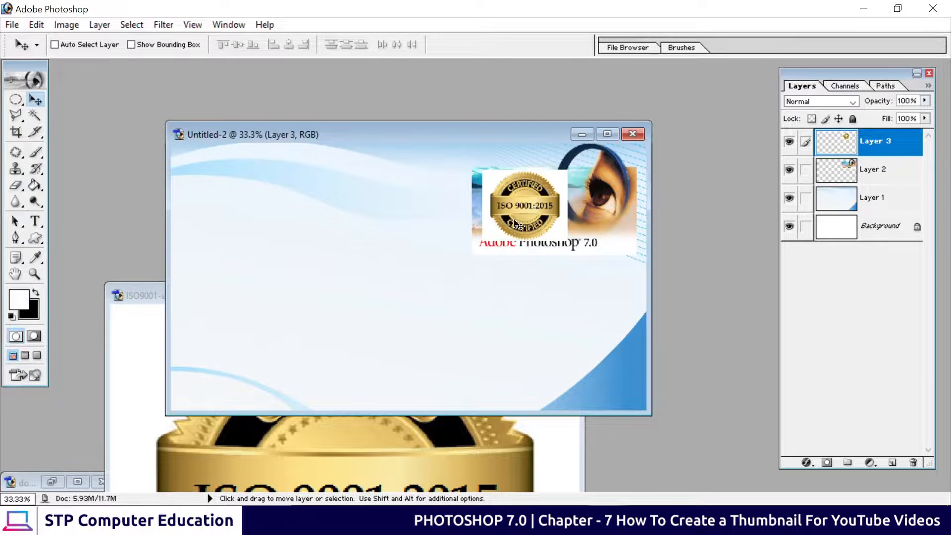
mouse_move(515, 222)
left_mouse_down()
mouse_move(473, 238)
mouse_move(515, 220)
left_mouse_up()
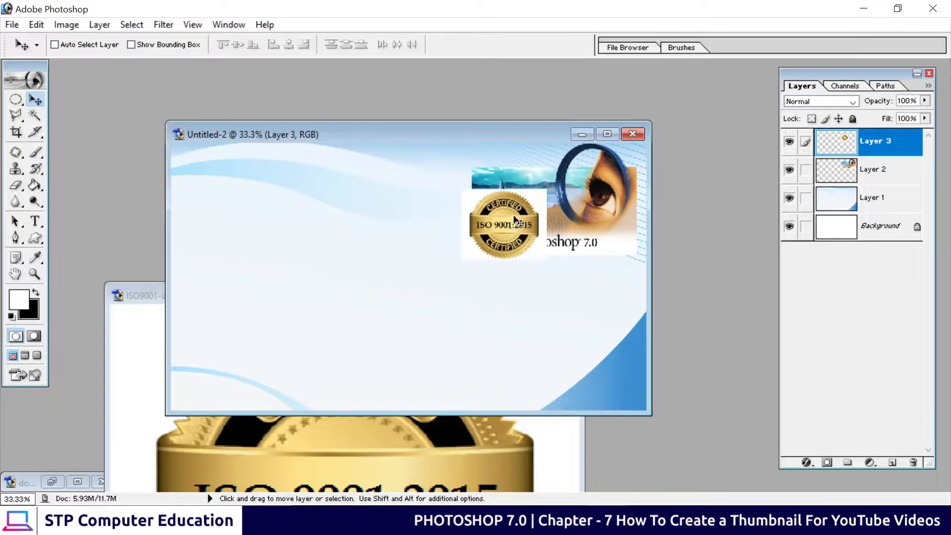
right_click(797, 143)
left_click(835, 212)
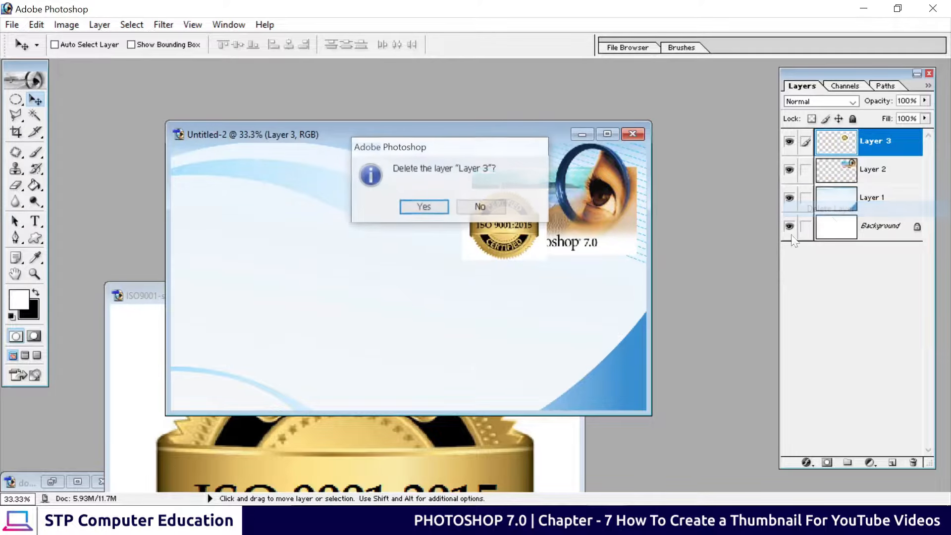
left_click(435, 209)
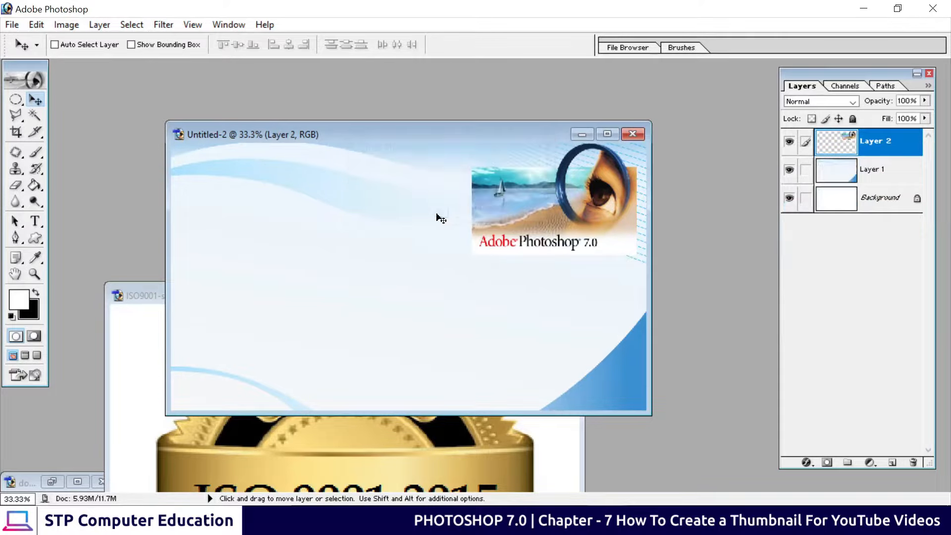
Convert the ISO9001-stamp.png background into a regular layer and delete the white area around the stamp with the Magic Wand.
left_click(330, 464)
left_click_drag(420, 295, 484, 69)
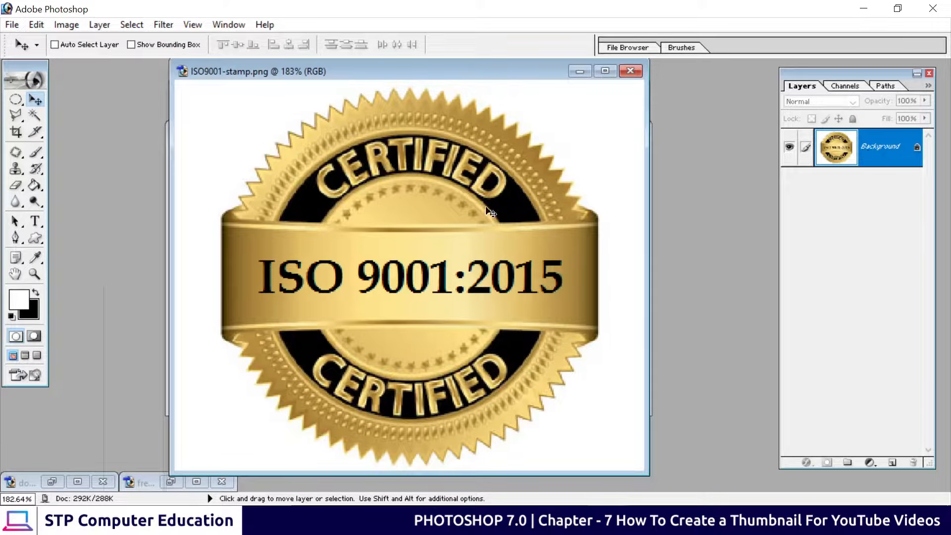
double_click(884, 147)
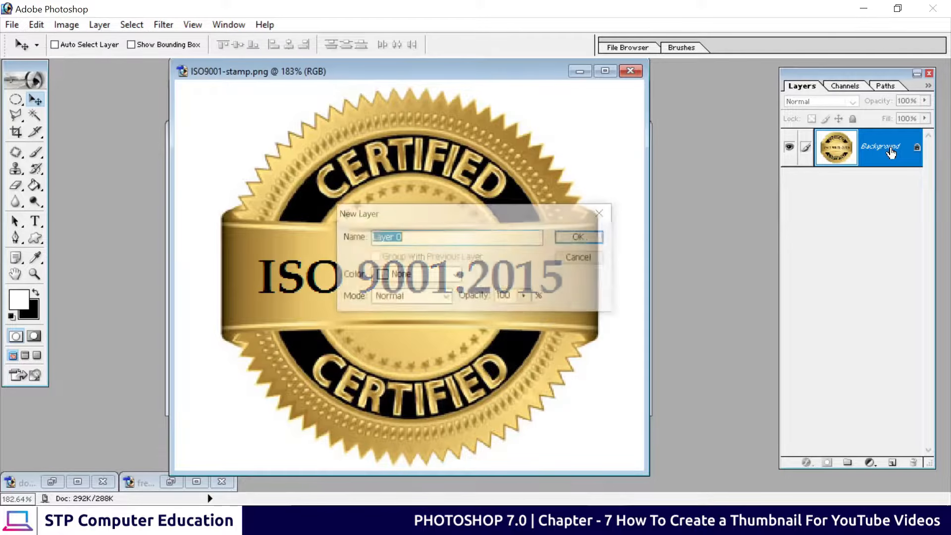
left_click(570, 237)
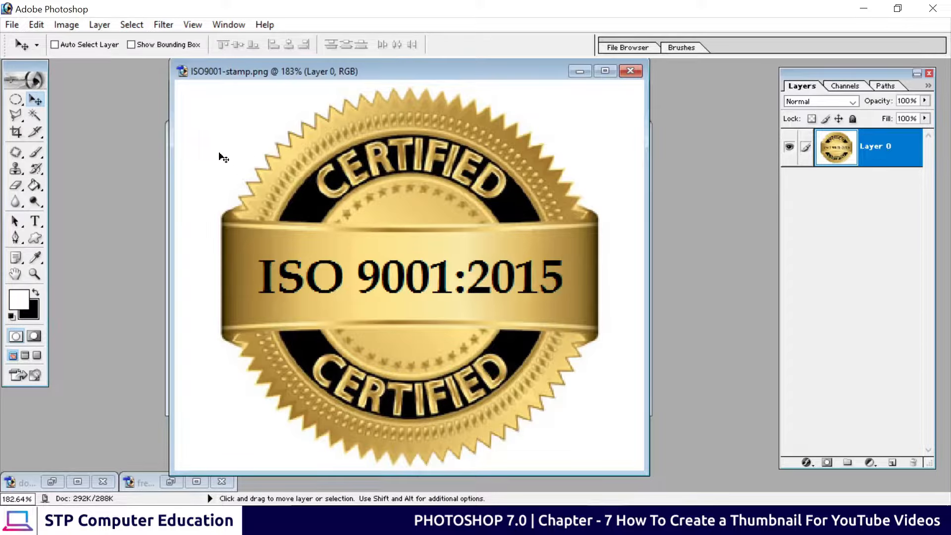
left_click(34, 116)
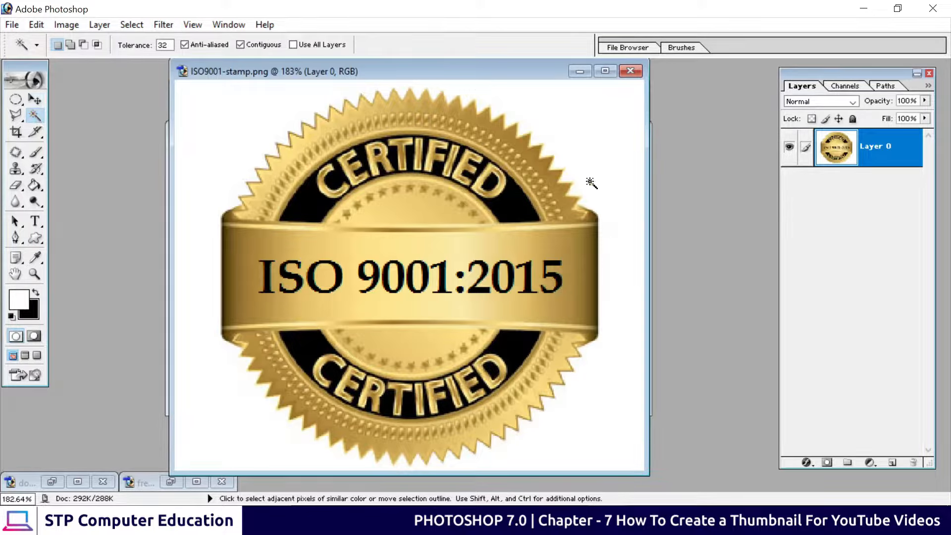
left_click(599, 131)
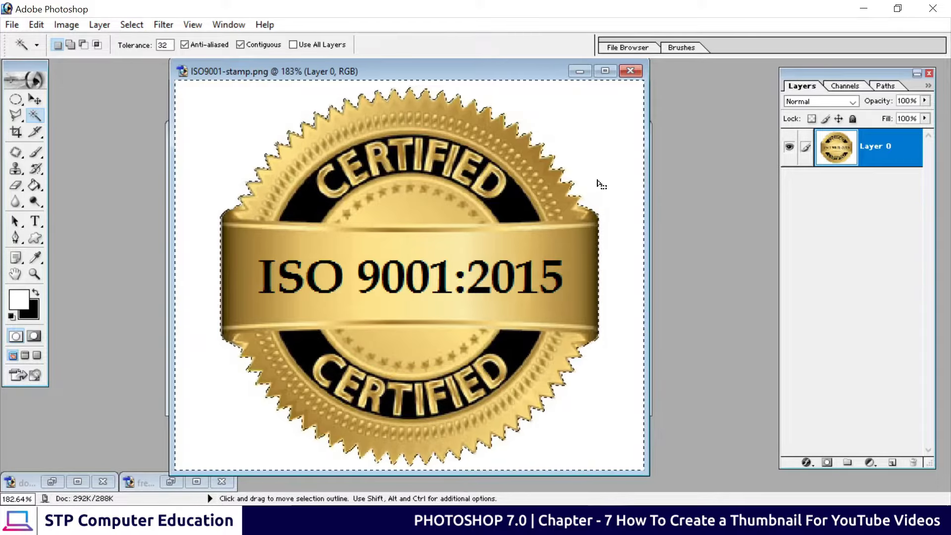
key("Delete")
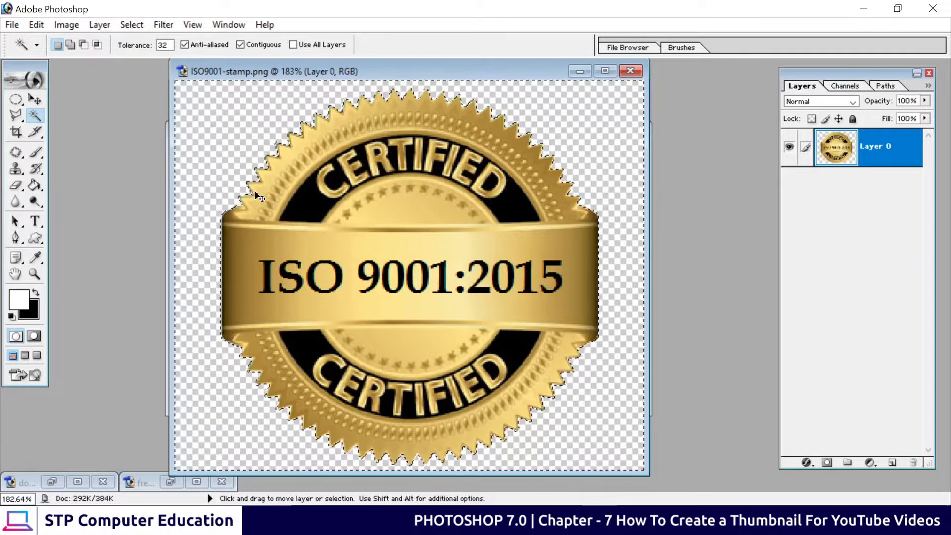
key("ctrl+d")
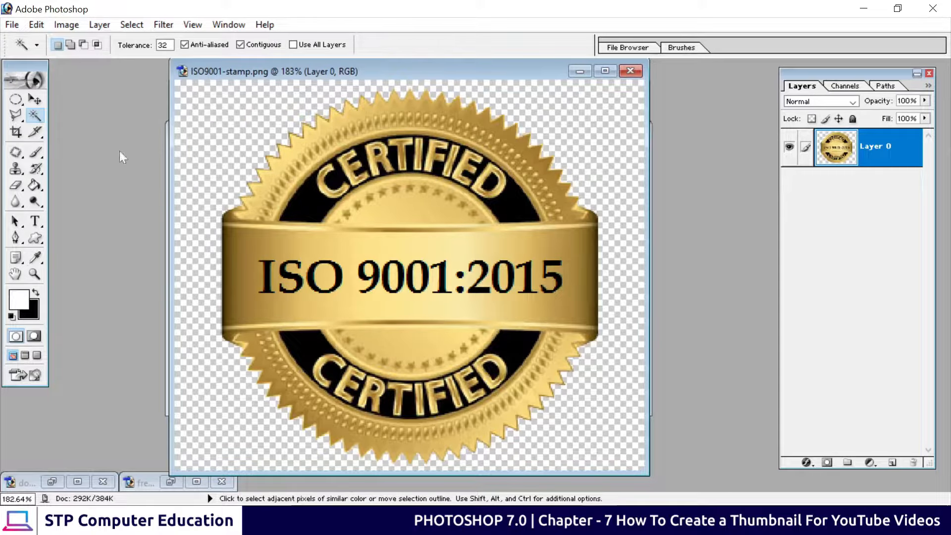
Copy the cut-out ISO stamp into the middle of the Untitled-2 canvas and close ISO9001-stamp.png without saving changes.
left_click(35, 99)
left_click_drag(395, 72, 166, 227)
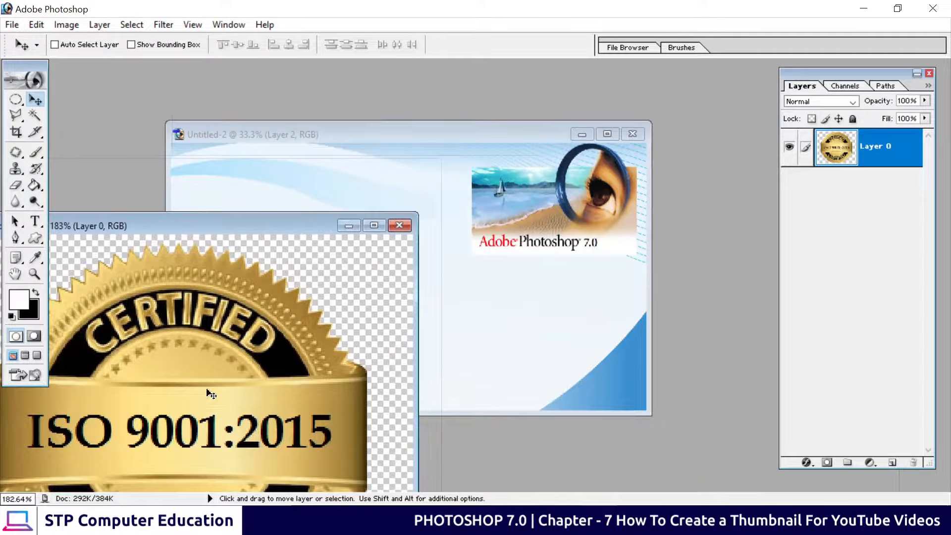
left_click_drag(190, 408, 412, 256)
left_click(96, 414)
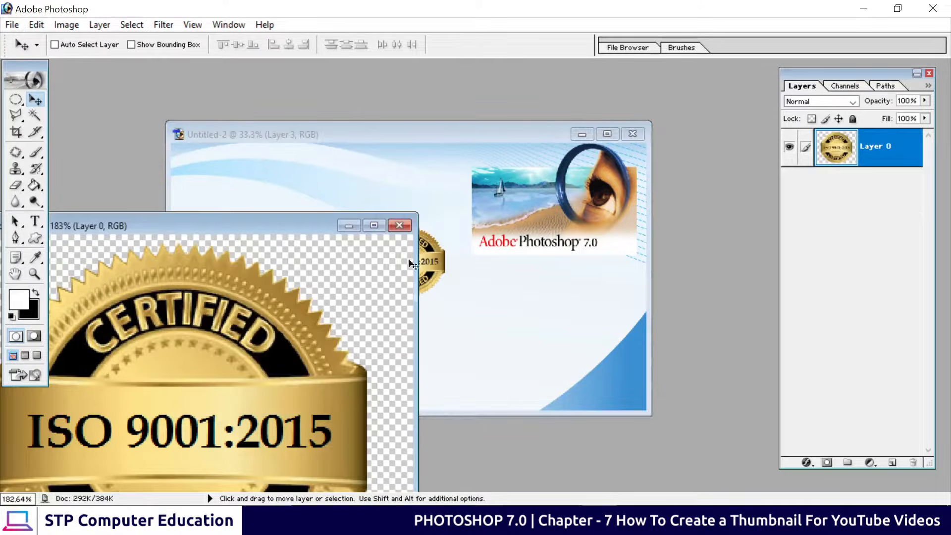
left_click(399, 226)
left_click(476, 207)
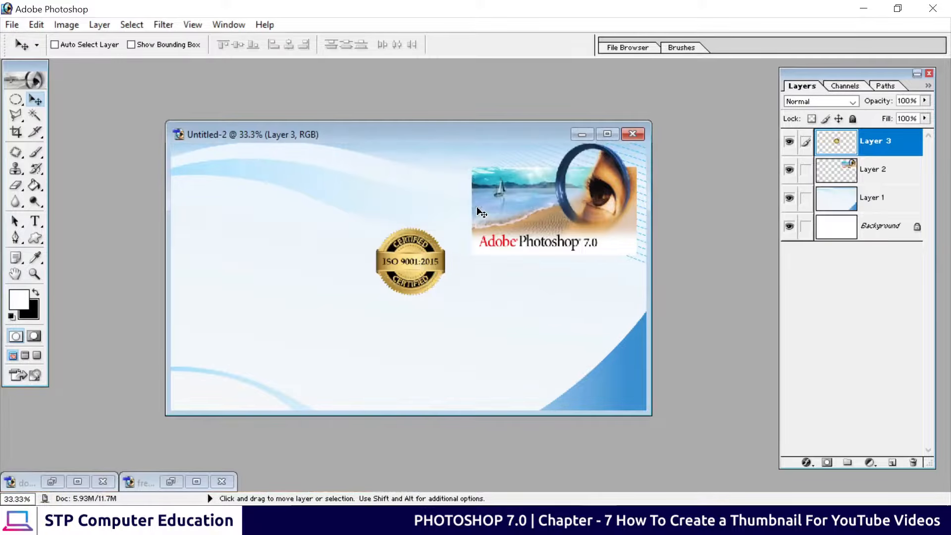
Copy the FREE! badge into Untitled-2, scale it to 36.8% and place it beside the ISO stamp.
left_click(174, 480)
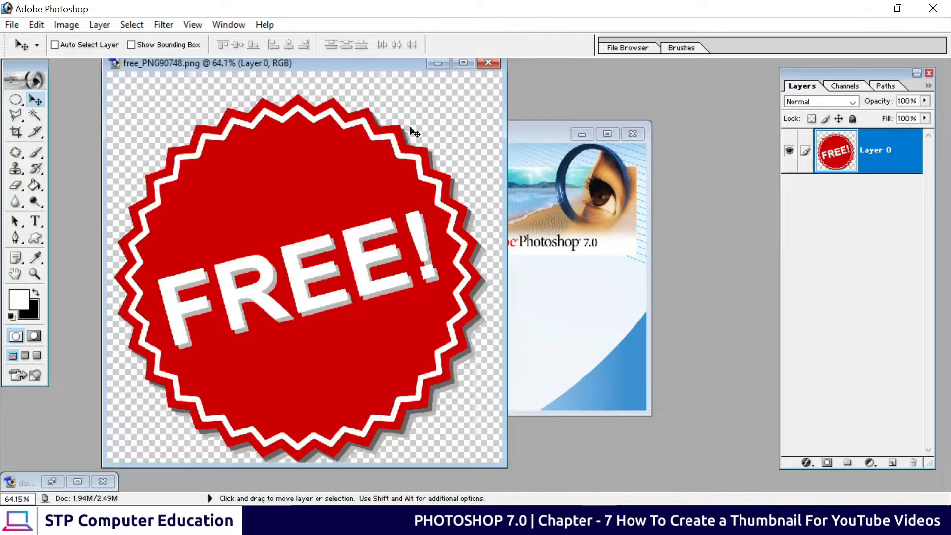
left_click_drag(281, 187, 305, 228)
key("ctrl+t")
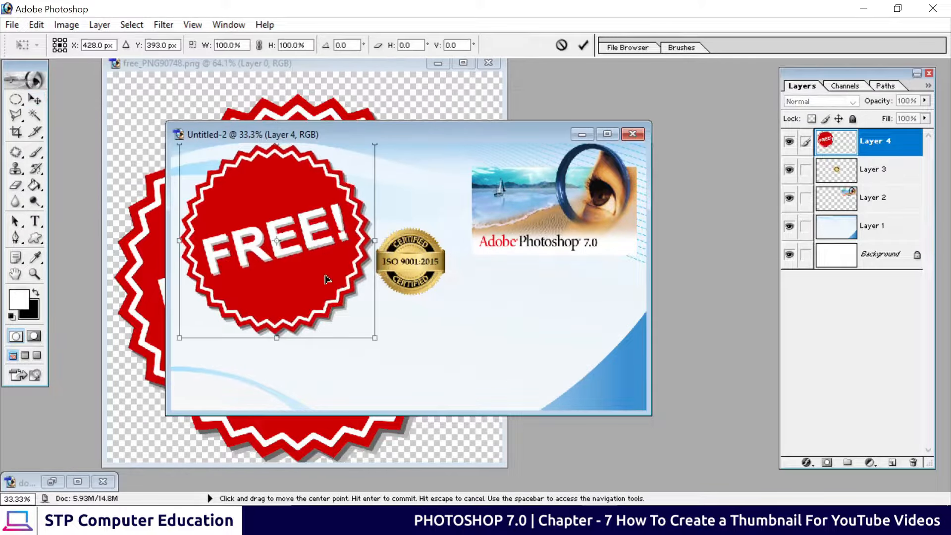
left_click_drag(371, 335, 251, 215)
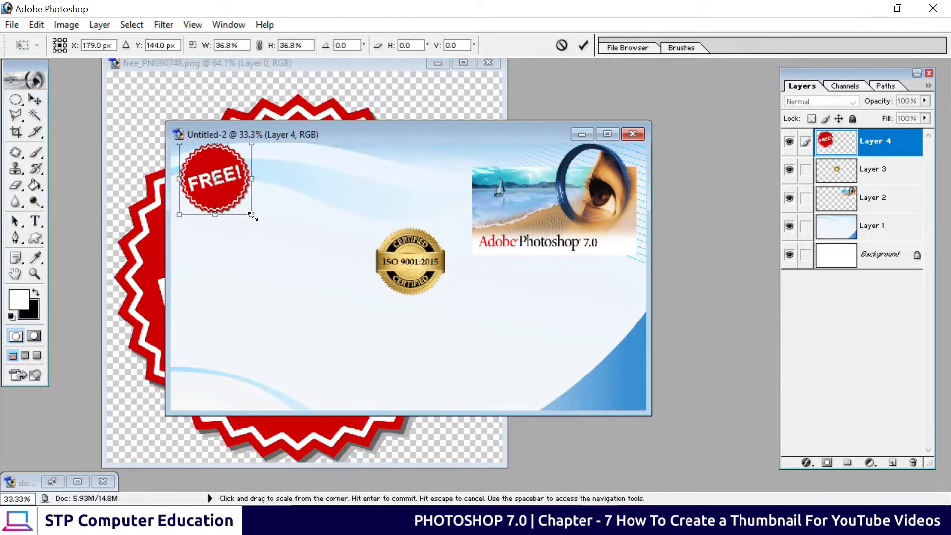
left_click(583, 46)
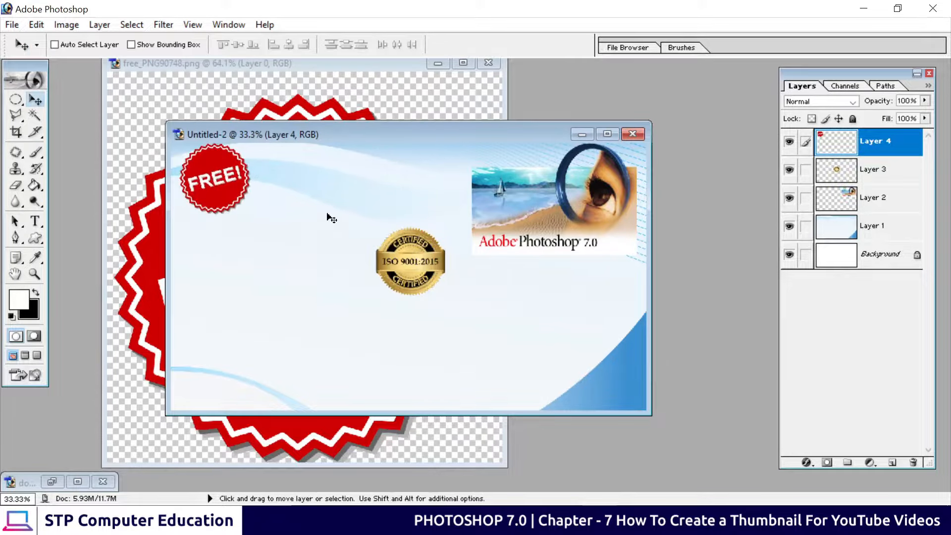
left_click_drag(218, 196, 306, 293)
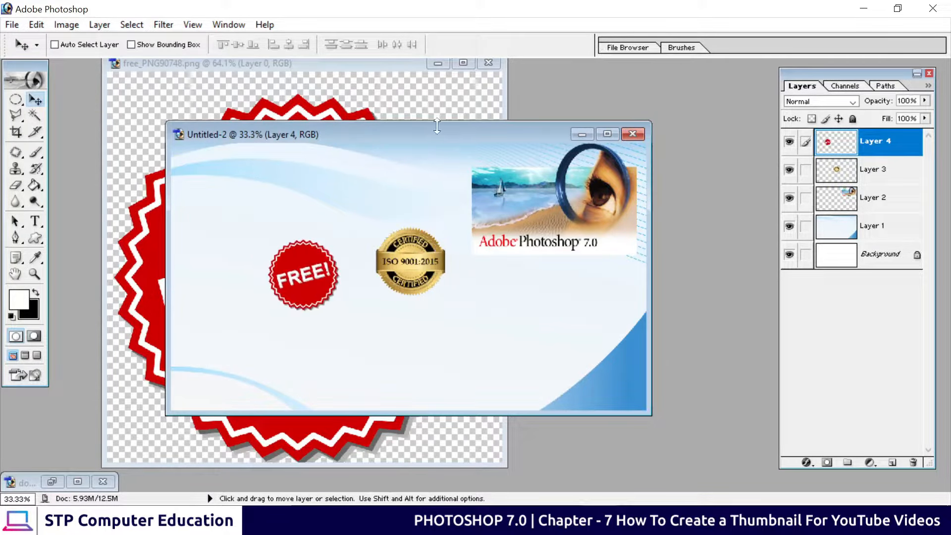
Close the free_PNG90748.png image without saving changes.
left_click_drag(392, 136, 500, 145)
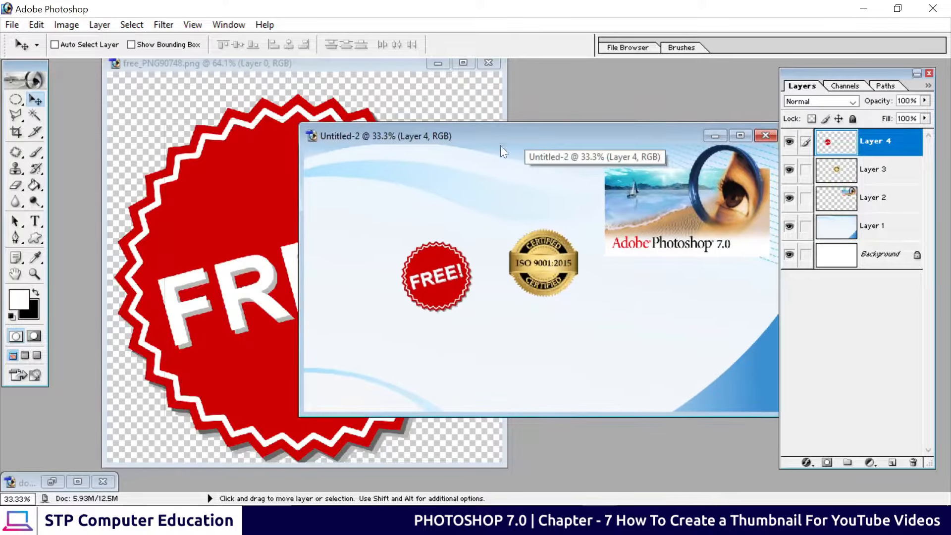
left_click(488, 63)
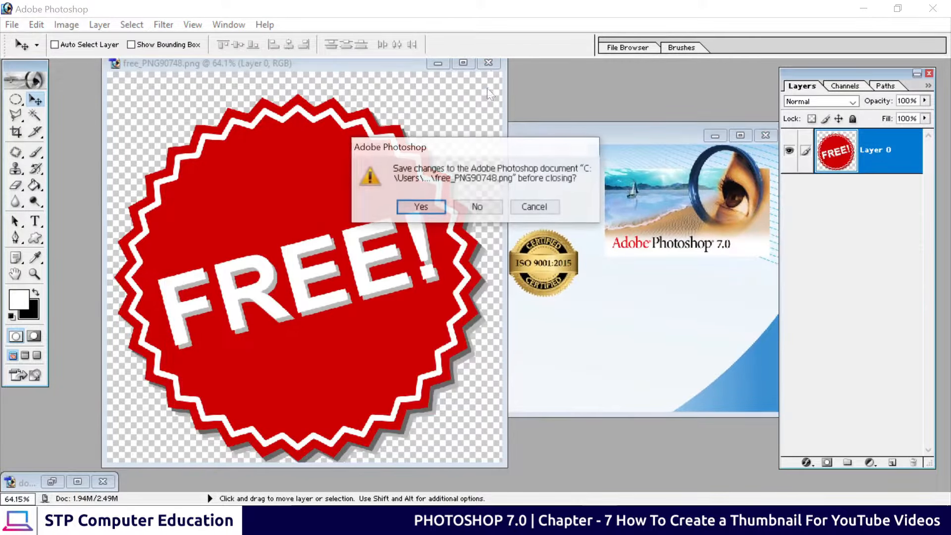
left_click(475, 207)
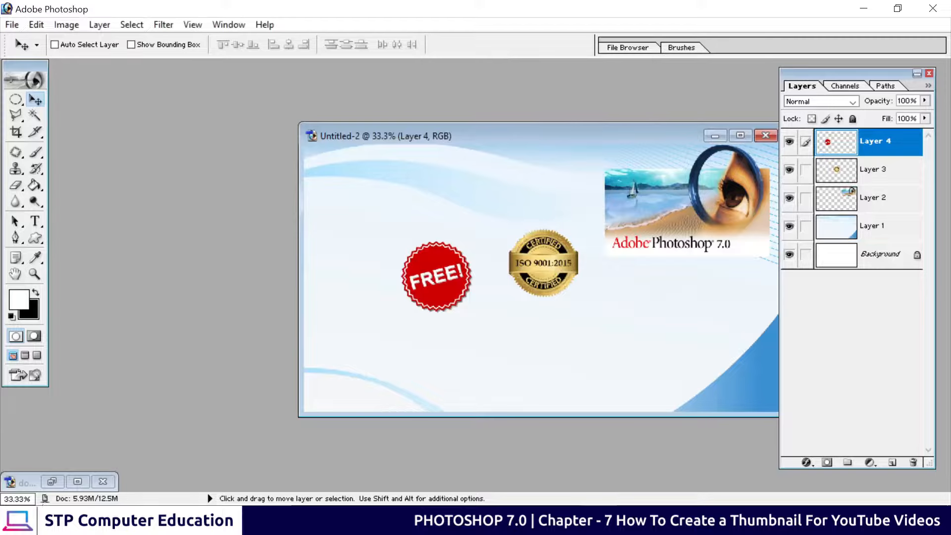
Copy the sample certificate from its restored document into Untitled-2 and close the certificate document.
left_click(53, 482)
left_click_drag(302, 218, 582, 313)
left_click_drag(569, 135, 362, 144)
left_click(463, 78)
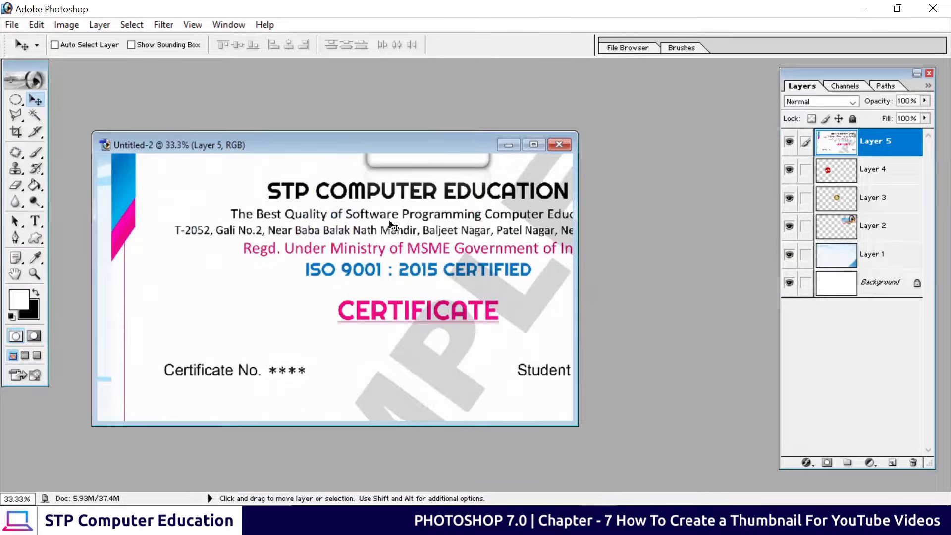
Scale the oversized certificate layer proportionally to 23% so that it sits along the lower part of the canvas.
left_click(533, 144)
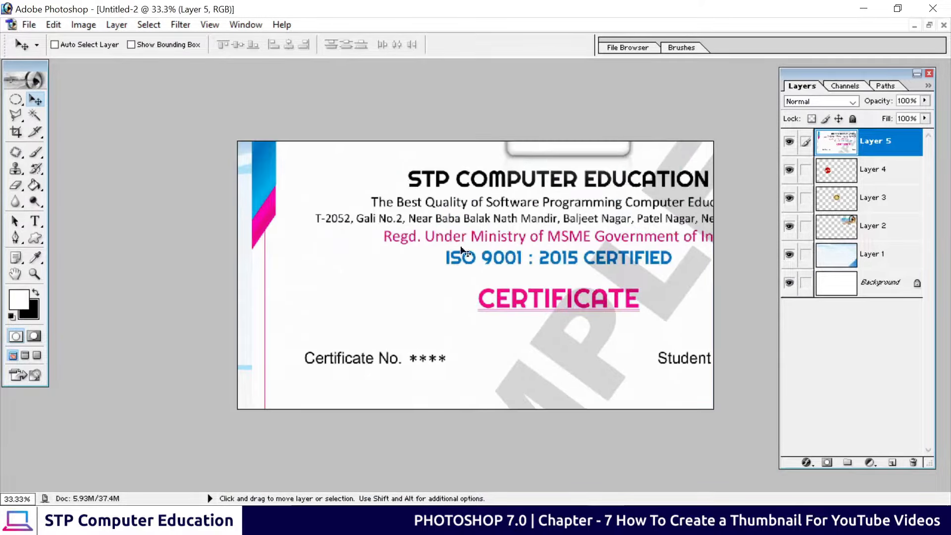
left_click_drag(505, 256, 461, 316)
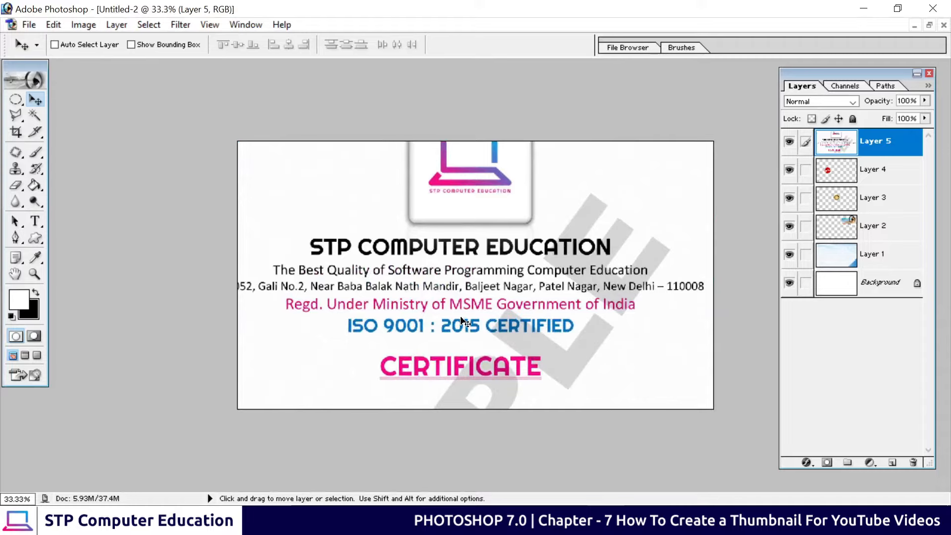
key("ctrl+t")
key("ctrl+0")
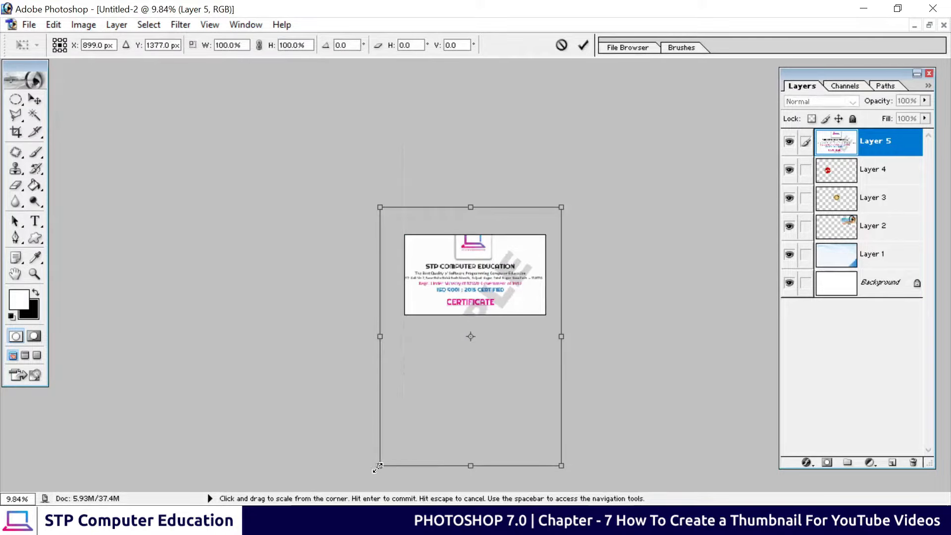
left_click_drag(378, 465, 516, 302)
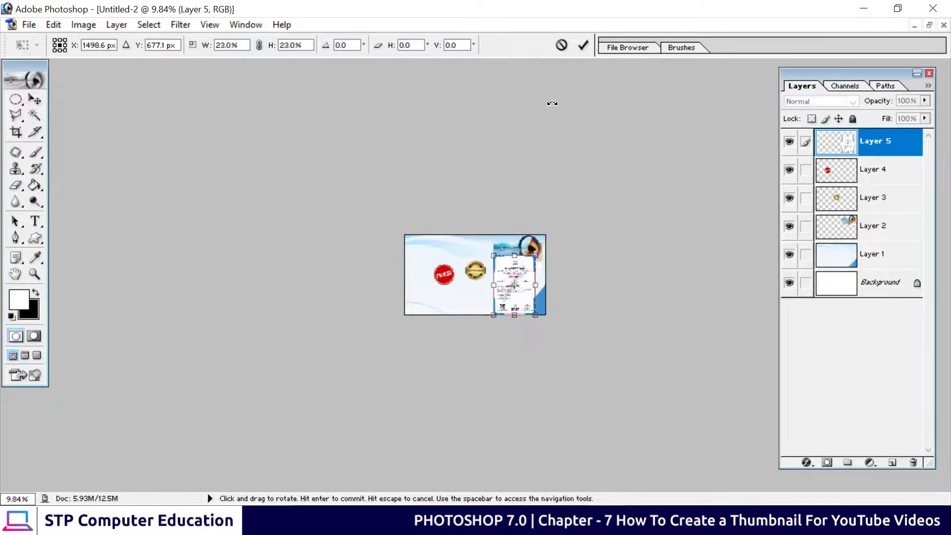
left_click(583, 46)
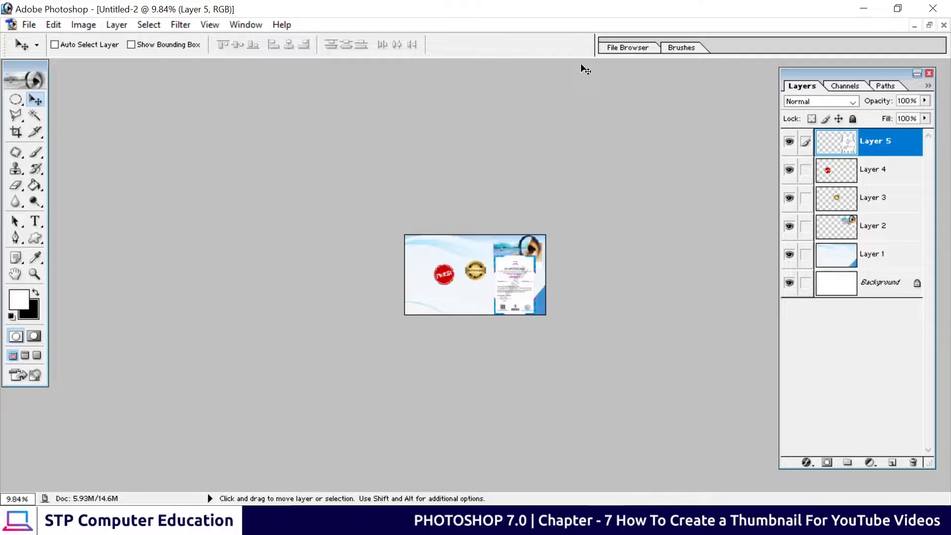
Scale the certificate down further to 68.8% and position it directly below the Photoshop 7.0 picture.
key("ctrl+plus")
key("ctrl+plus")
key("ctrl+plus")
key("ctrl+plus")
key("ctrl+plus")
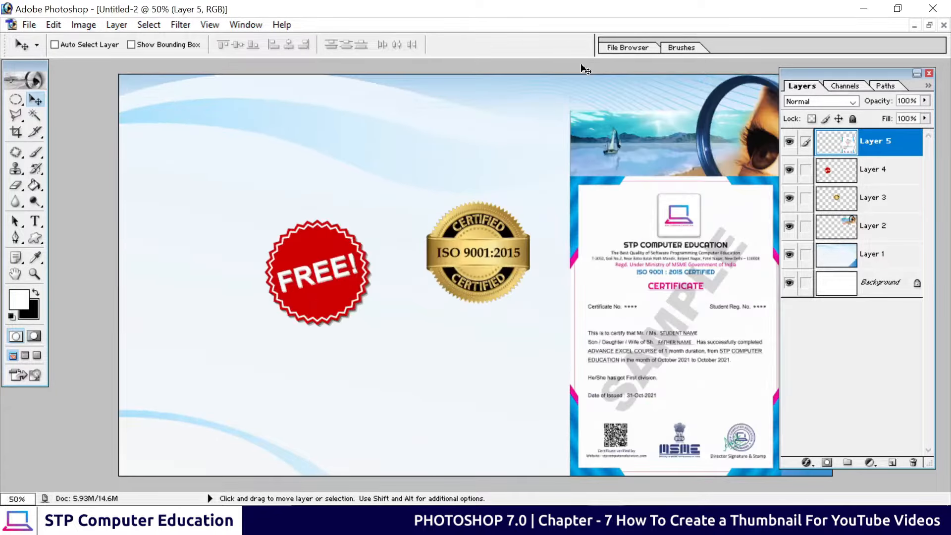
key("ctrl+minus")
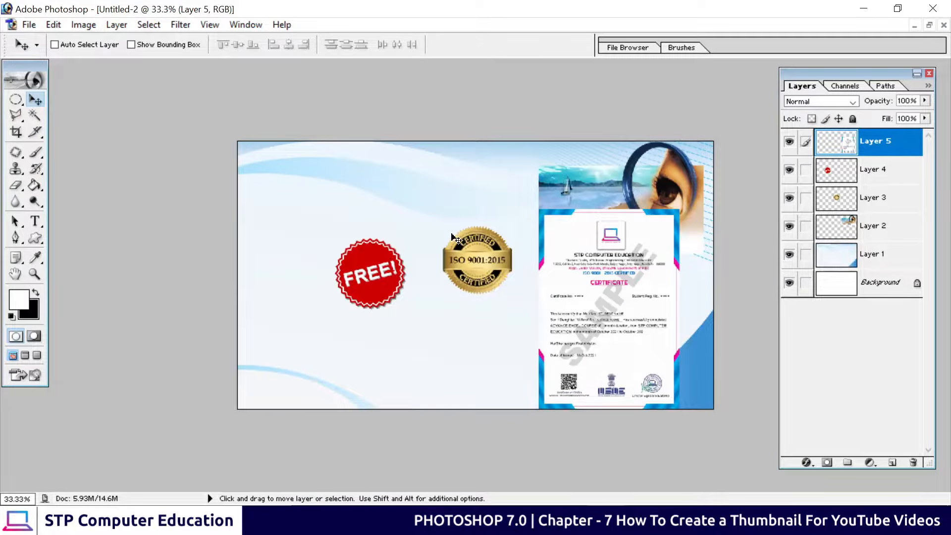
left_click_drag(792, 79, 810, 81)
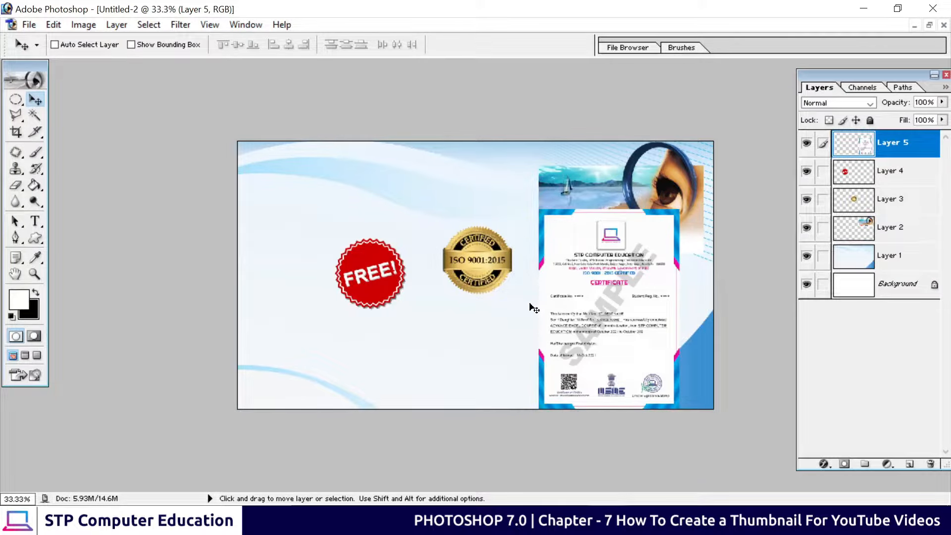
key("ctrl+plus")
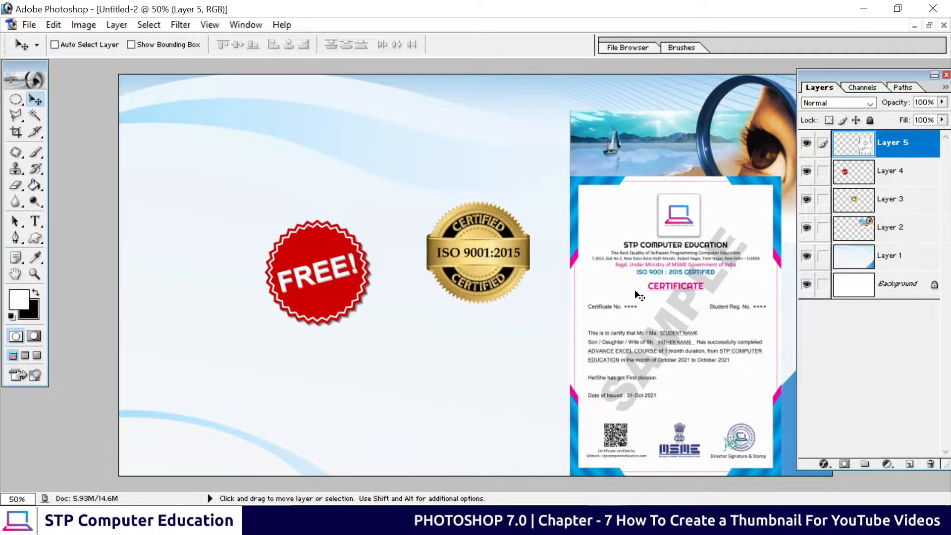
key("ctrl+minus")
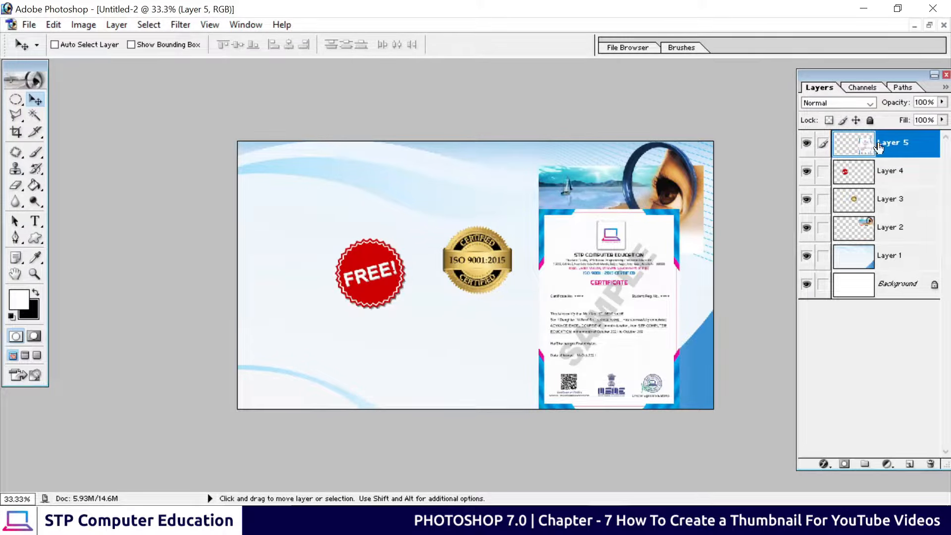
key("ctrl+t")
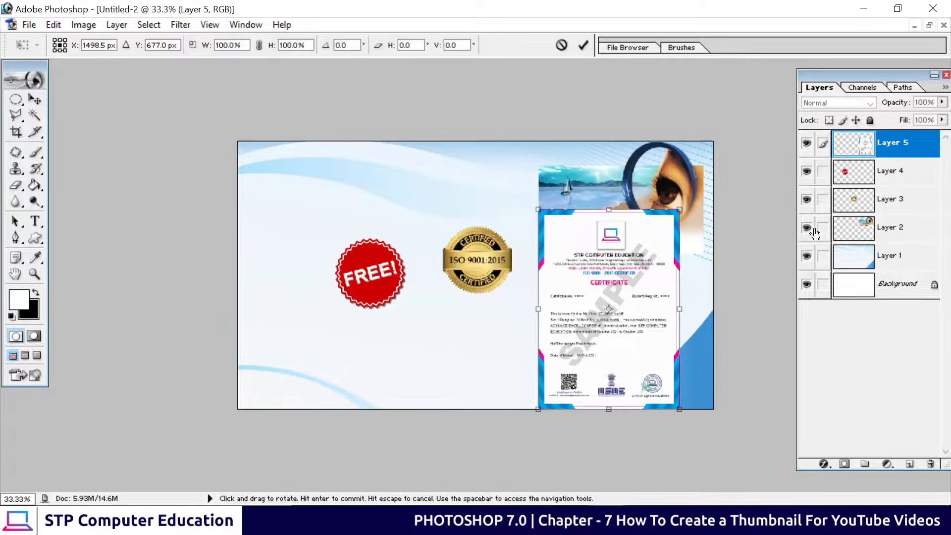
left_click_drag(535, 212, 582, 270)
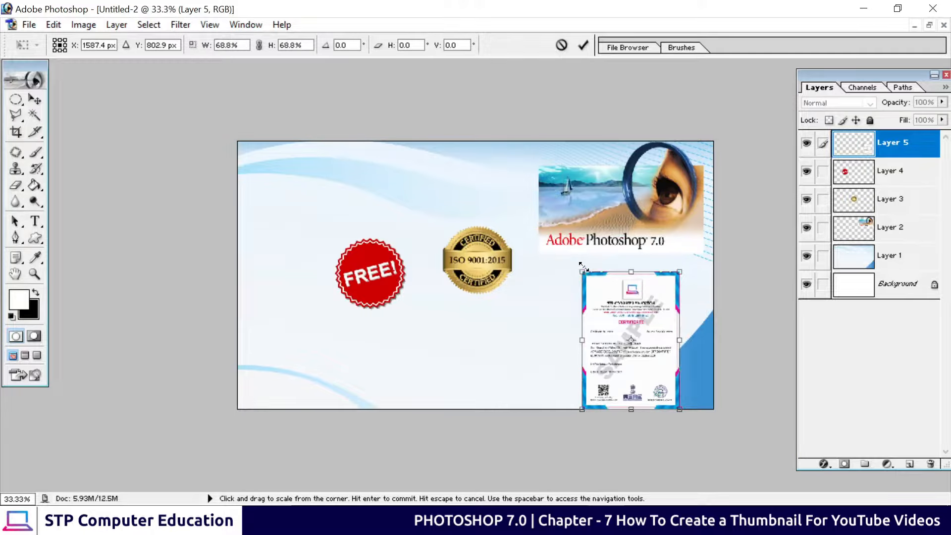
left_click(583, 45)
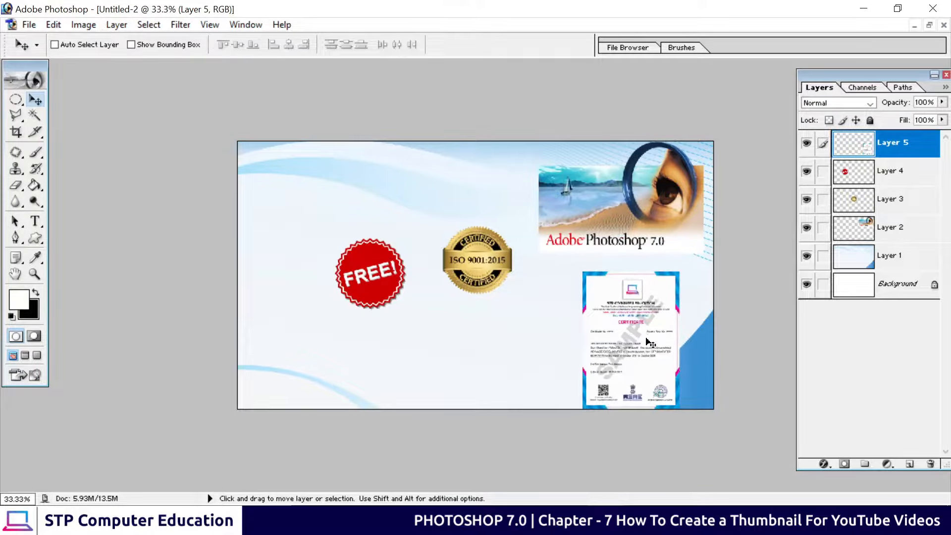
left_click_drag(648, 340, 652, 330)
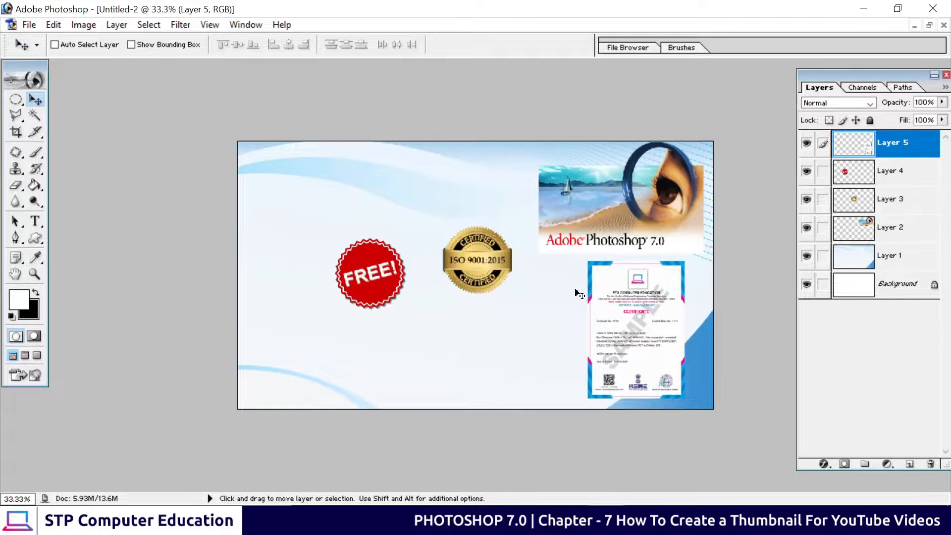
key("ctrl+plus")
key("ctrl+plus")
key("ctrl+plus")
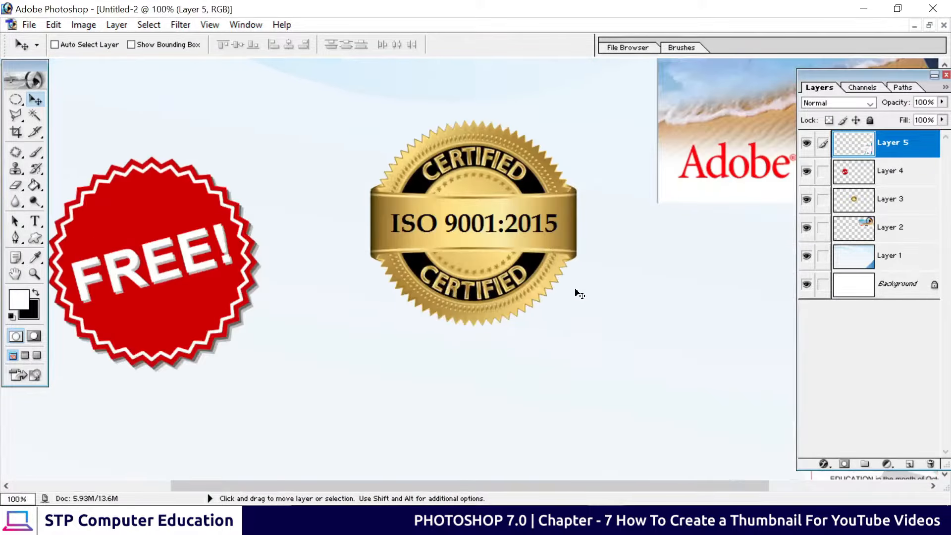
key("ctrl+minus")
key("ctrl+minus")
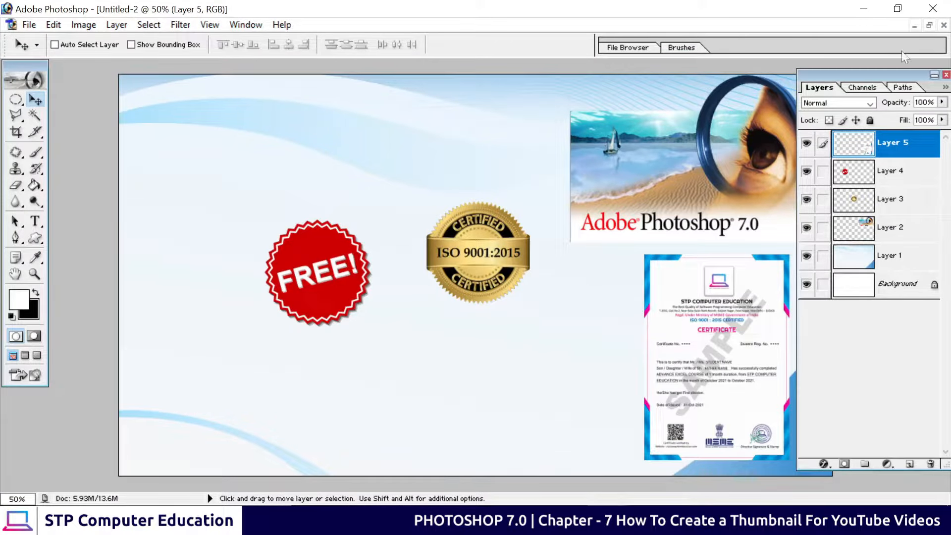
Nudge the certificate slightly to fine-tune its position below the Photoshop 7.0 picture.
left_click_drag(803, 73, 879, 85)
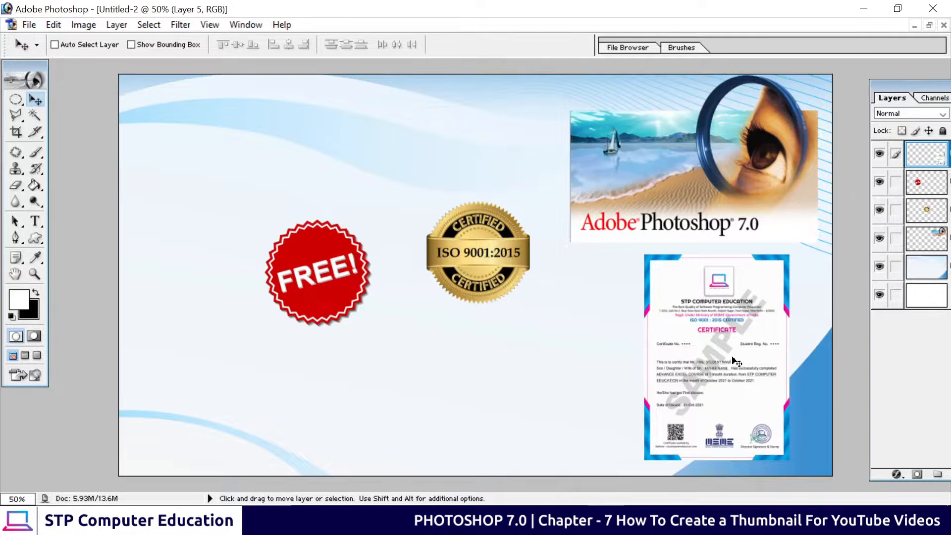
mouse_move(714, 374)
left_mouse_down()
mouse_move(710, 382)
mouse_move(712, 374)
left_mouse_up()
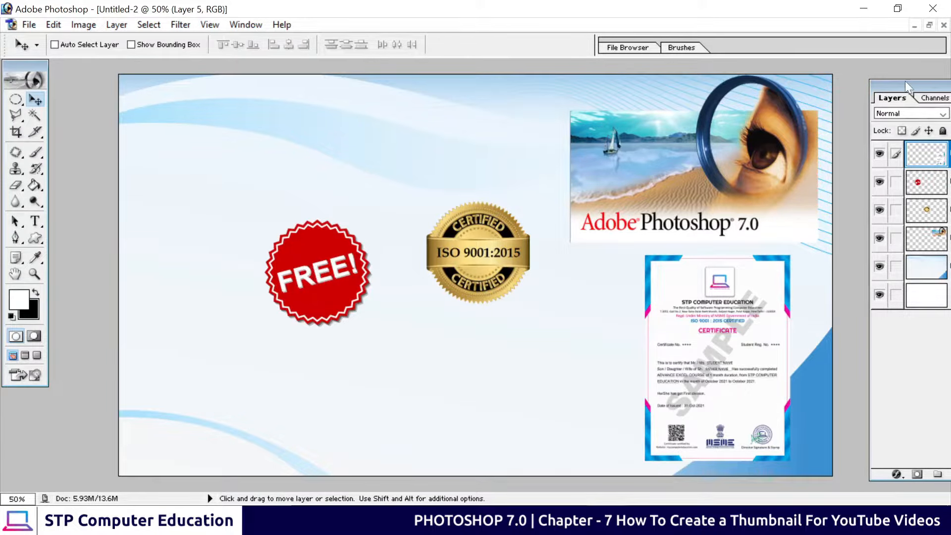
left_click_drag(904, 81, 826, 83)
Move the FREE! badge onto the certificate's upper left edge and stack its layer above the certificate layer.
left_click(864, 185)
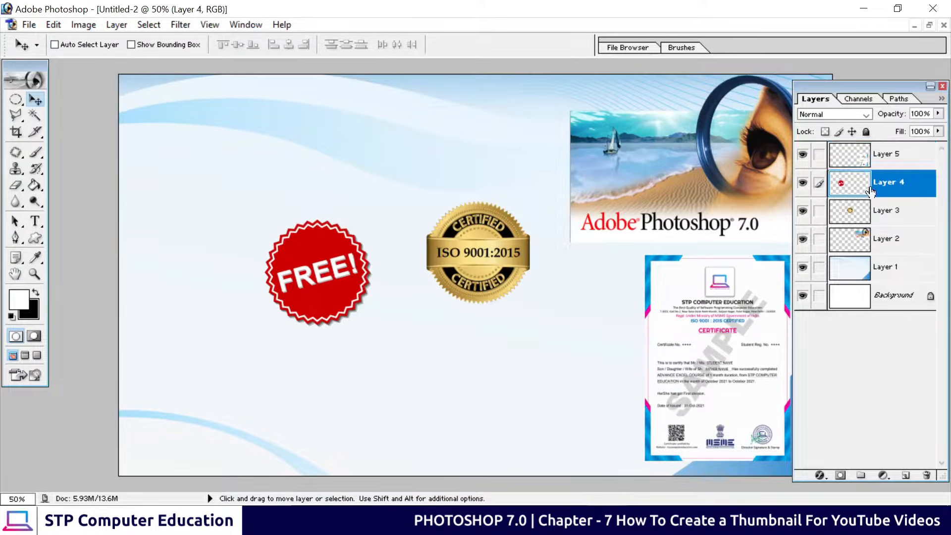
left_click_drag(325, 285, 623, 321)
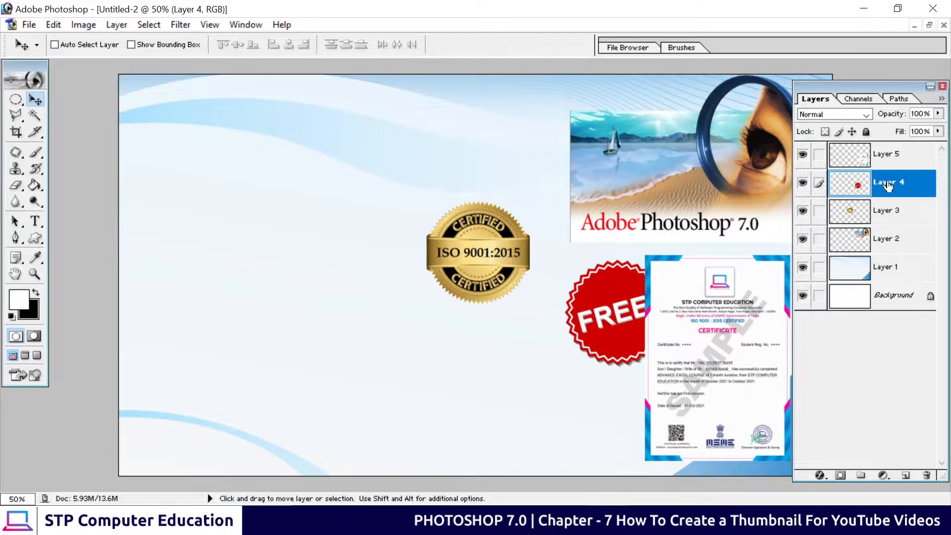
left_click_drag(883, 181, 888, 153)
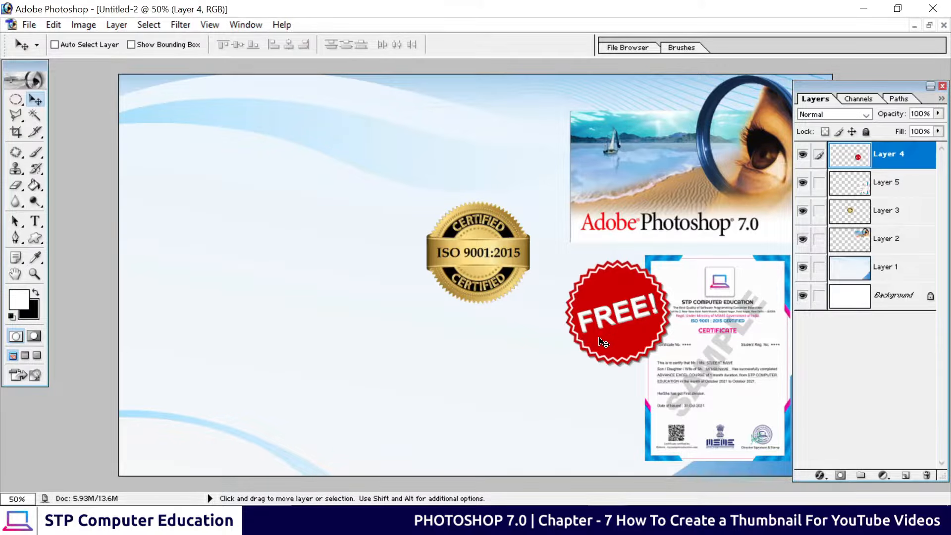
Scale the FREE! badge proportionally to 82.8% and shift it to overlap the certificate's left border.
key("ctrl+t")
left_click_drag(674, 365, 651, 350)
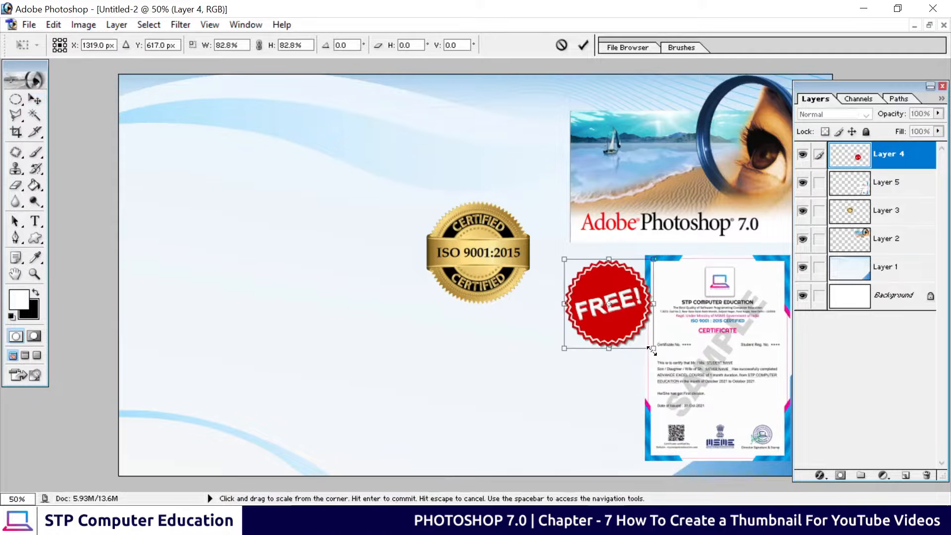
left_click_drag(617, 320, 635, 327)
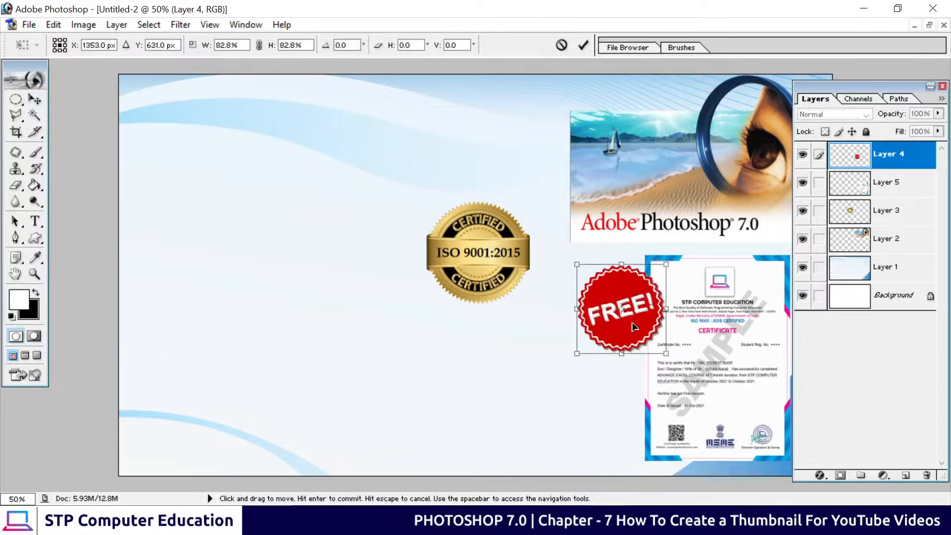
left_click(584, 45)
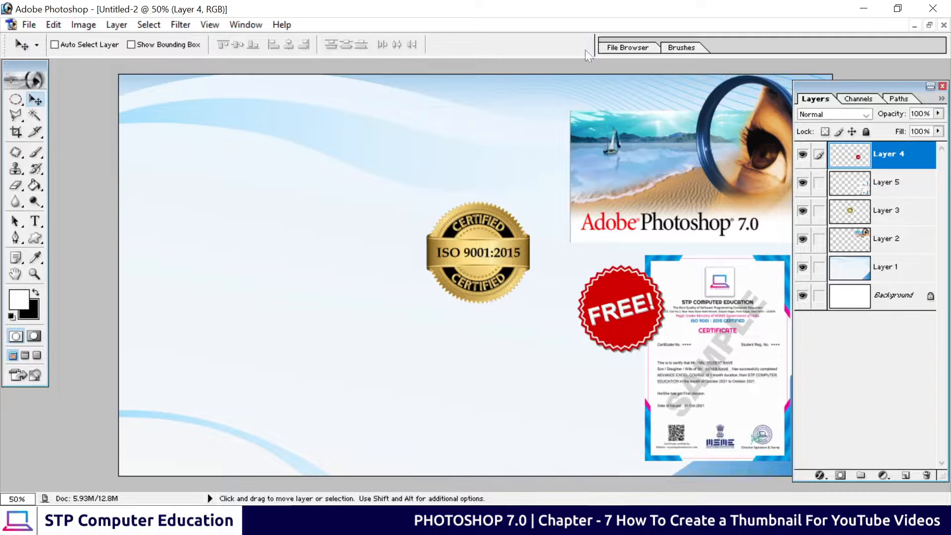
Scale the ISO 9001:2015 stamp on Layer 3 proportionally to 79.3%.
right_click(474, 251)
left_click(499, 259)
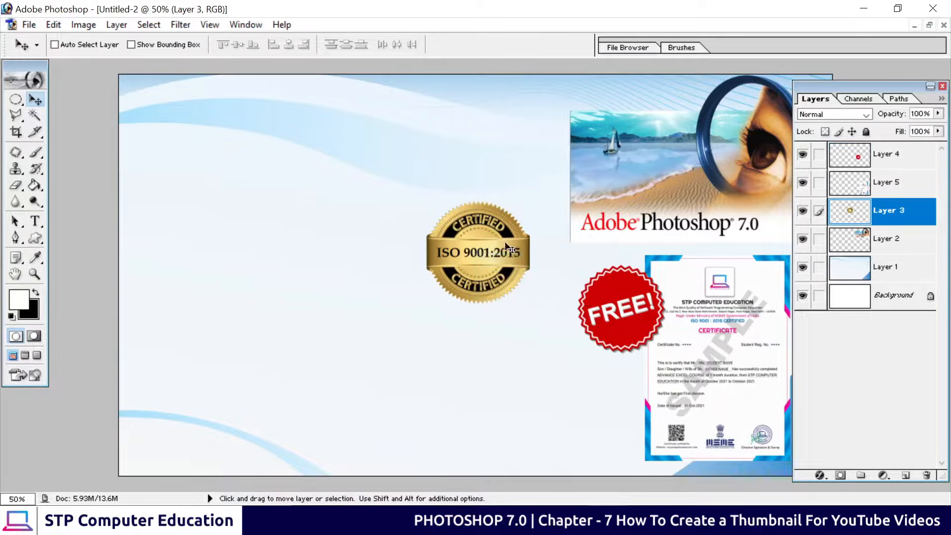
left_click_drag(485, 249, 451, 333)
key("ctrl+t")
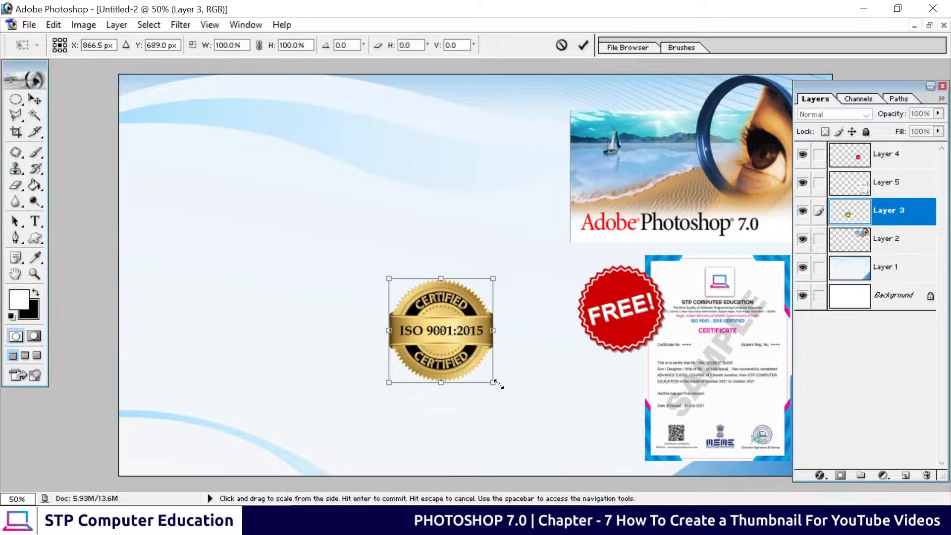
left_click_drag(494, 382, 473, 362)
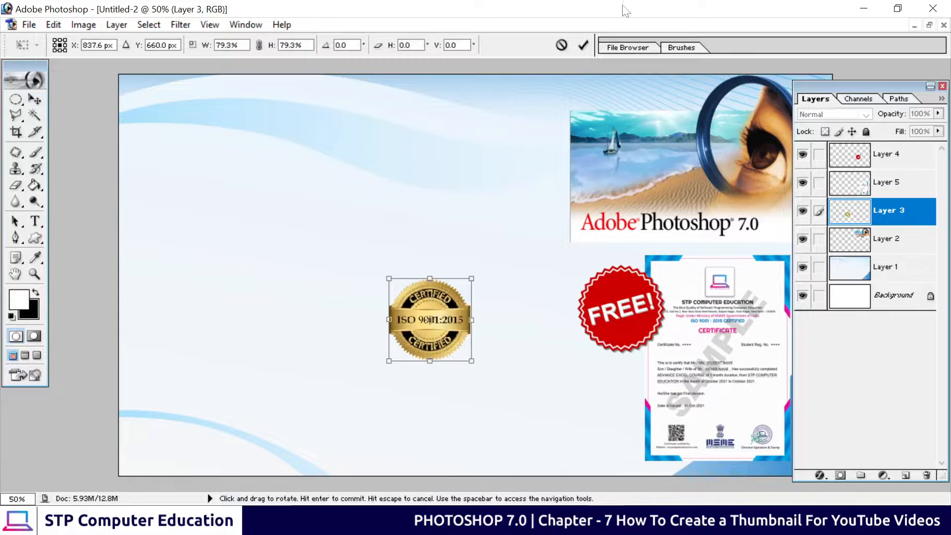
left_click(581, 45)
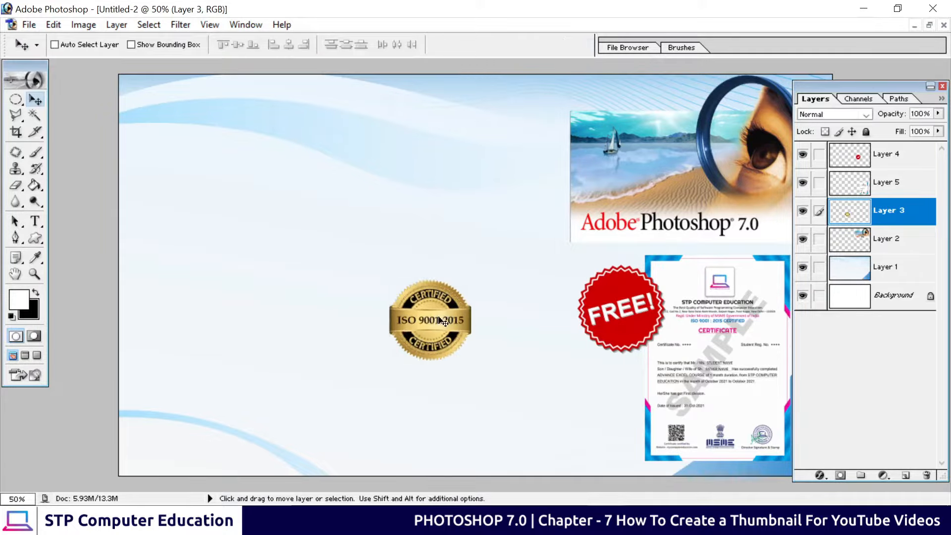
Move the ISO stamp directly below the FREE! badge and stack its layer above the certificate layer.
left_click_drag(441, 317, 628, 397)
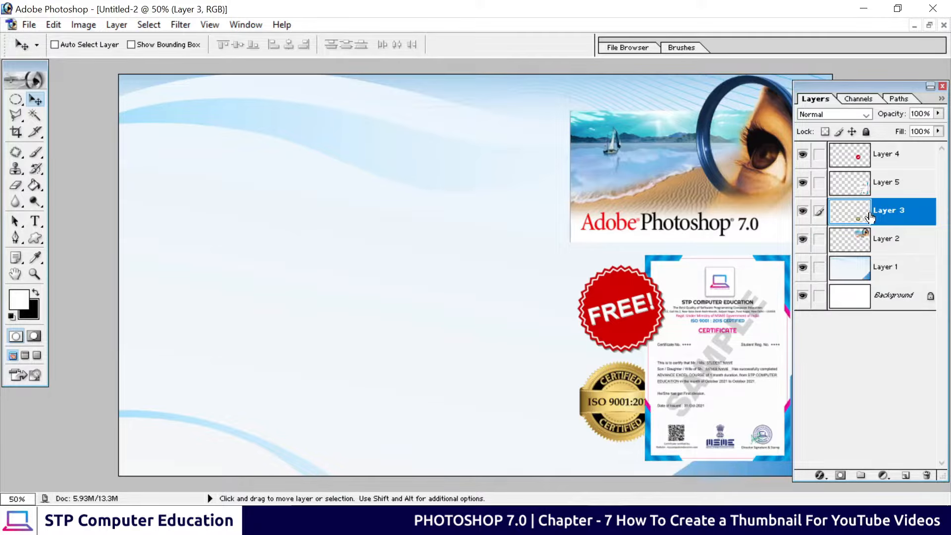
left_click_drag(870, 218, 874, 176)
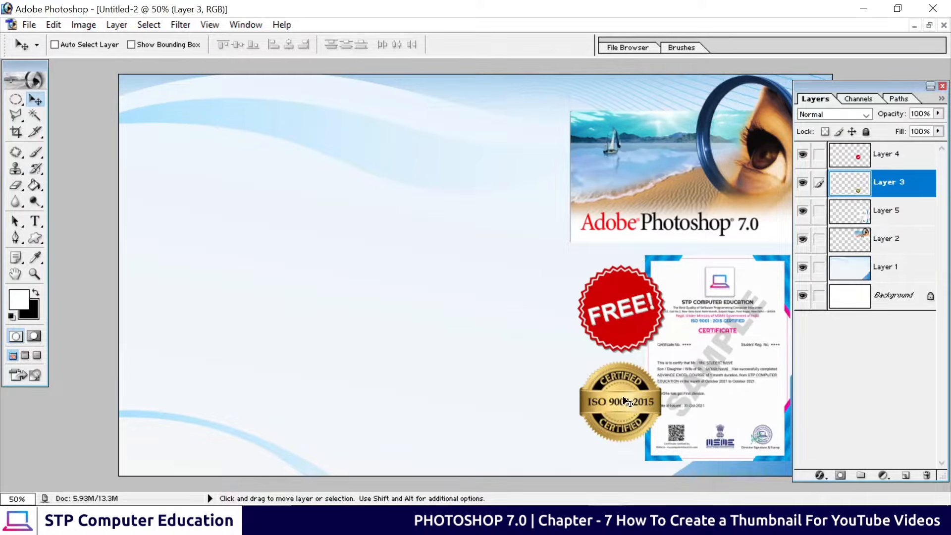
Rotate the ISO stamp by -11.4° and nudge it slightly into place beside the certificate.
key("ctrl+t")
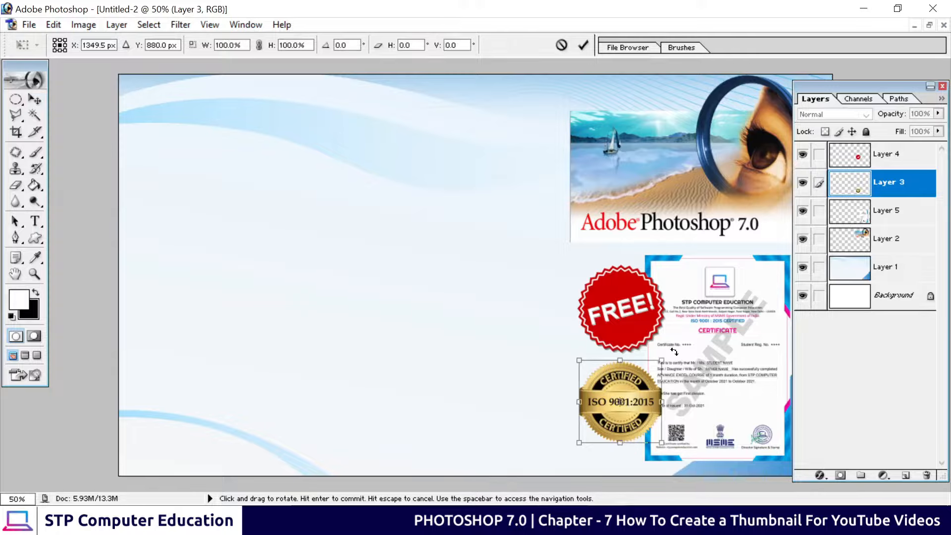
left_click_drag(674, 351, 670, 333)
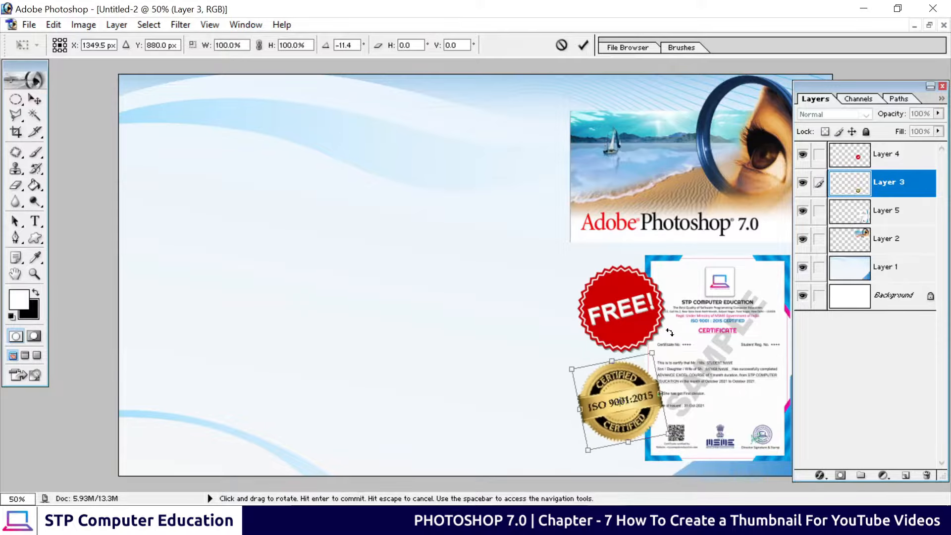
left_click(582, 45)
left_click_drag(615, 401, 616, 402)
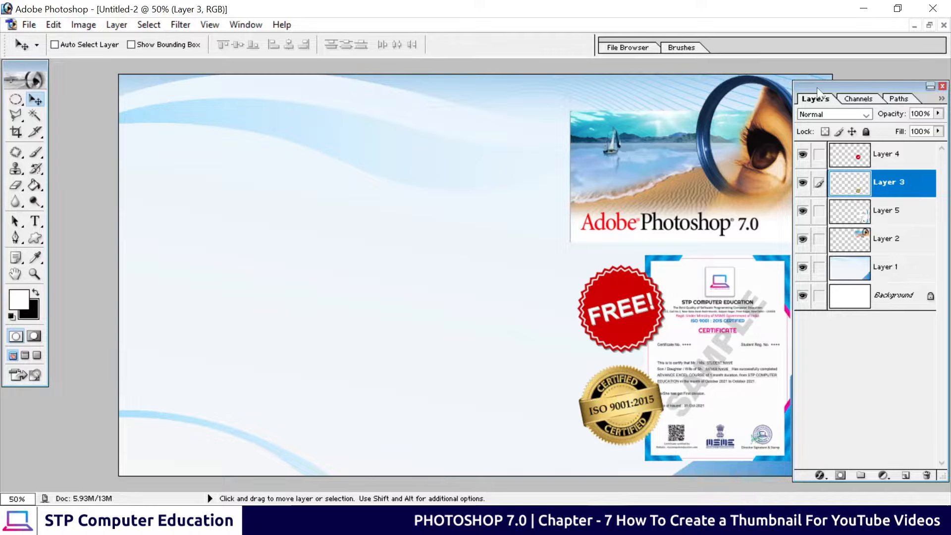
Apply a Drop Shadow to the certificate on Layer 5 with a distance of 20 px and a size of 8 px.
left_click_drag(817, 92, 825, 92)
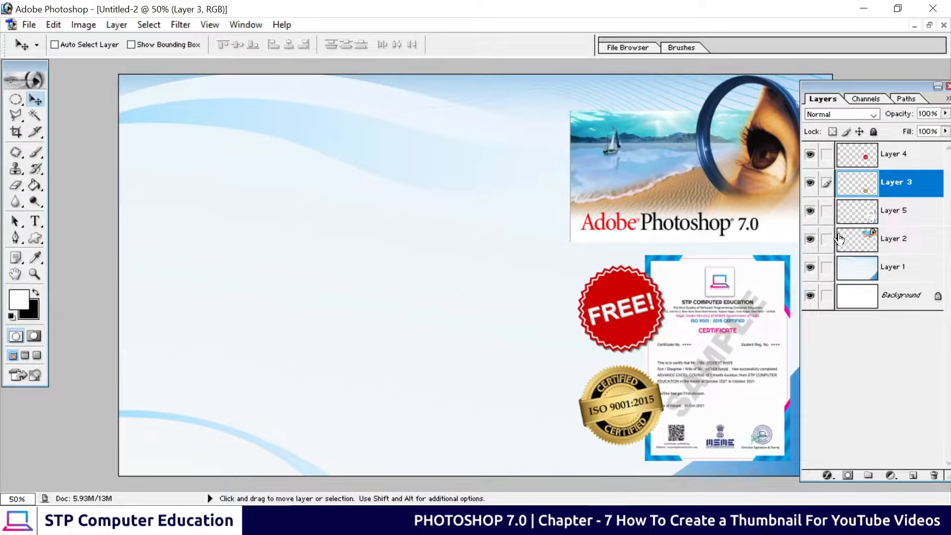
left_click(886, 213)
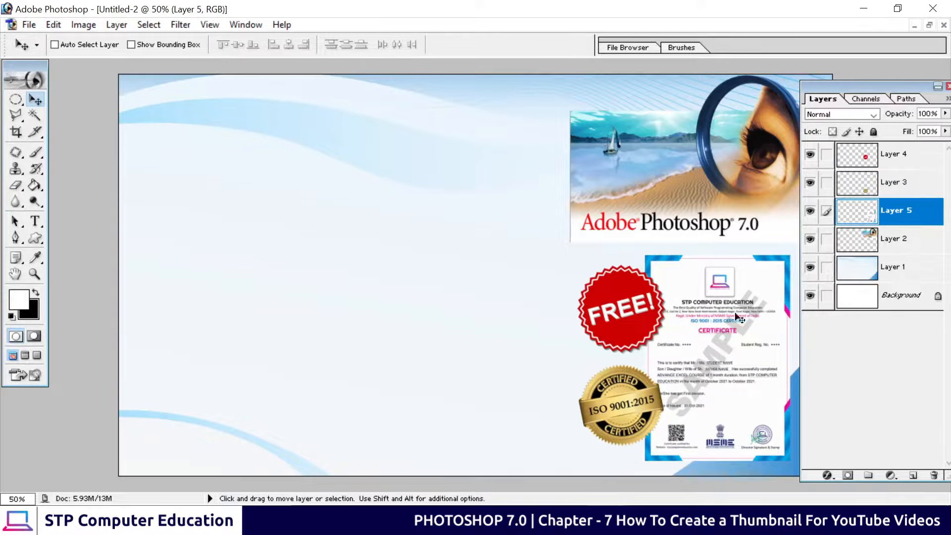
left_click(827, 476)
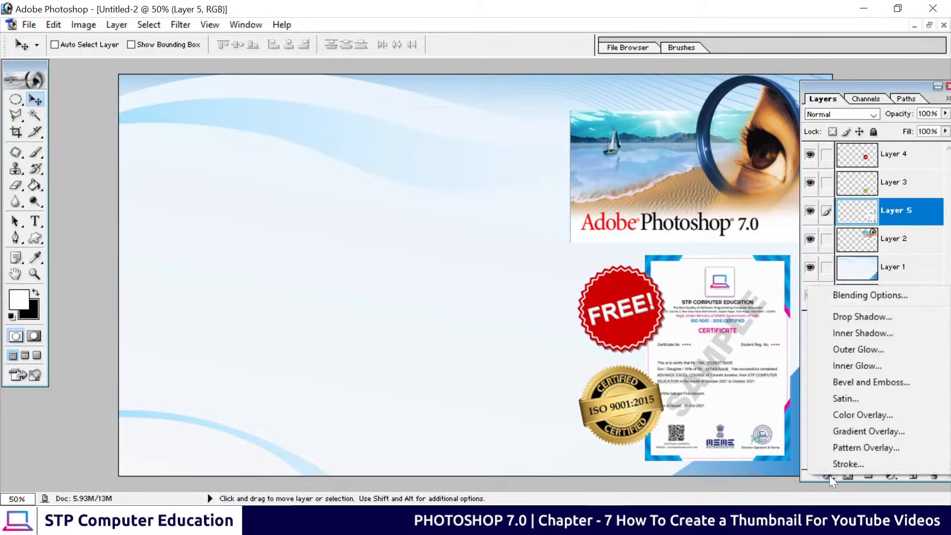
left_click(855, 320)
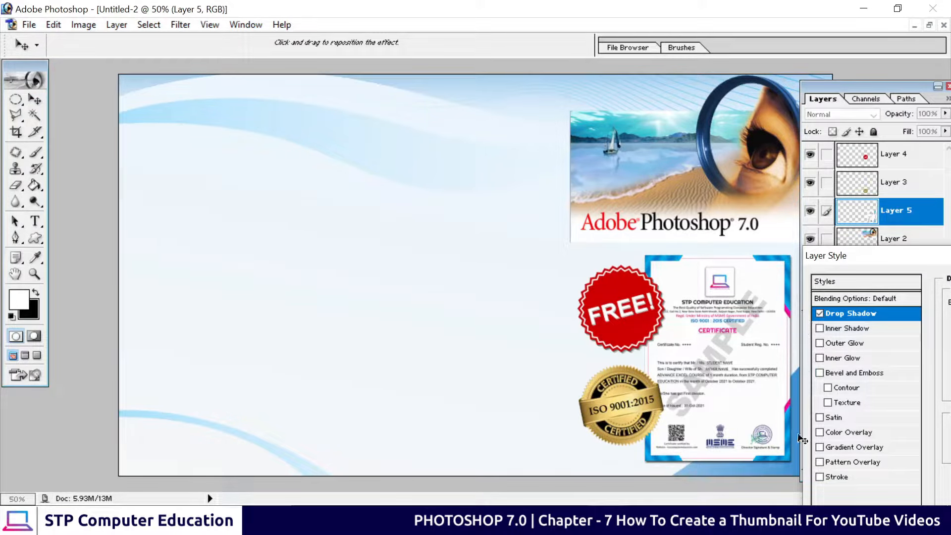
left_click_drag(886, 257, 234, 103)
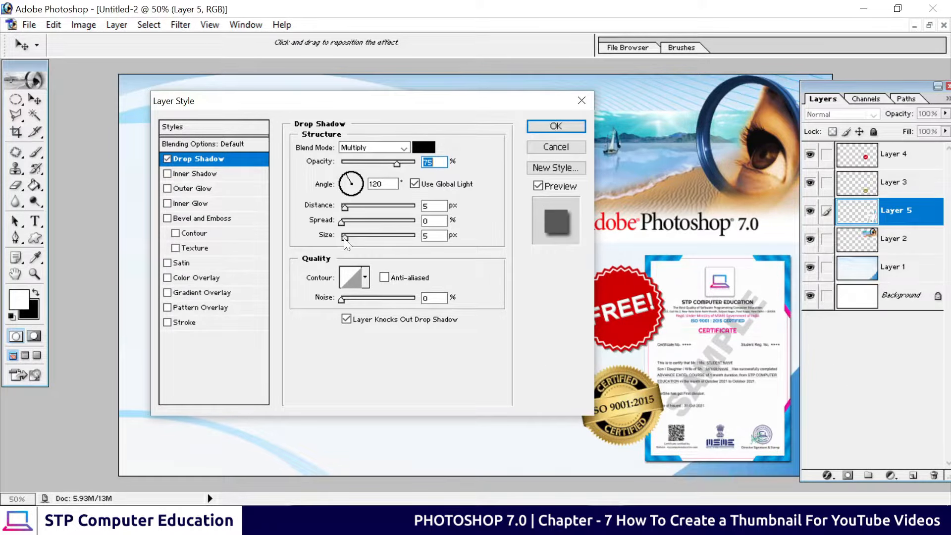
mouse_move(345, 240)
left_mouse_down()
mouse_move(364, 241)
mouse_move(349, 242)
left_mouse_up()
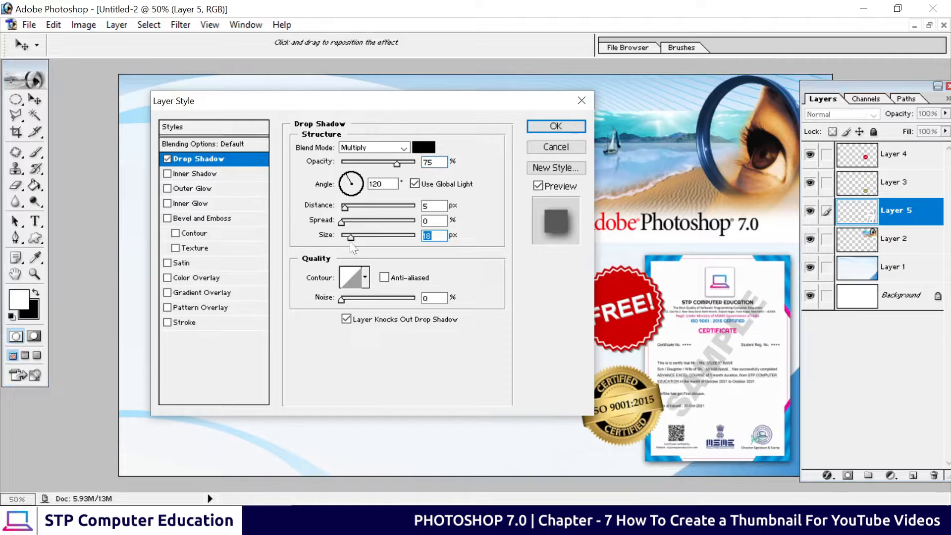
left_click_drag(345, 207, 358, 216)
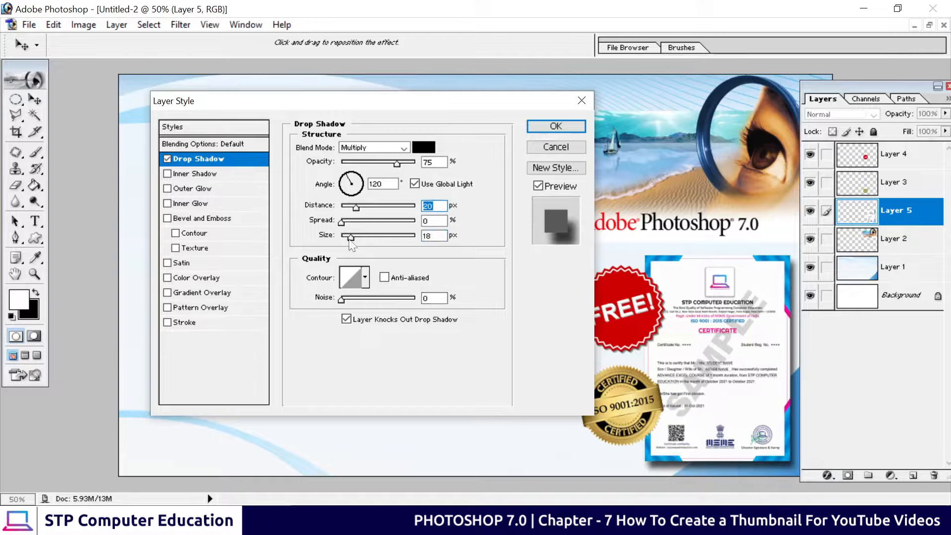
left_click_drag(347, 237, 345, 235)
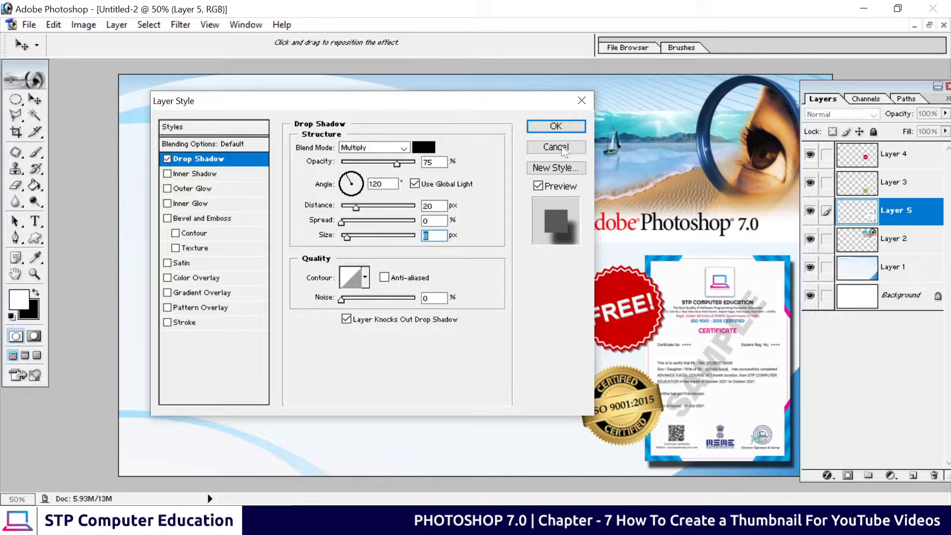
left_click(556, 126)
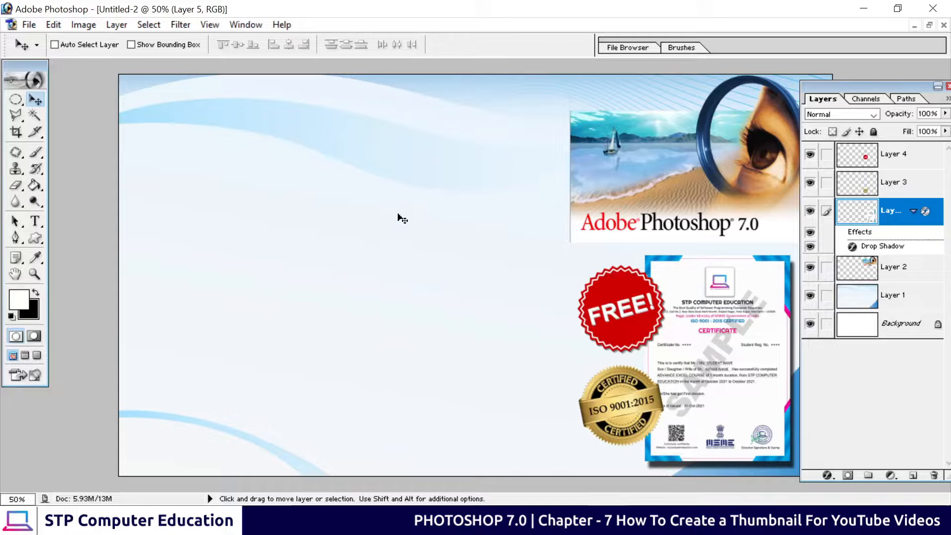
Add a text layer in the canvas's upper left area with the placeholder text "Afsdfsd" in Ubuntu Bold Italic at 138.03 pt.
left_click(35, 221)
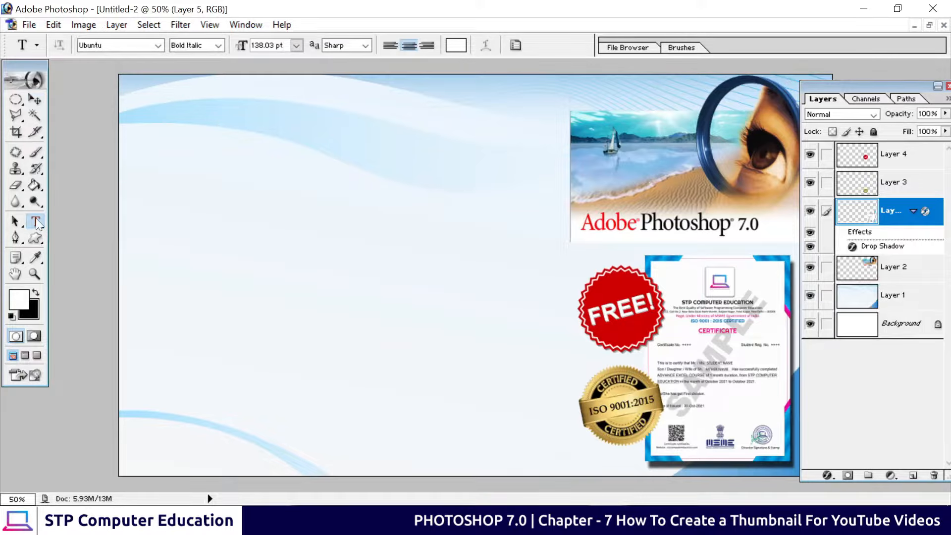
left_click(249, 181)
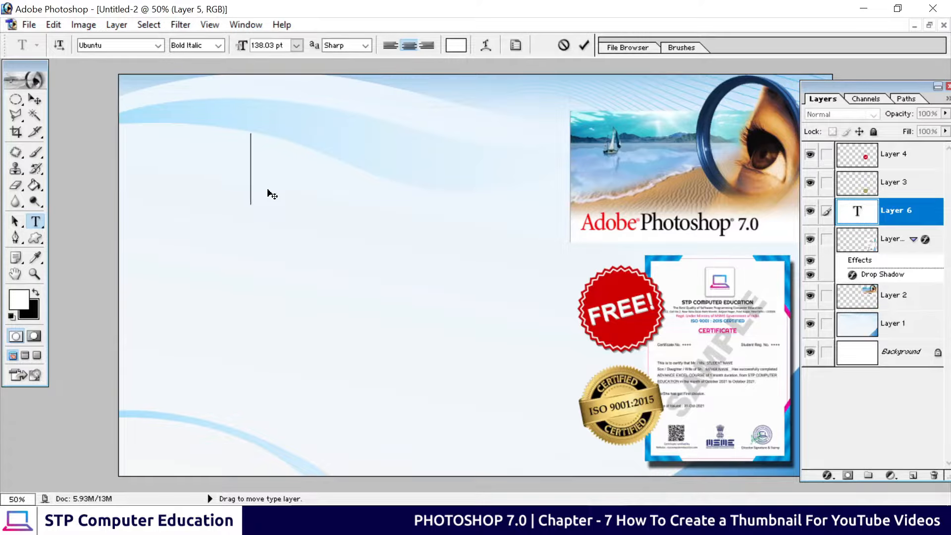
type("Afsdfsd")
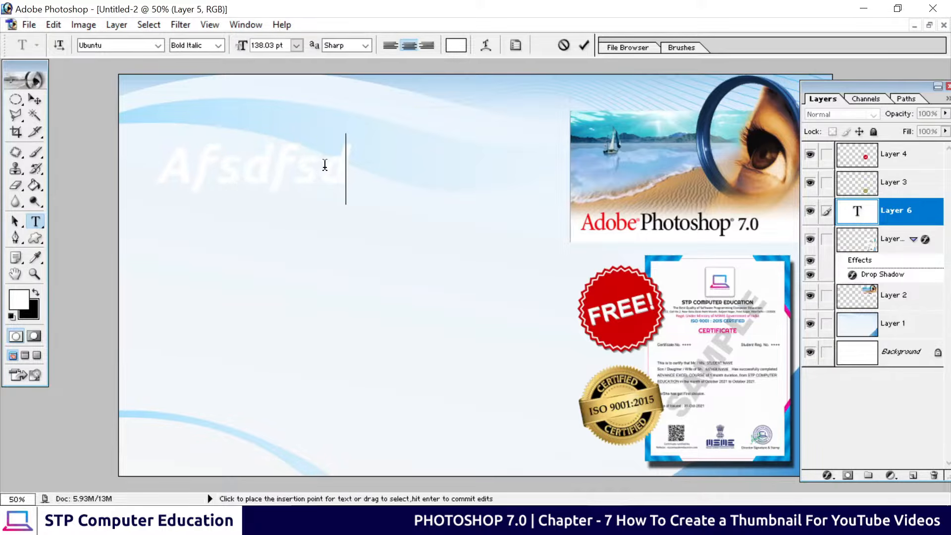
Clear the placeholder text on the new text layer and set the text color to red FD0000.
left_click_drag(350, 157, 151, 171)
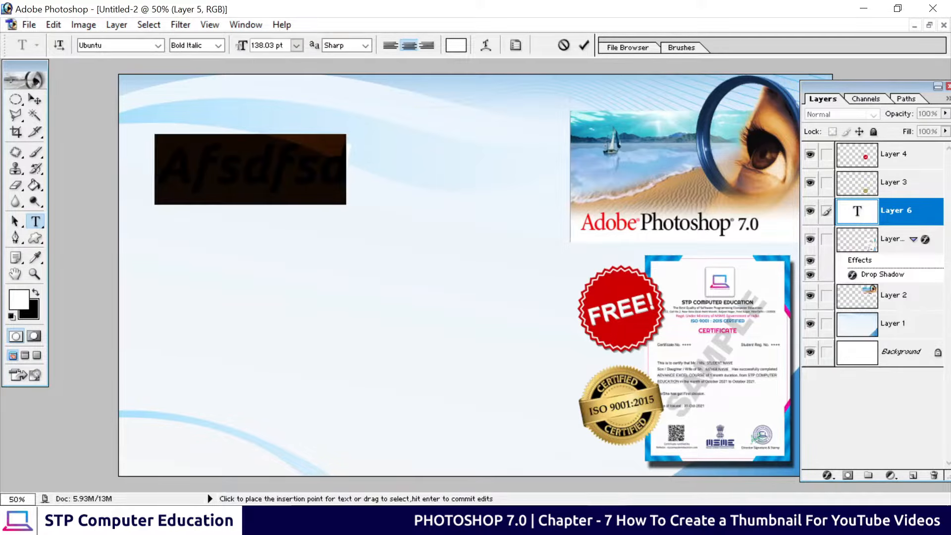
left_click(299, 173)
left_click(160, 166)
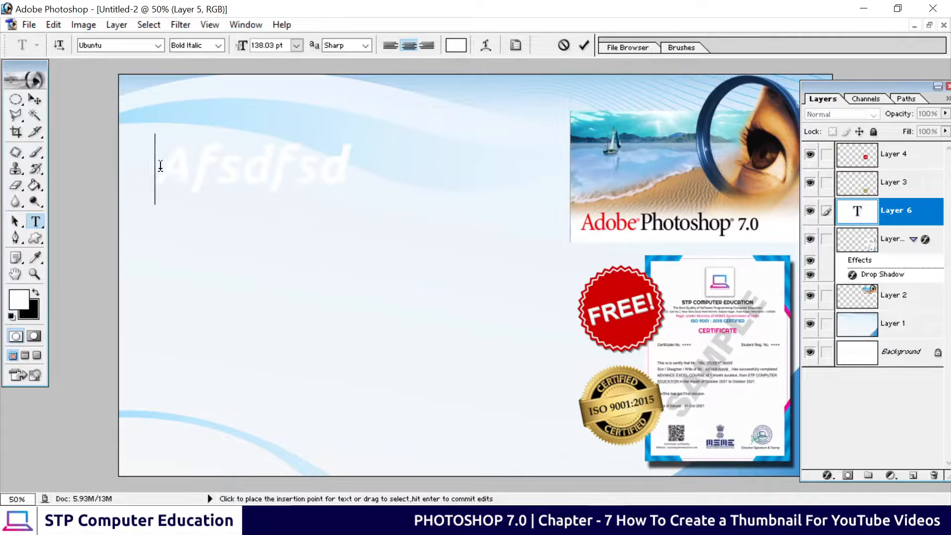
left_click_drag(160, 166, 349, 169)
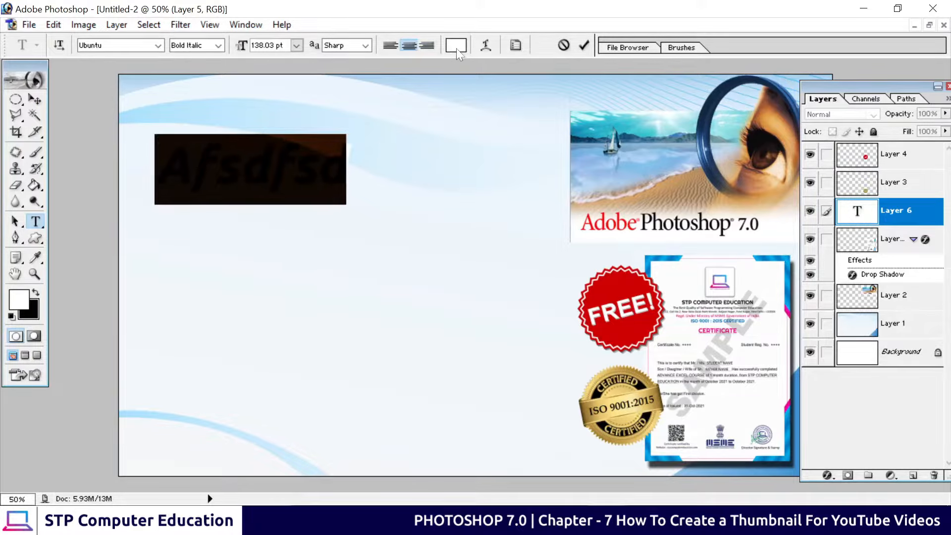
key("BackSpace")
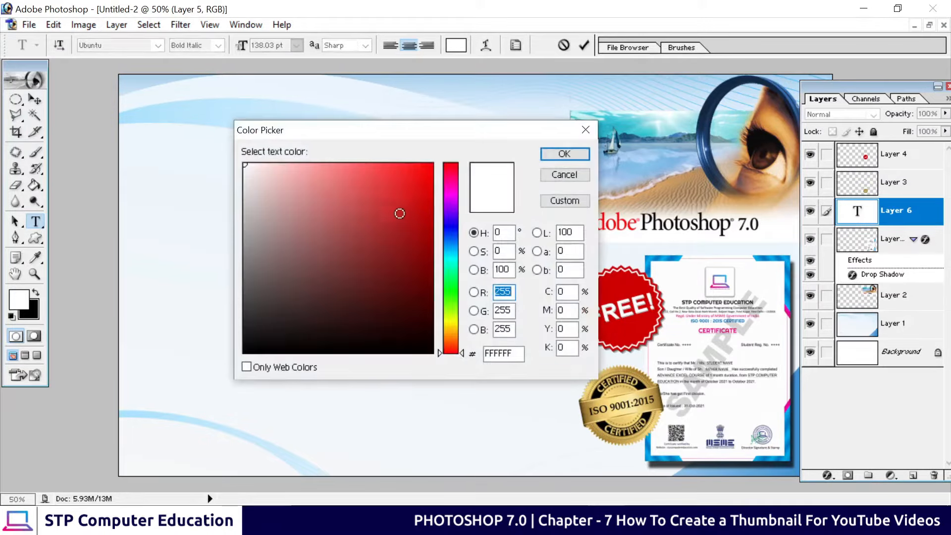
left_click_drag(397, 212, 469, 164)
left_click(564, 154)
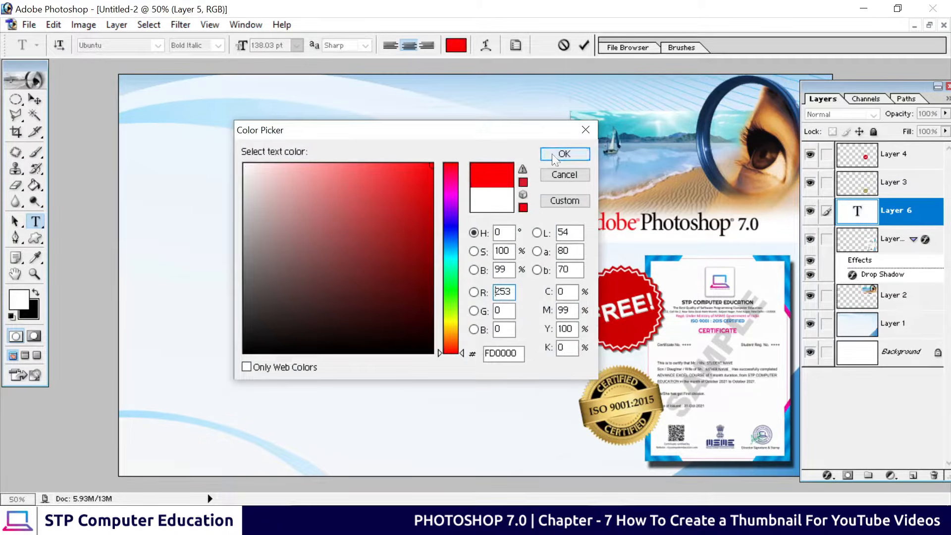
type("dffdf")
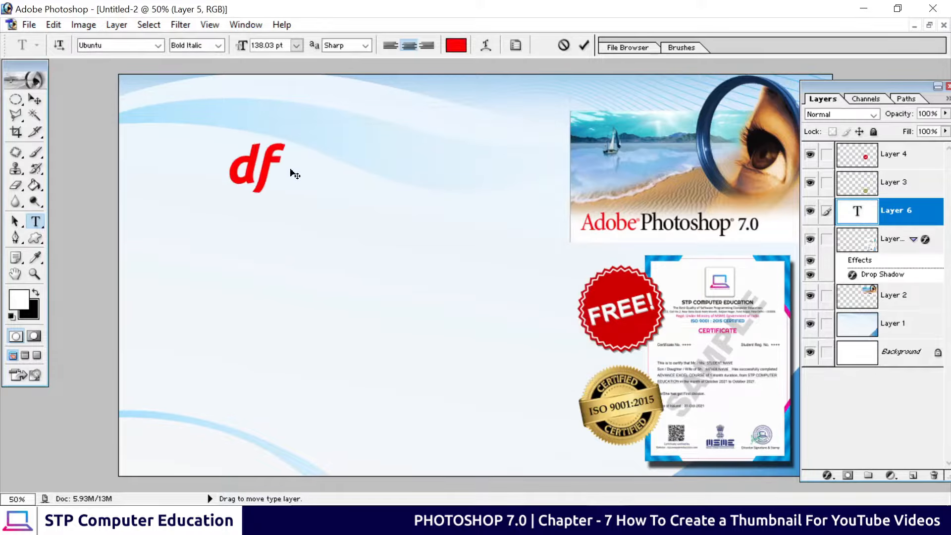
key("BackSpace")
key("BackSpace")
key("BackSpace")
key("BackSpace")
key("BackSpace")
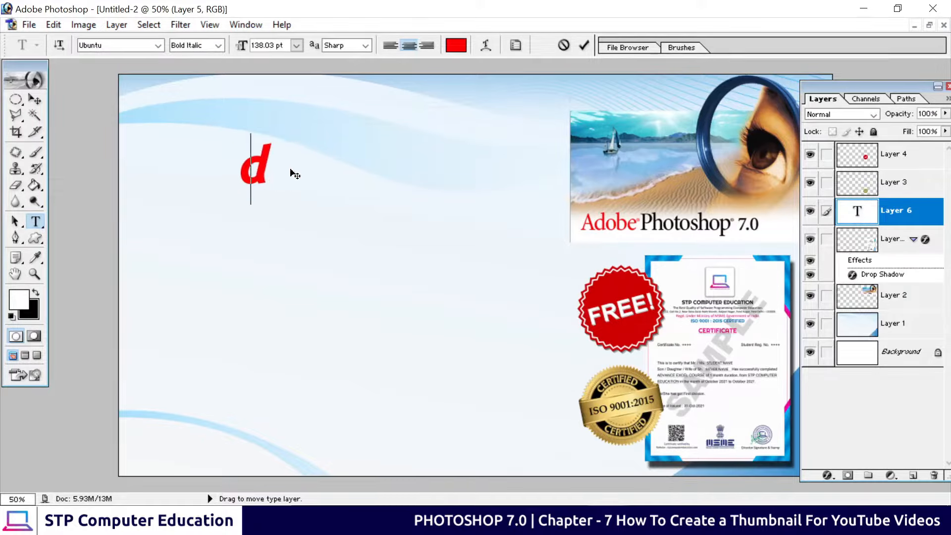
Enter "Adobe" as the red title text and move it closer to the canvas's upper left corner.
type("Adobe")
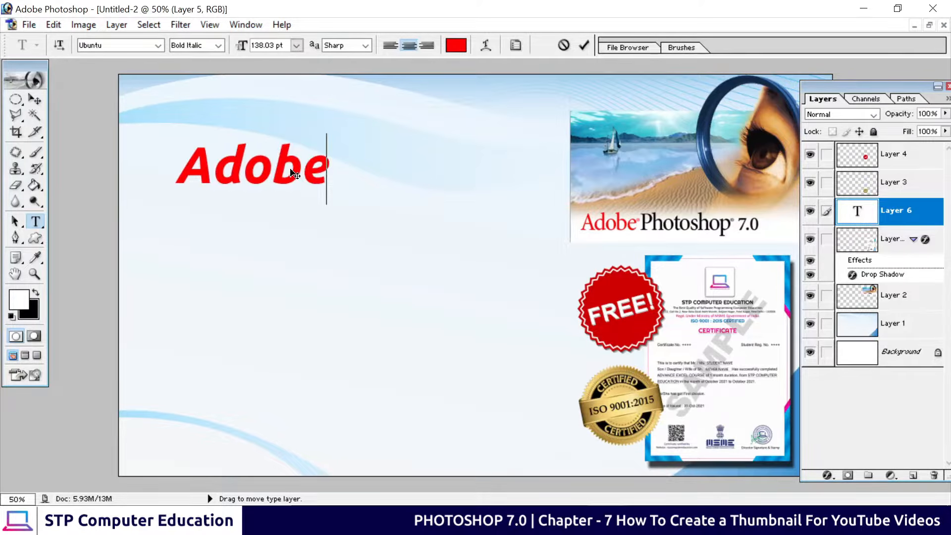
left_click(584, 46)
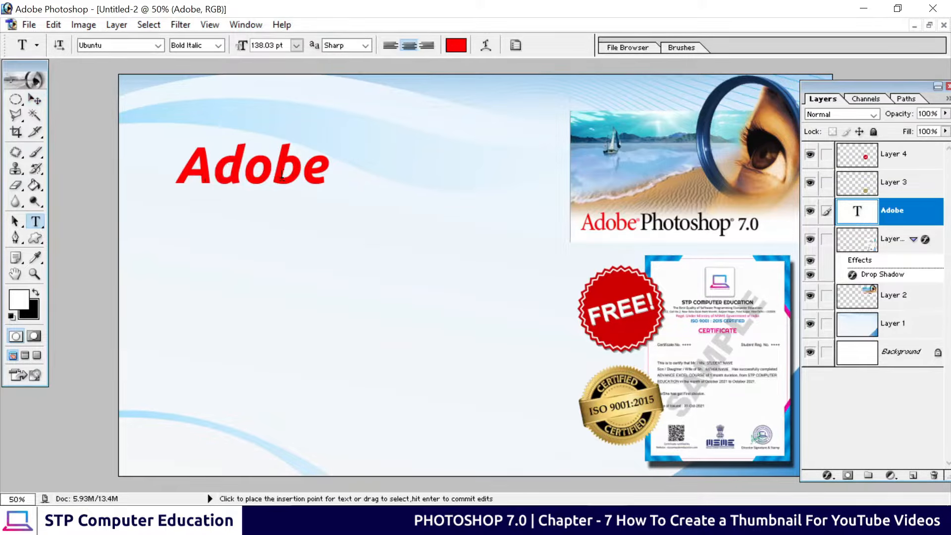
left_click(35, 100)
left_click_drag(205, 172, 178, 137)
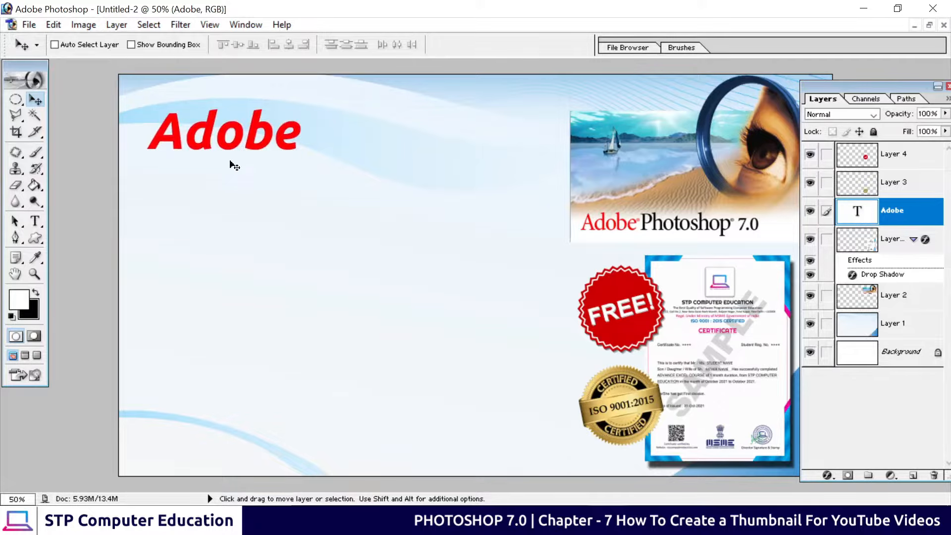
Scale the "Adobe" text proportionally to 121.2% and nudge it slightly up and left.
key("ctrl+t")
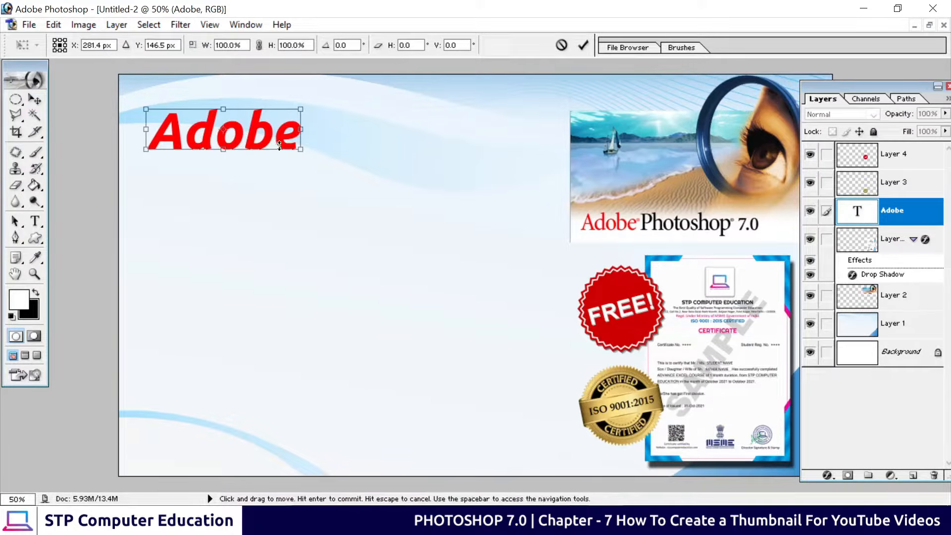
left_click_drag(300, 149, 333, 177)
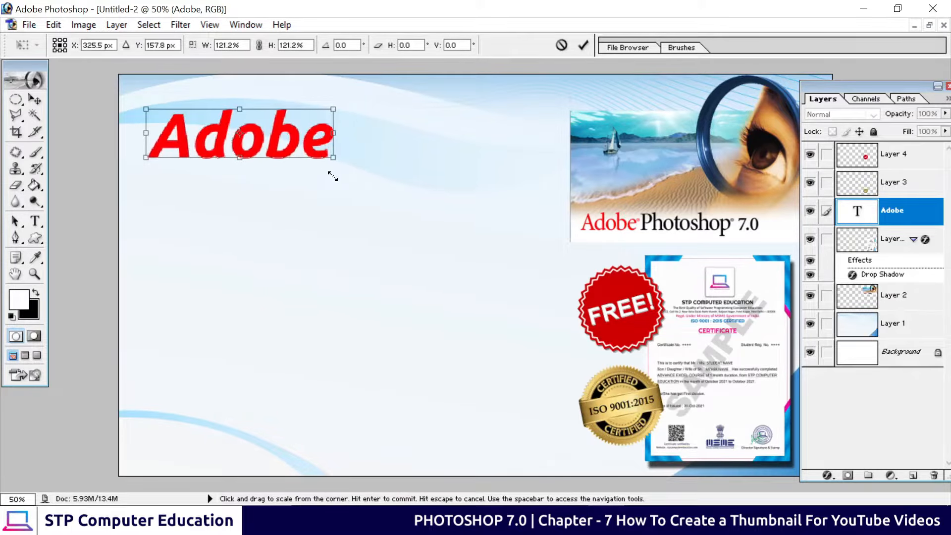
left_click(582, 45)
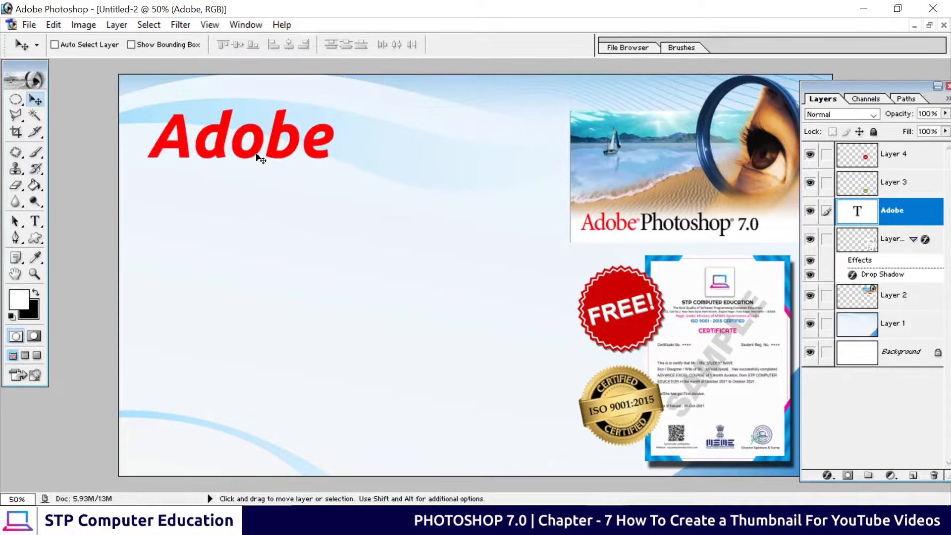
mouse_move(256, 154)
left_mouse_down()
mouse_move(237, 183)
mouse_move(251, 135)
mouse_move(253, 147)
left_mouse_up()
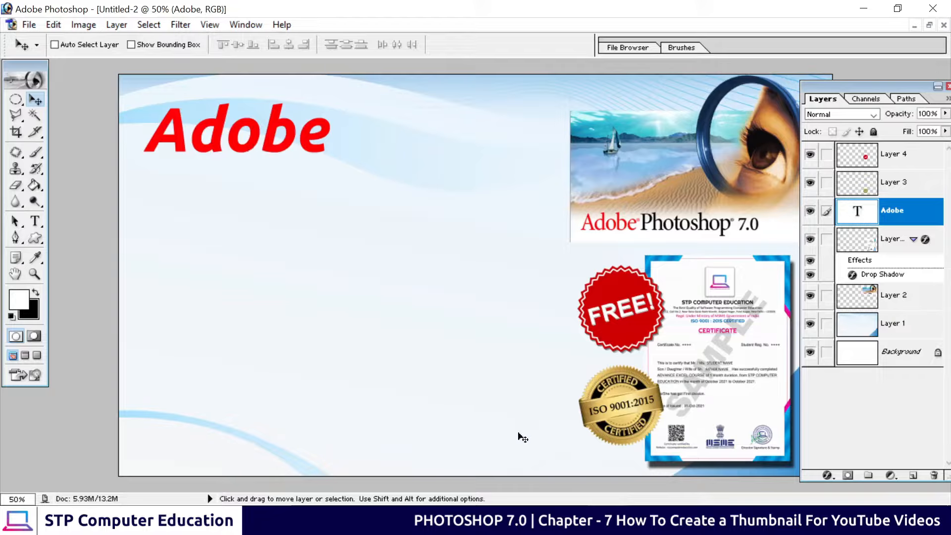
Apply a Bevel and Emboss effect to the "Adobe" text layer with the default Inner Bevel, 100% depth and 5 px size.
left_click(828, 475)
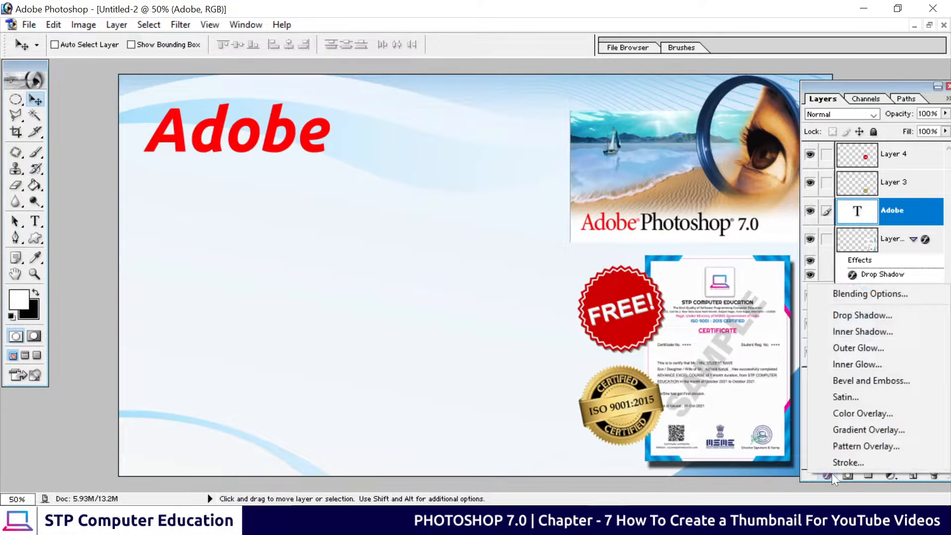
left_click(893, 385)
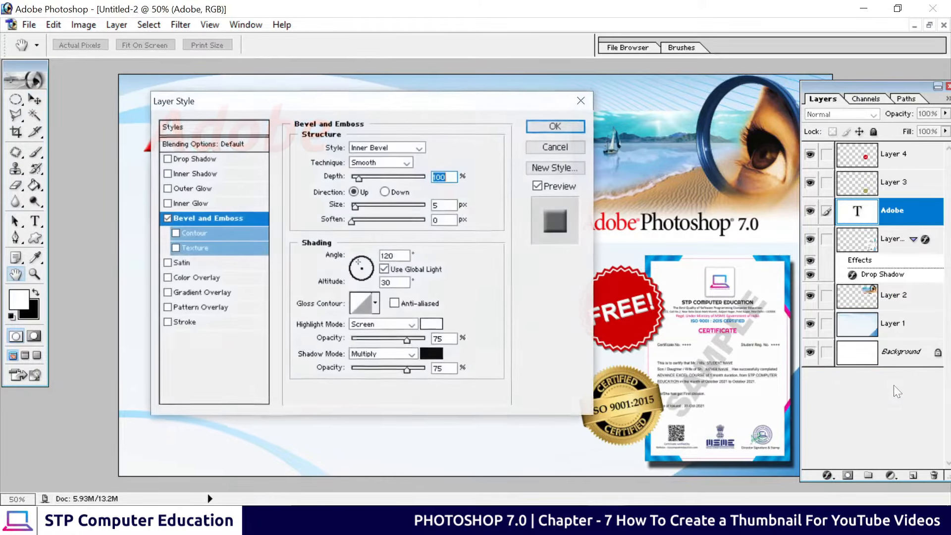
left_click_drag(257, 105, 479, 123)
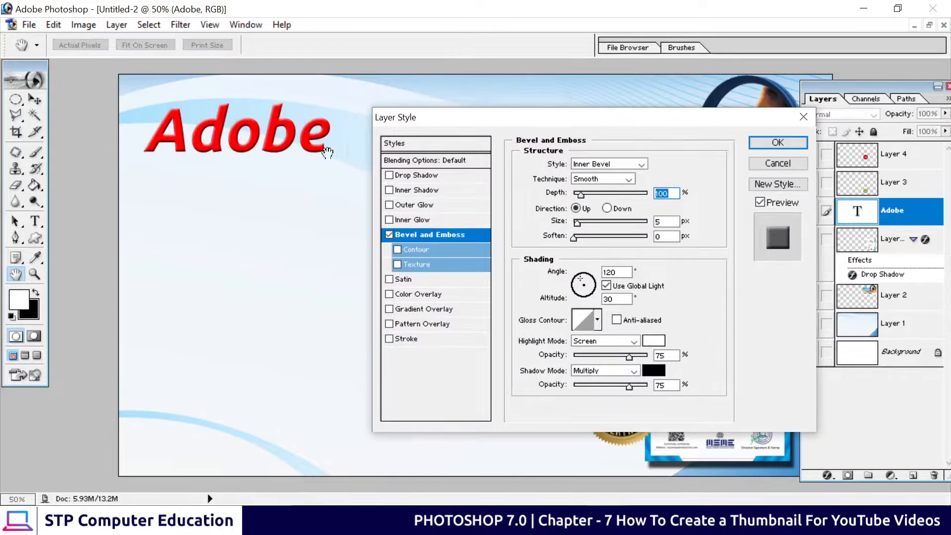
left_click(388, 235)
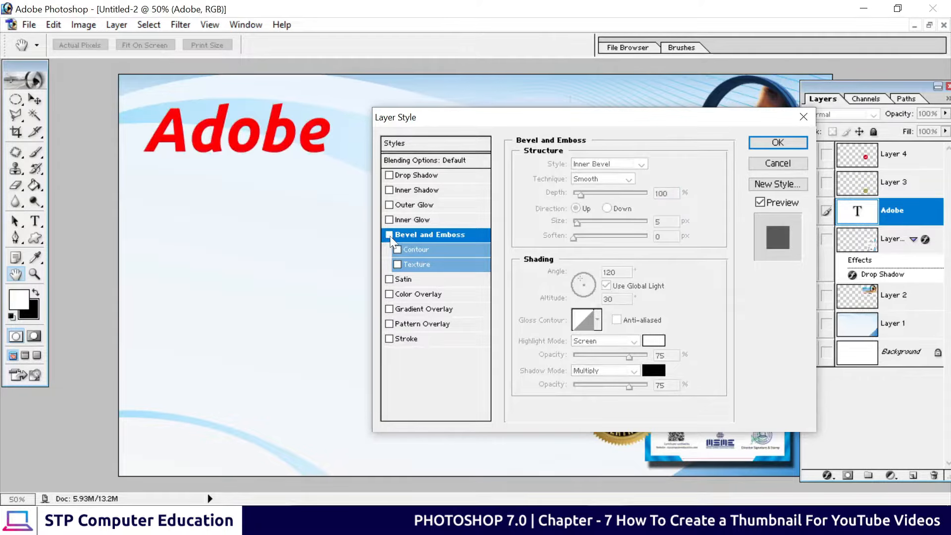
left_click(389, 235)
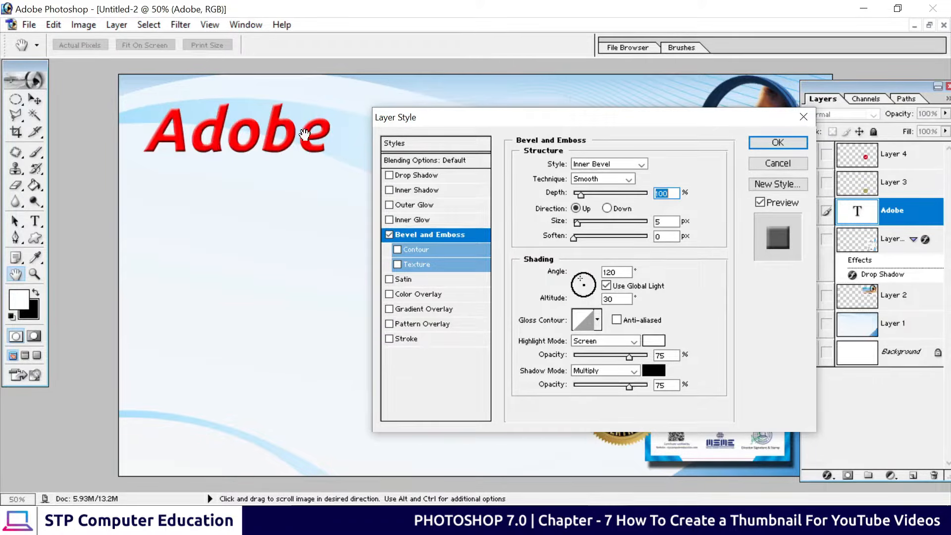
key("v")
left_click(777, 143)
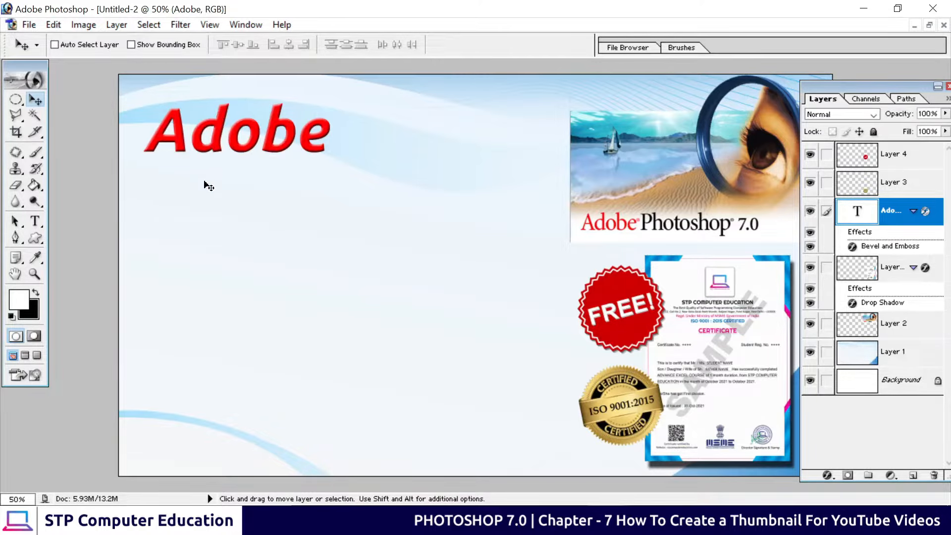
Duplicate the "Adobe" text layer directly below the original and replace the copy's text with "Photoshop 7.0".
key("alt")
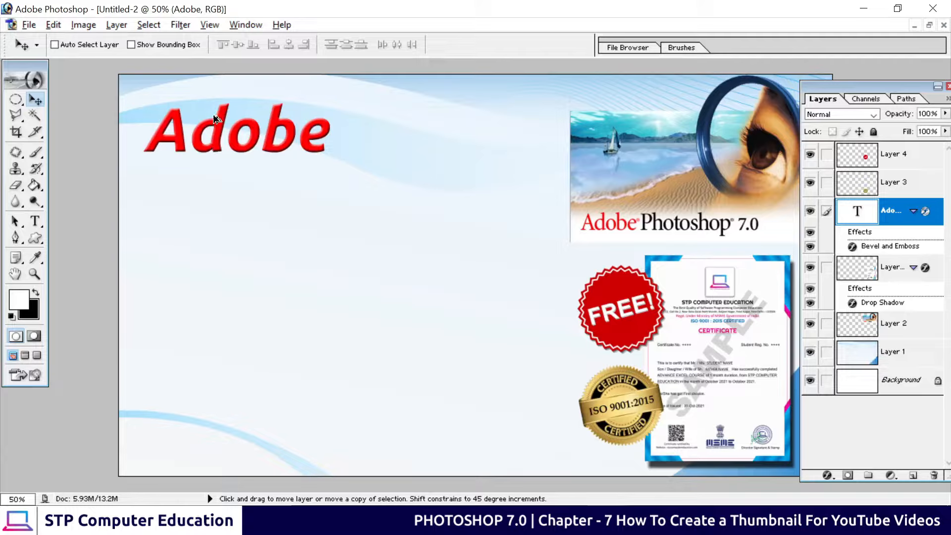
left_click_drag(217, 124, 212, 187)
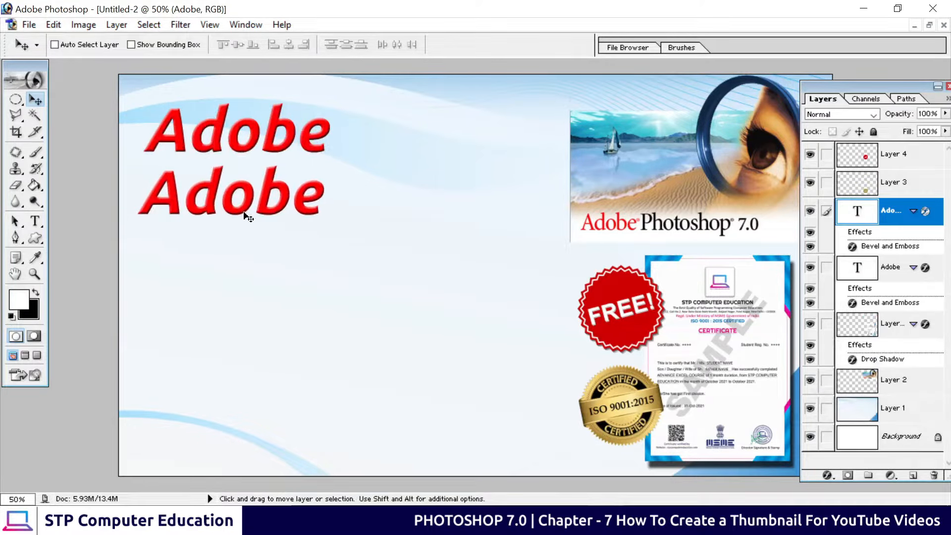
left_click(35, 222)
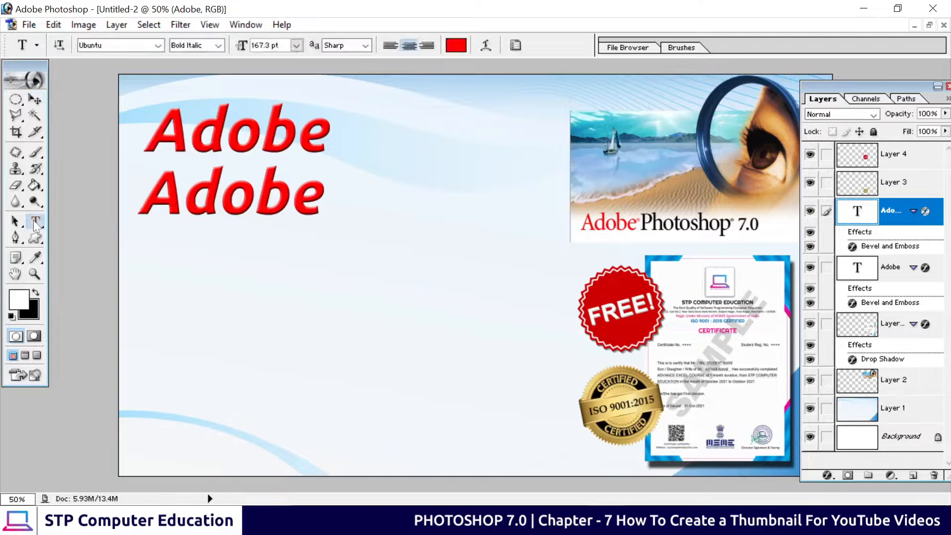
left_click(221, 194)
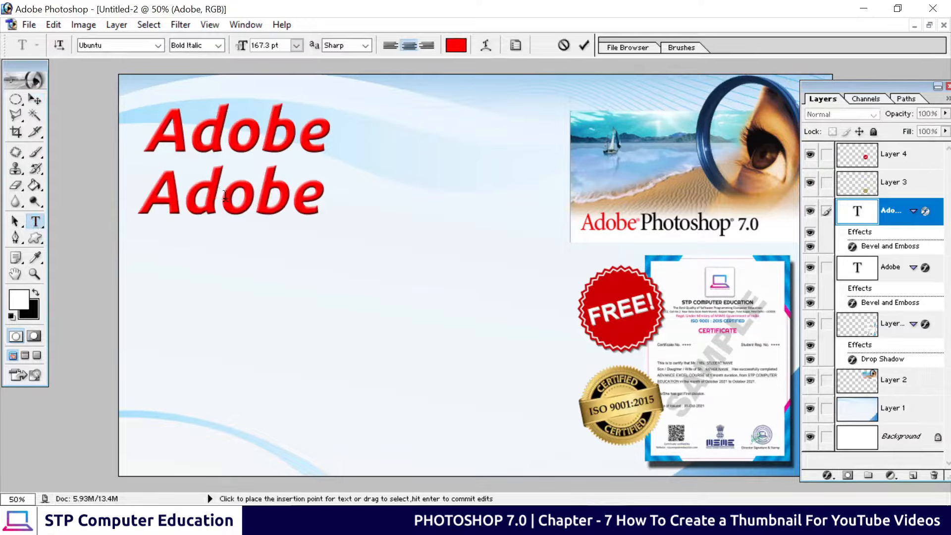
left_click(315, 196)
key("BackSpace")
key("BackSpace")
key("BackSpace")
key("BackSpace")
key("BackSpace")
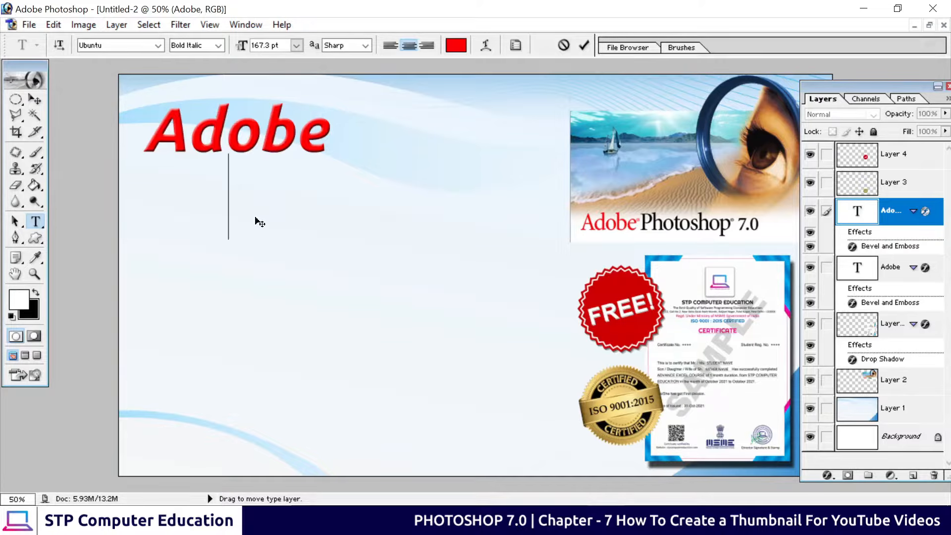
type("Photo")
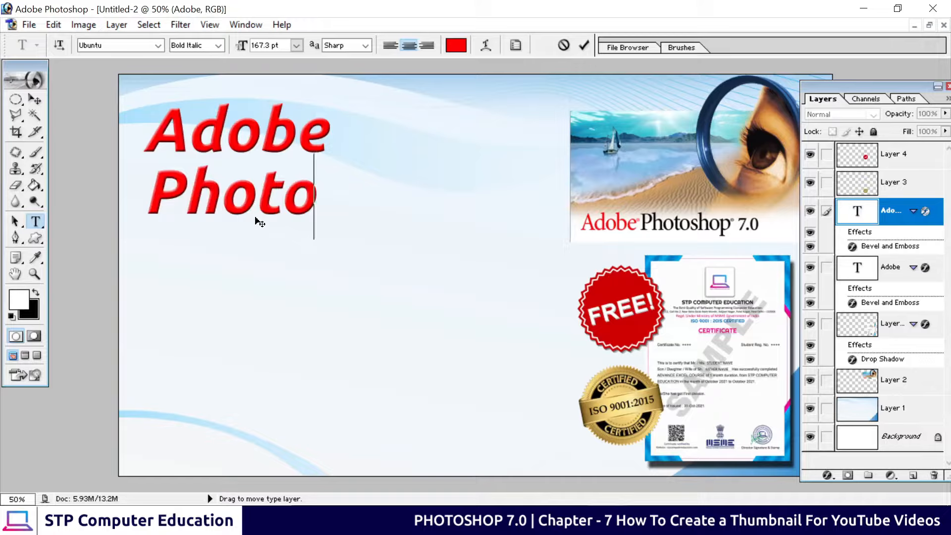
type("shop 7.0")
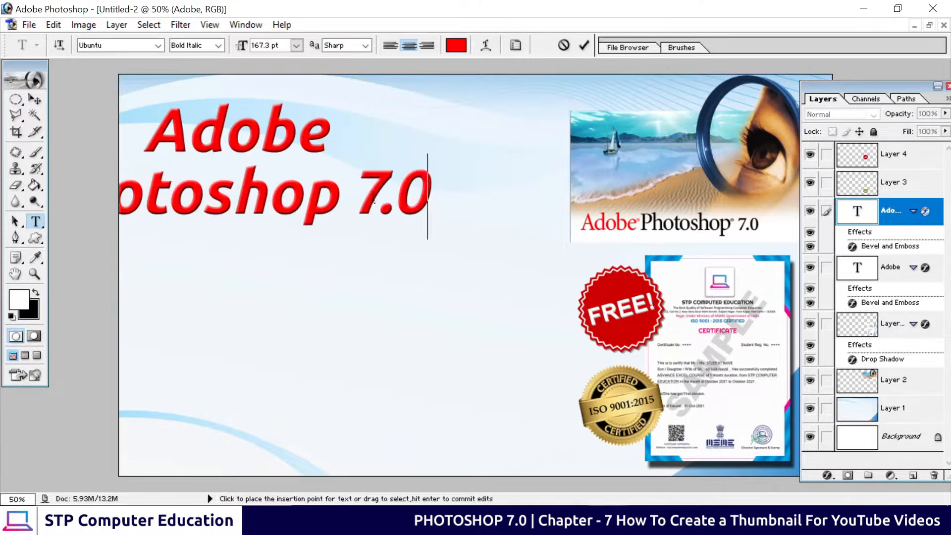
Color the "Photoshop 7.0" text black and shift it right so it starts beneath the "Adobe" title.
left_click_drag(424, 193, 7, 206)
left_click(456, 45)
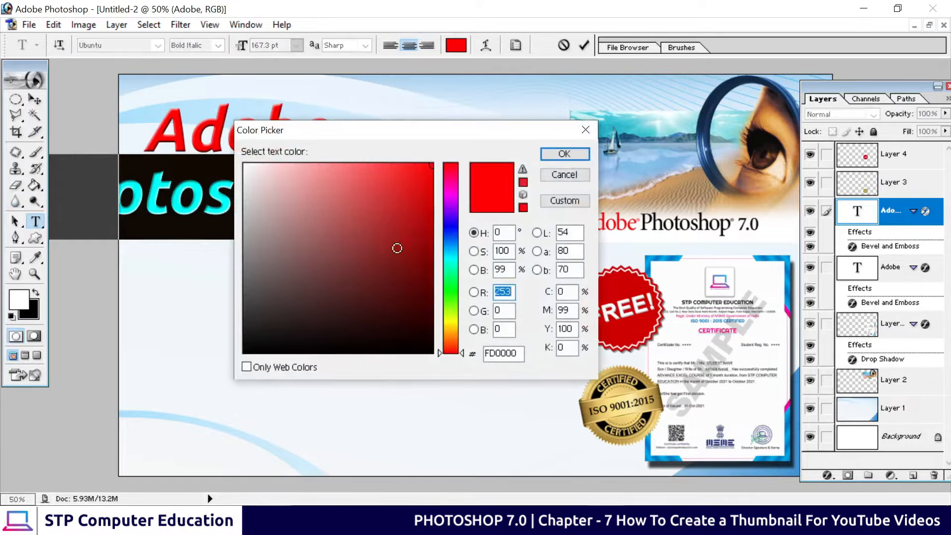
left_click_drag(395, 248, 204, 382)
left_click(582, 155)
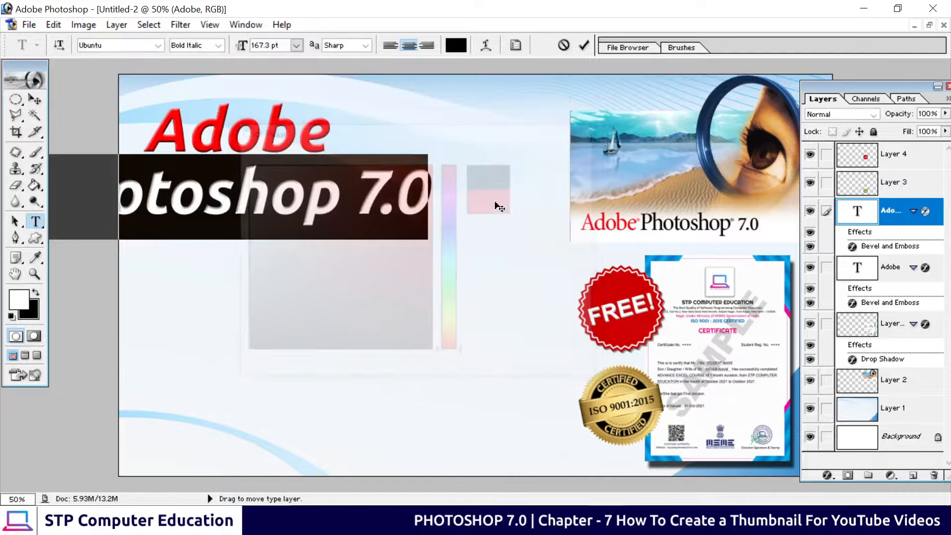
left_click(584, 45)
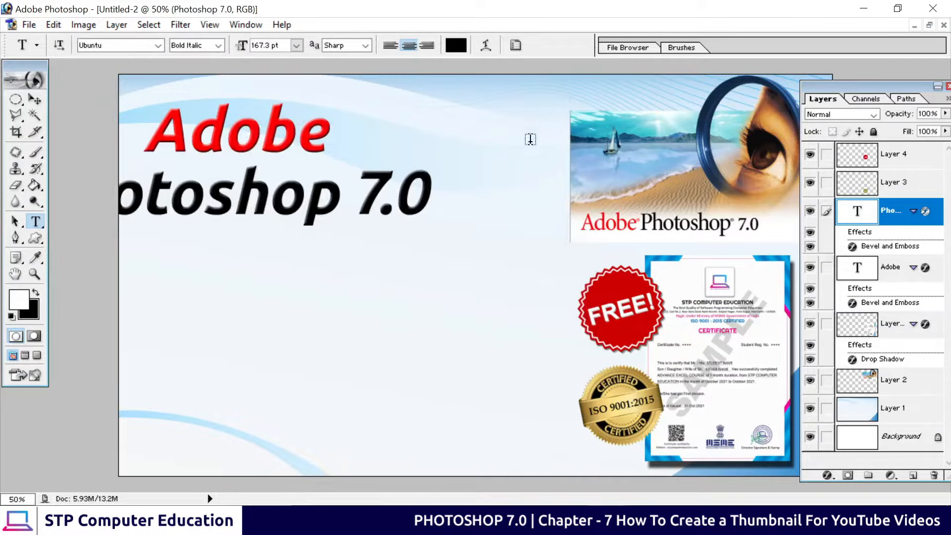
left_click(35, 99)
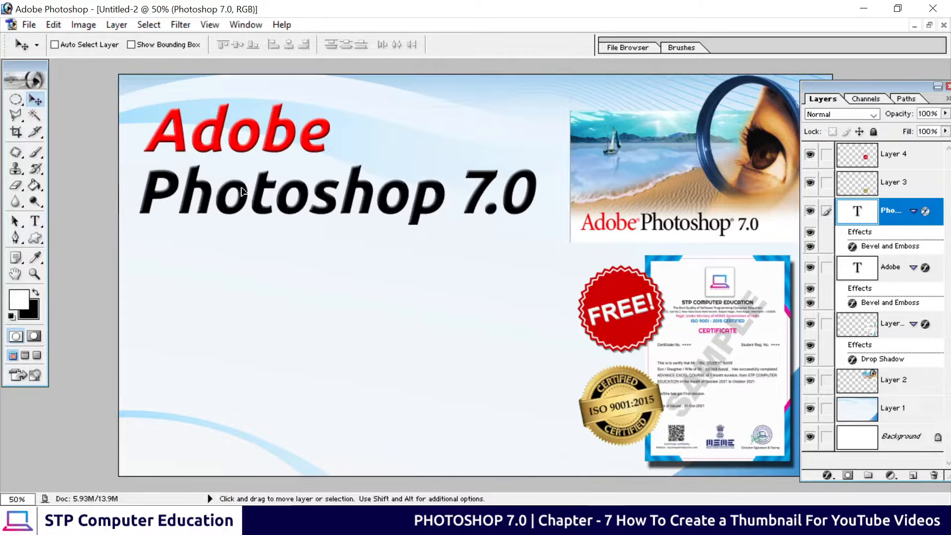
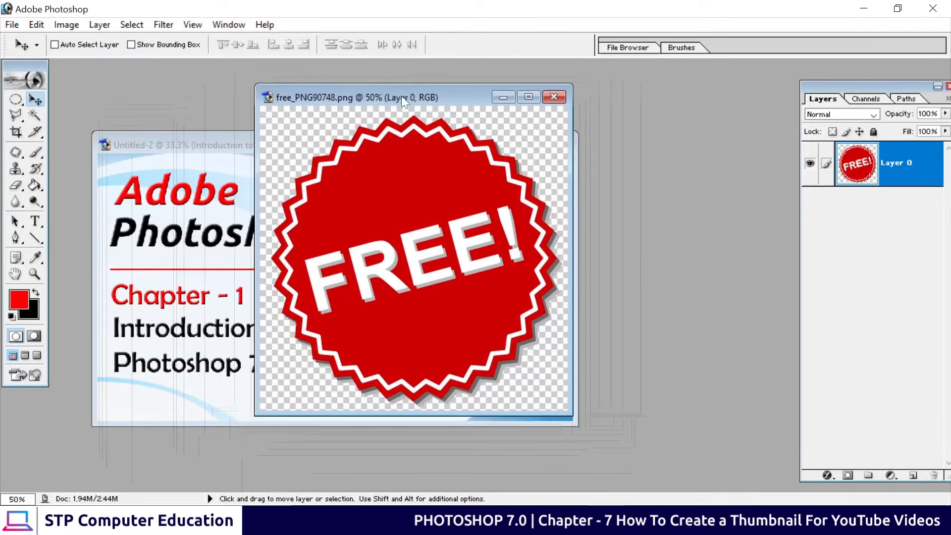
Maximize the FREE! badge image and set the foreground color to the badge's red, CC0000, by sampling it from the picture.
left_click(526, 99)
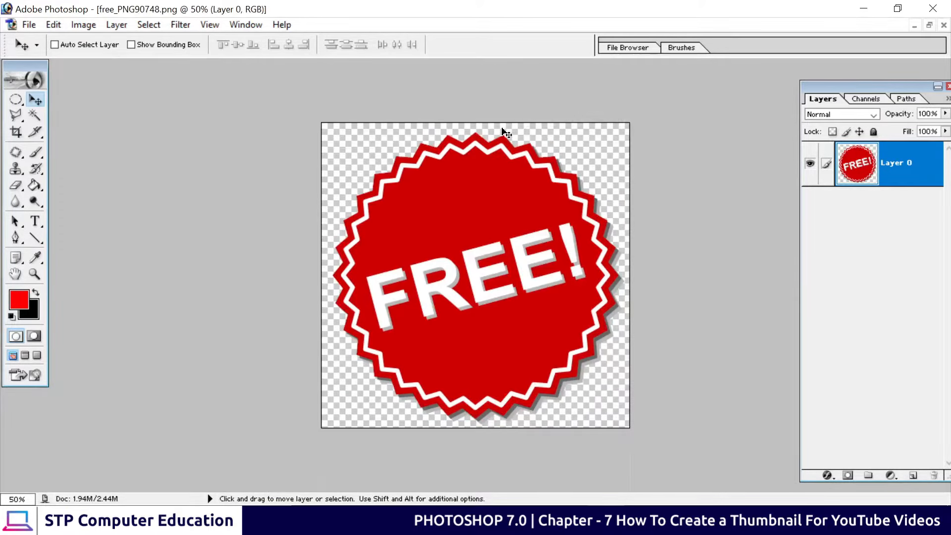
key("ctrl+0")
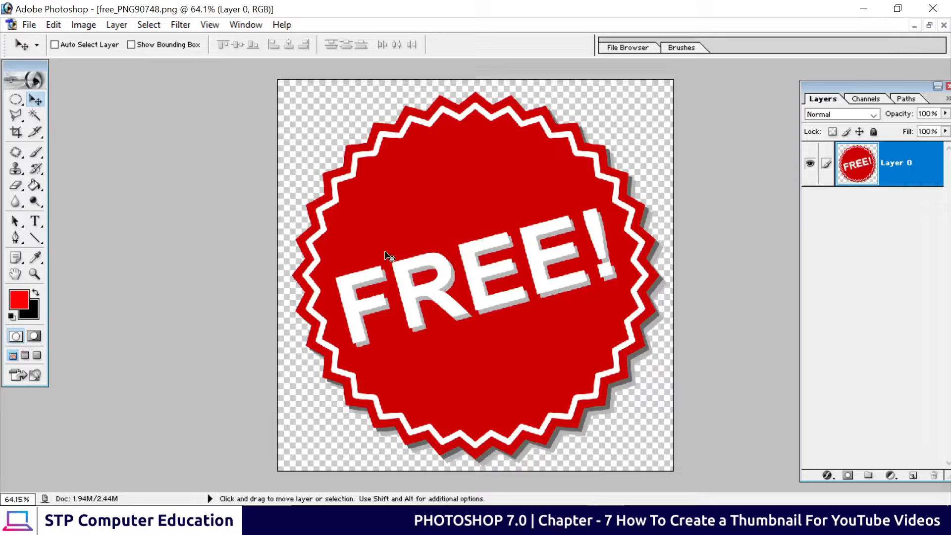
left_click(20, 303)
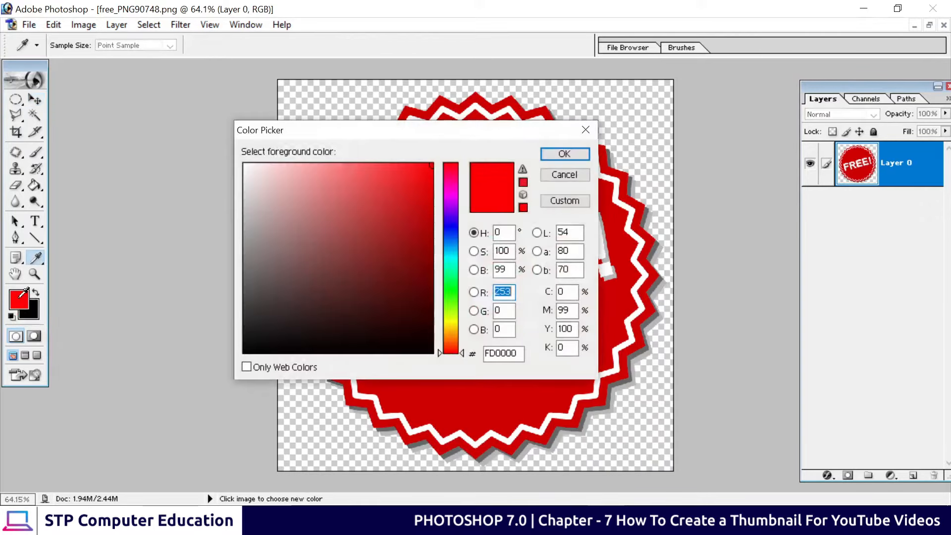
left_click_drag(375, 136, 163, 257)
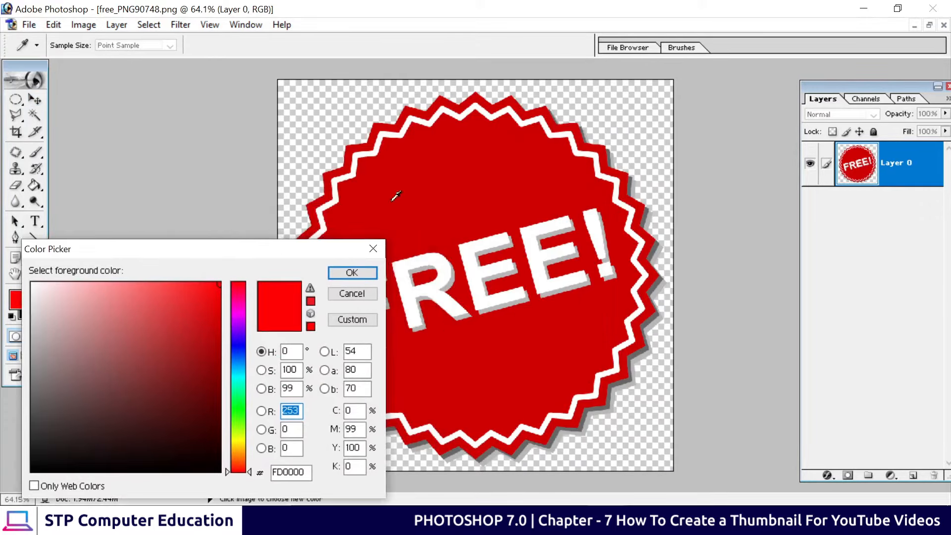
left_click(429, 165)
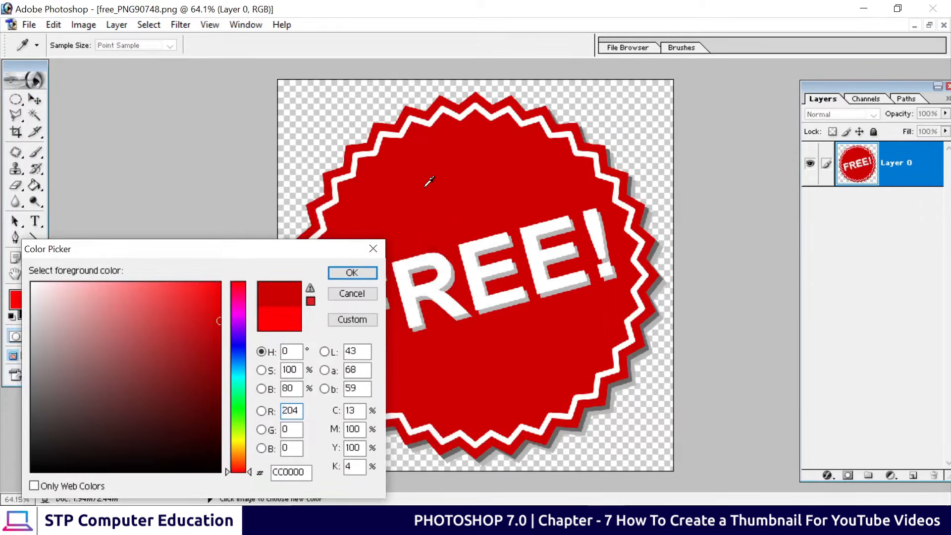
left_click(366, 272)
key("v")
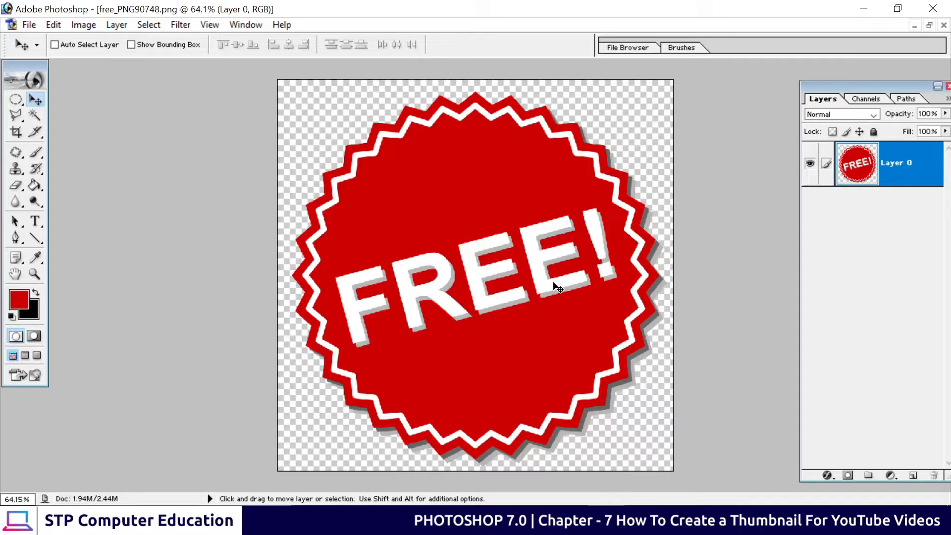
Outline the FREE! lettering with a polygonal selection, fill it with the red foreground color to erase the word, and deselect.
left_click(16, 116)
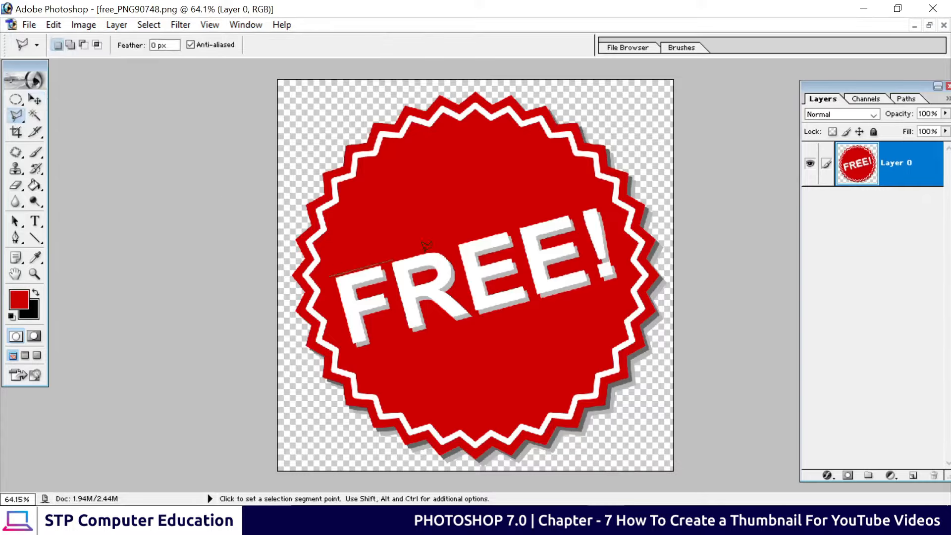
left_click(617, 226)
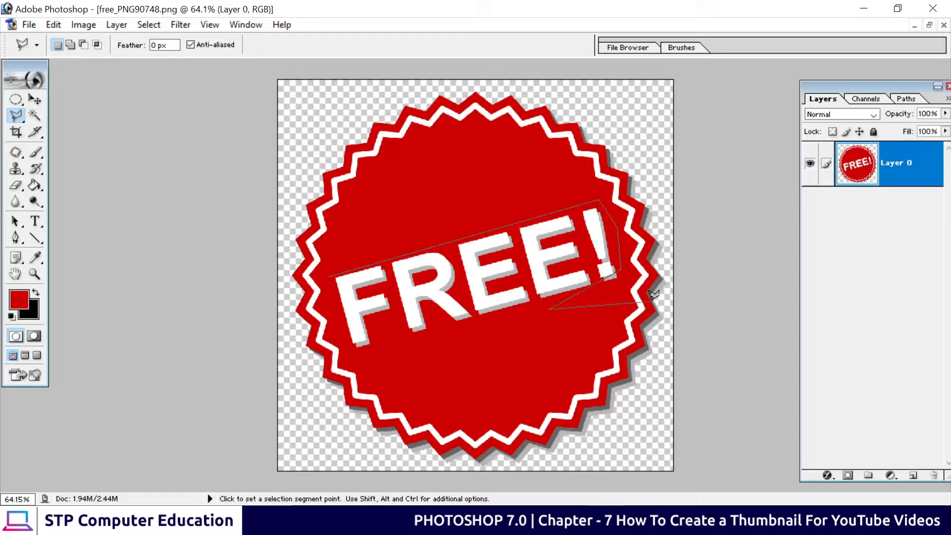
left_click(545, 316)
left_click(377, 350)
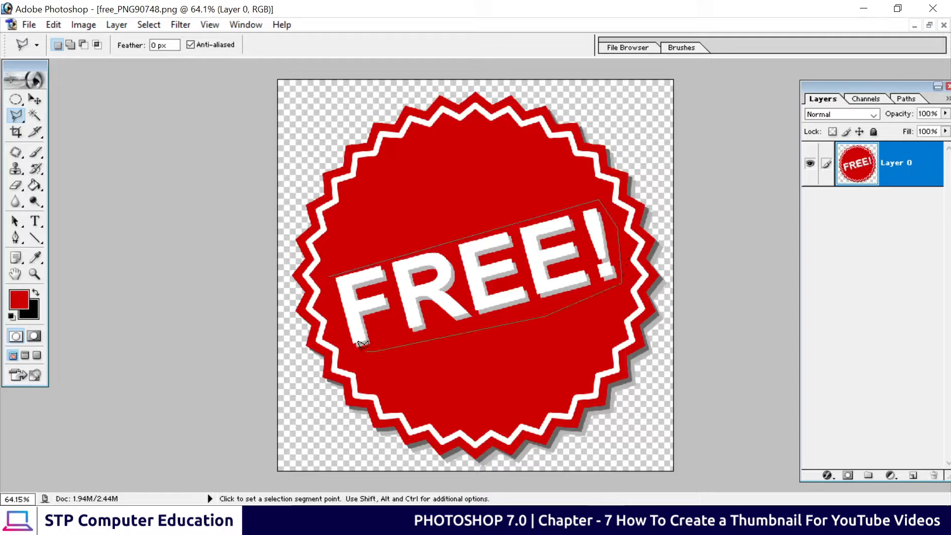
left_click(330, 272)
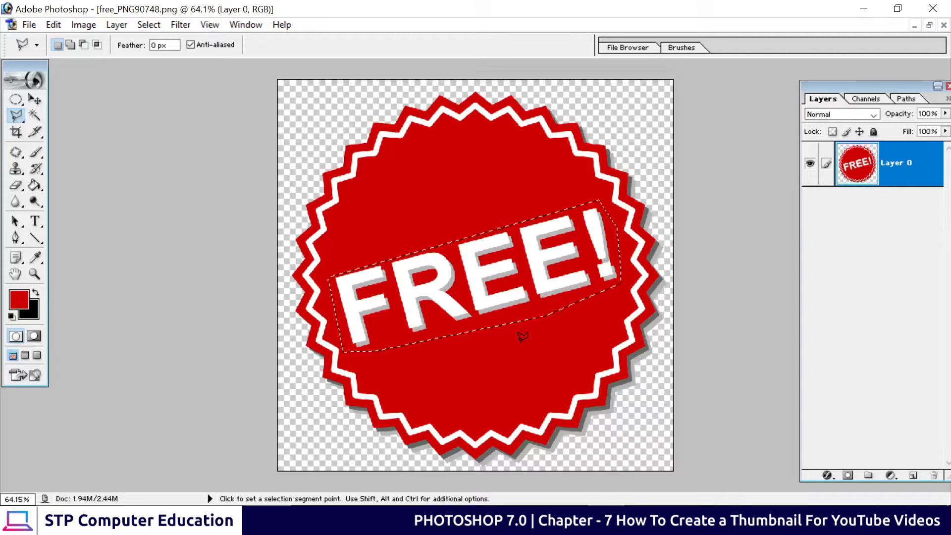
key("alt")
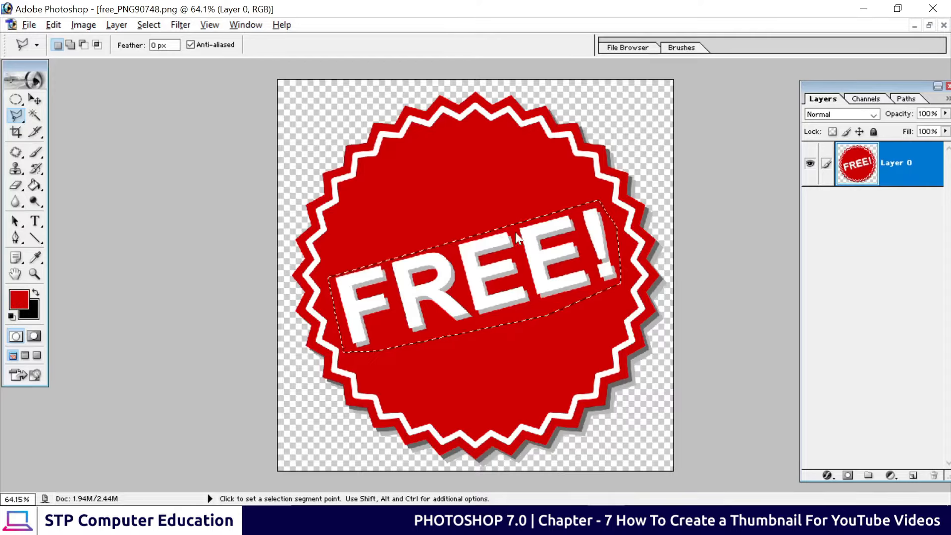
key("alt")
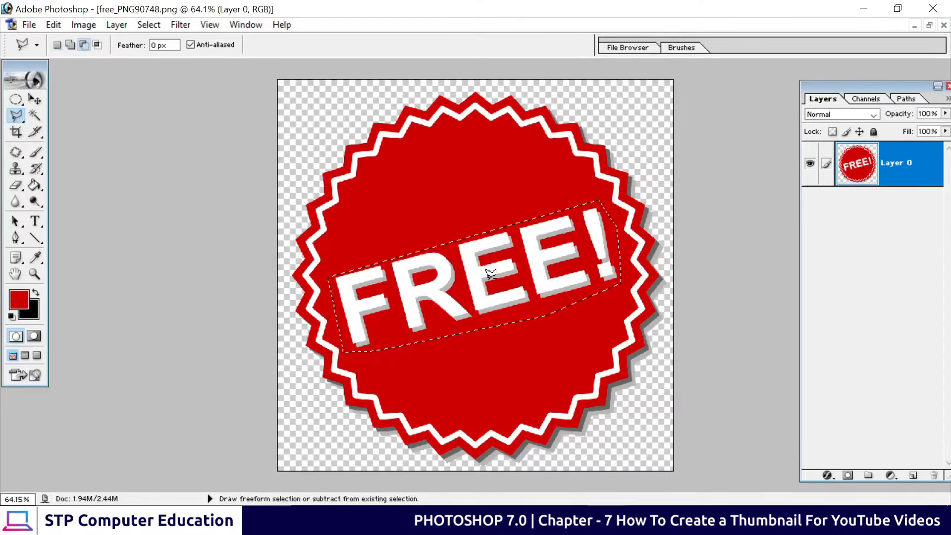
key("alt+BackSpace")
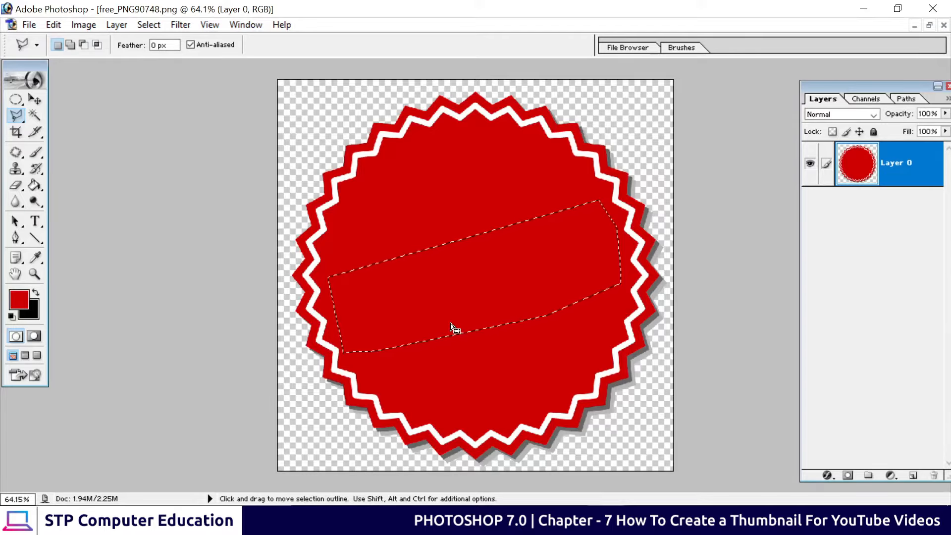
key("ctrl+d")
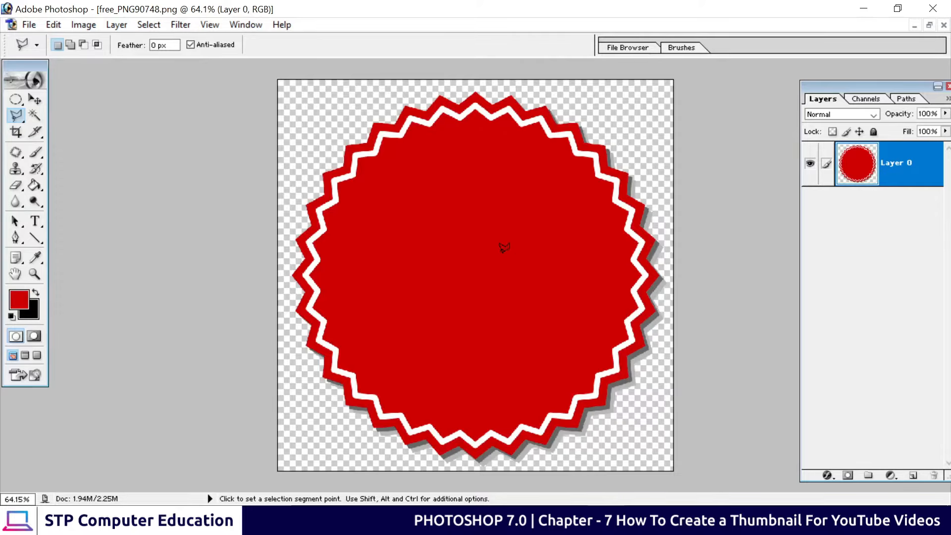
Squash the blank red badge to 66.6% height at full width and move it up to the middle of the canvas.
left_click(34, 100)
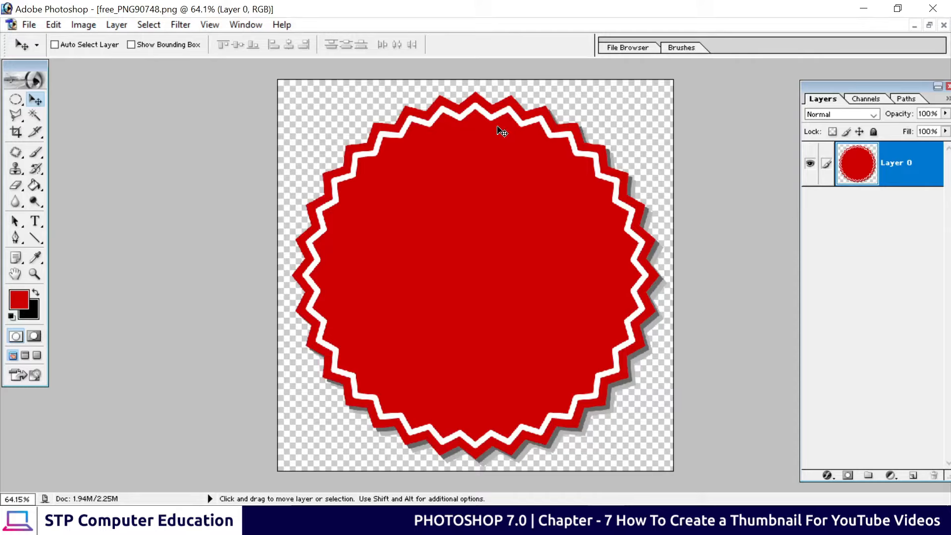
key("ctrl+t")
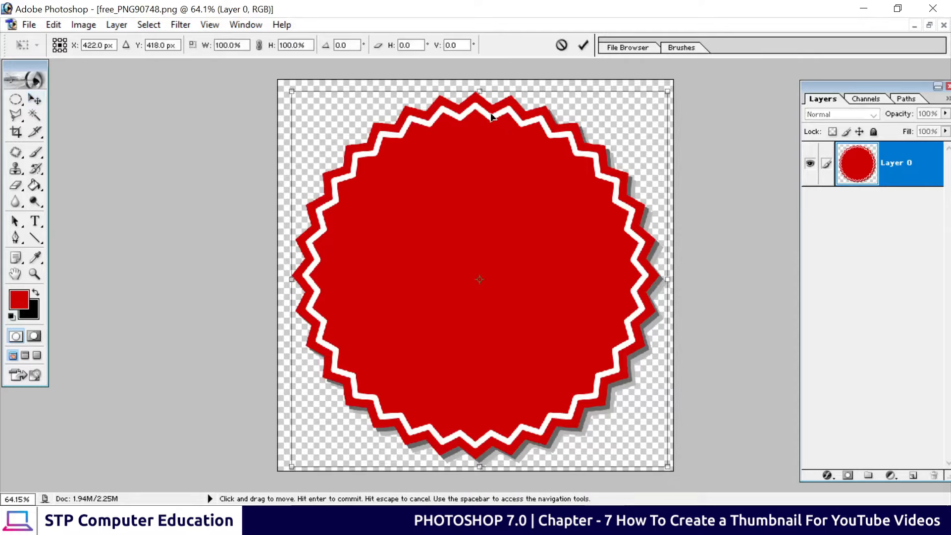
left_click_drag(480, 91, 477, 218)
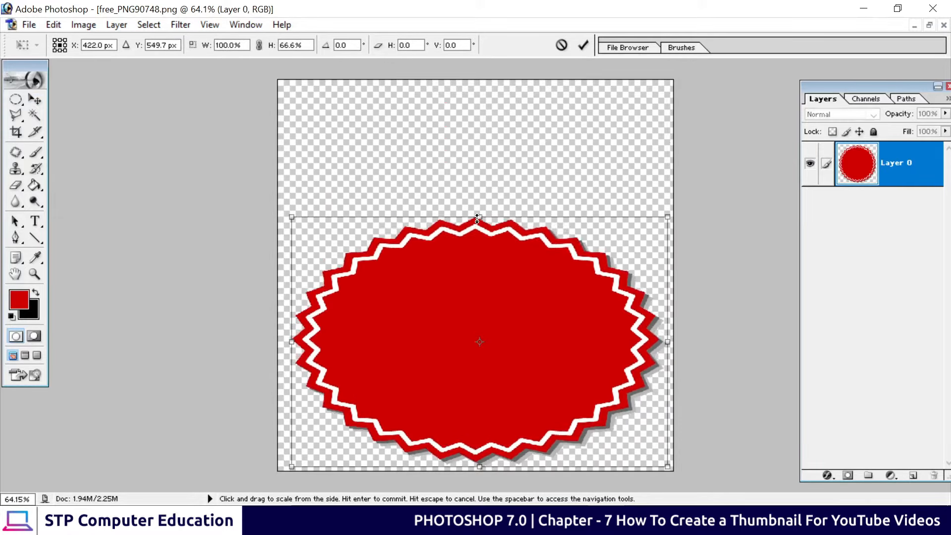
left_click_drag(467, 255, 467, 216)
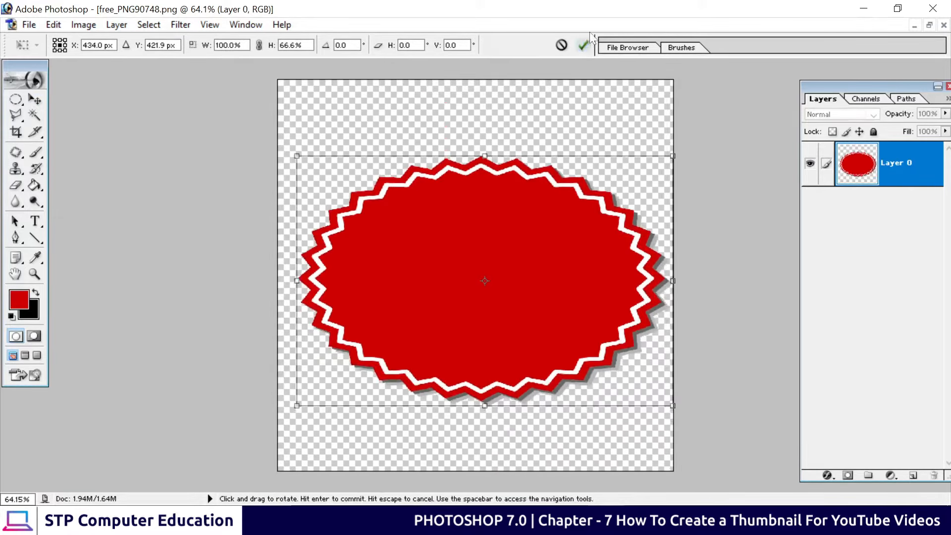
left_click(583, 45)
Add the text "Full Course" on two lines over the red badge and color it white (FFFFFF).
left_click(35, 221)
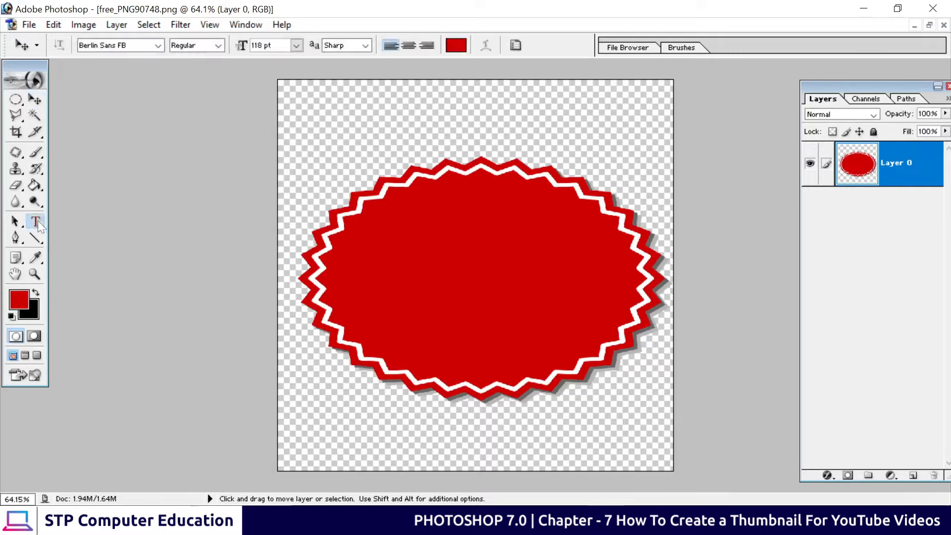
left_click(453, 241)
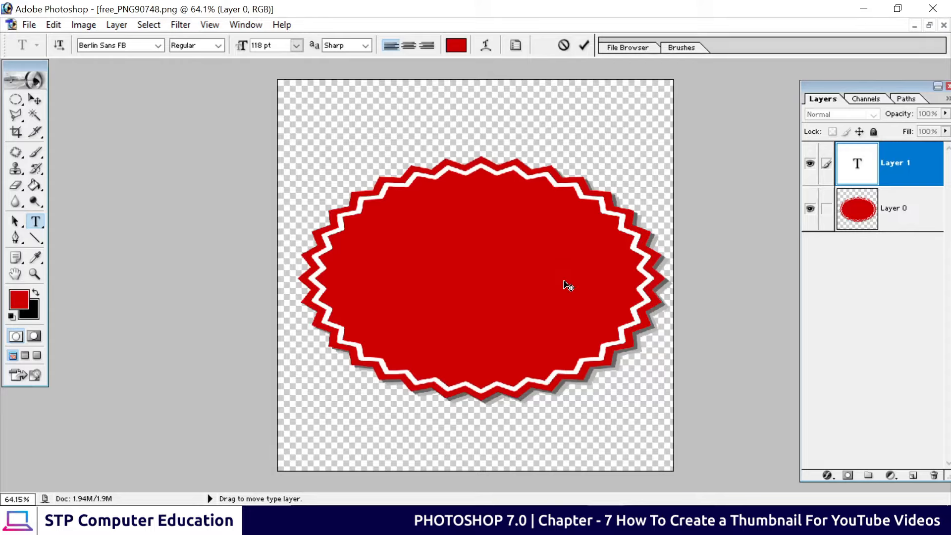
type("Course")
left_click_drag(610, 299, 386, 213)
left_click(465, 45)
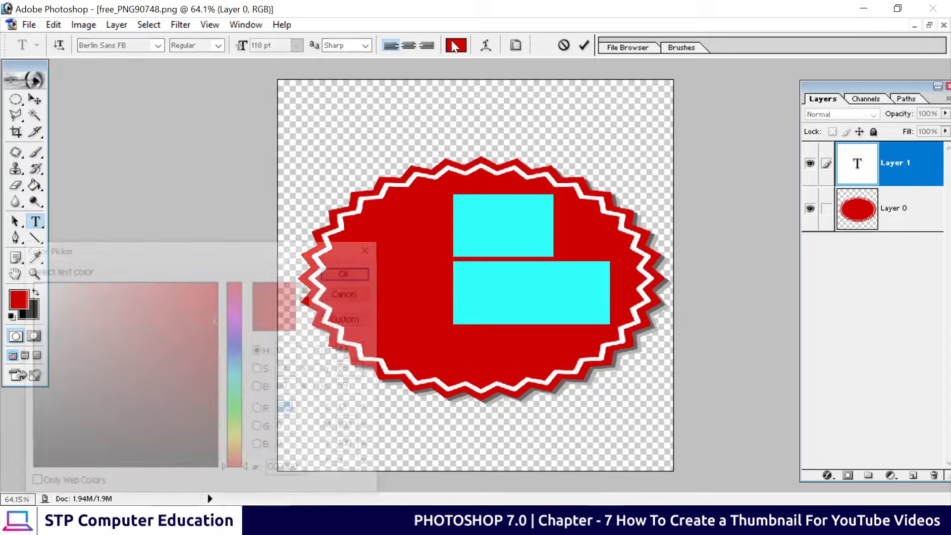
left_click_drag(107, 405, 14, 218)
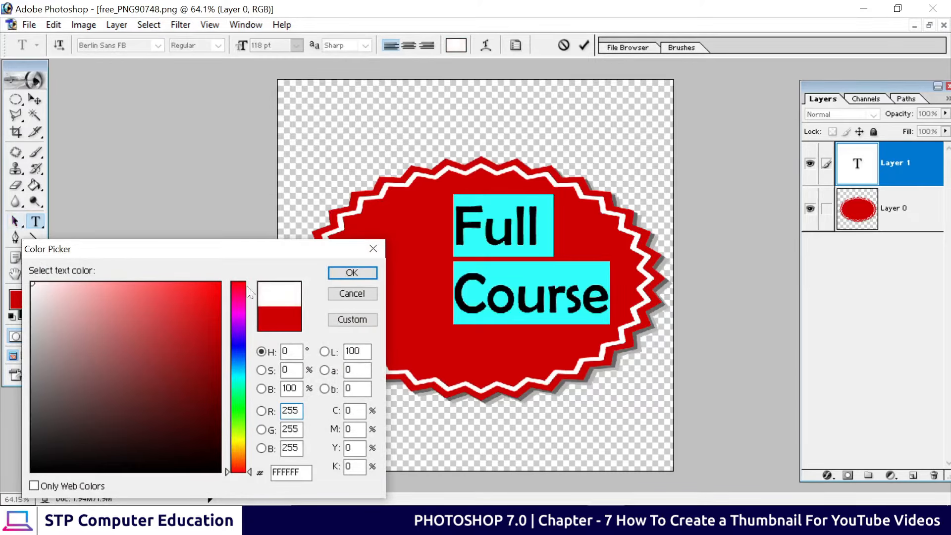
left_click(348, 275)
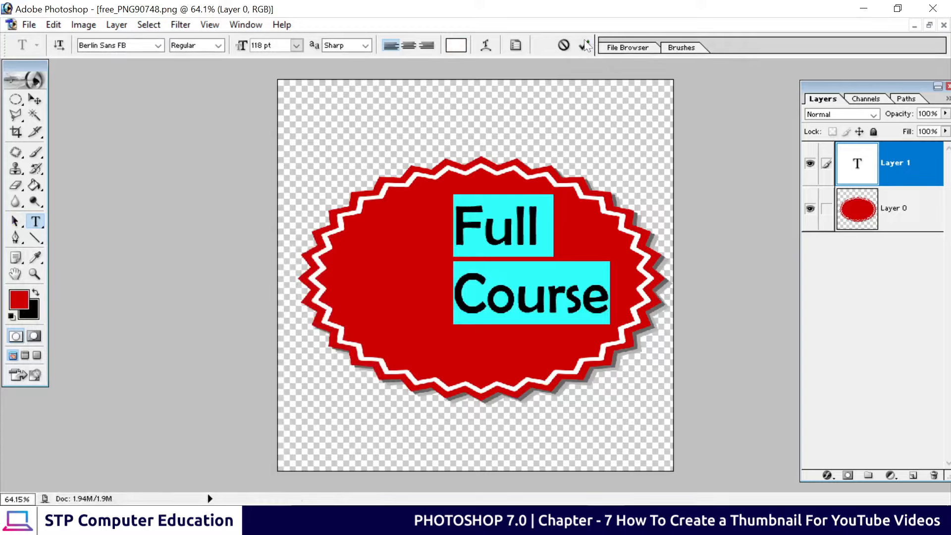
left_click(515, 244)
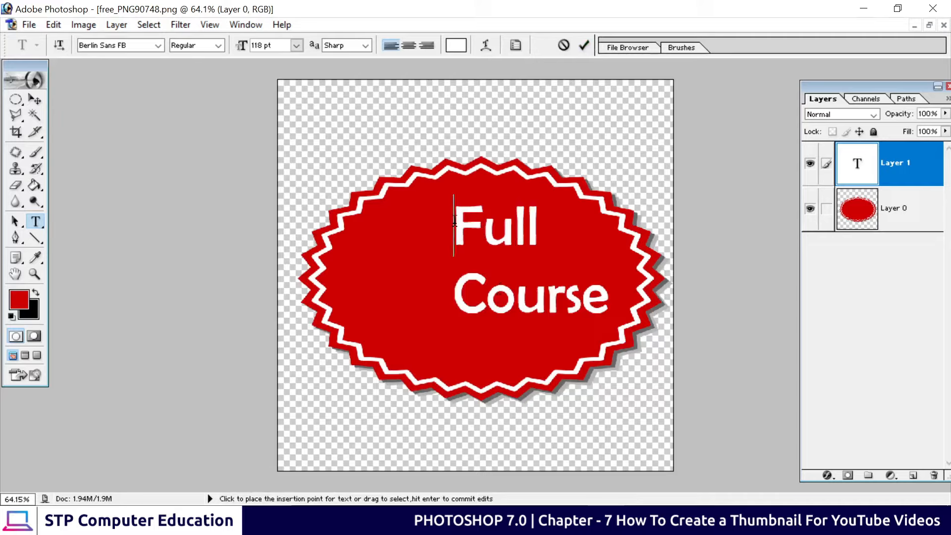
Format the "Full Course" text in Ubuntu Bold Italic with centered alignment.
left_click_drag(454, 220, 610, 297)
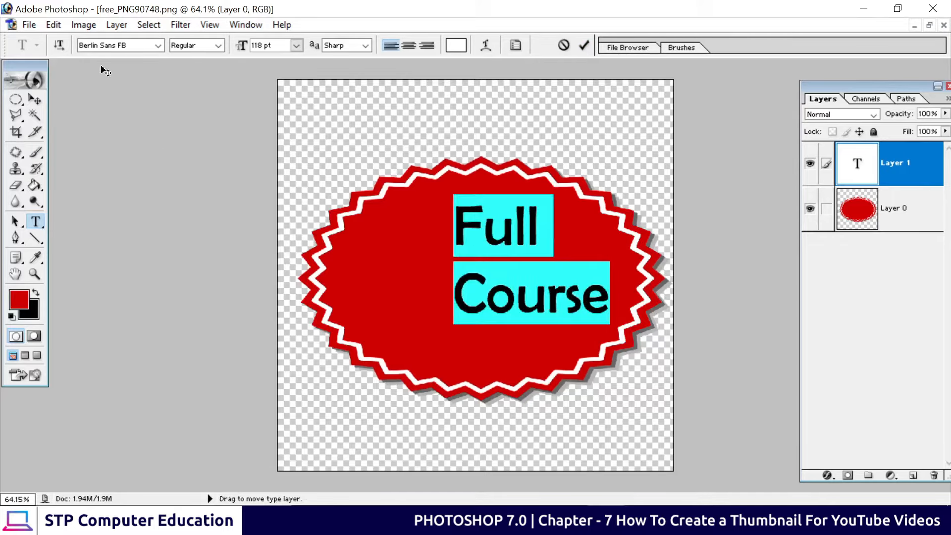
left_click(157, 45)
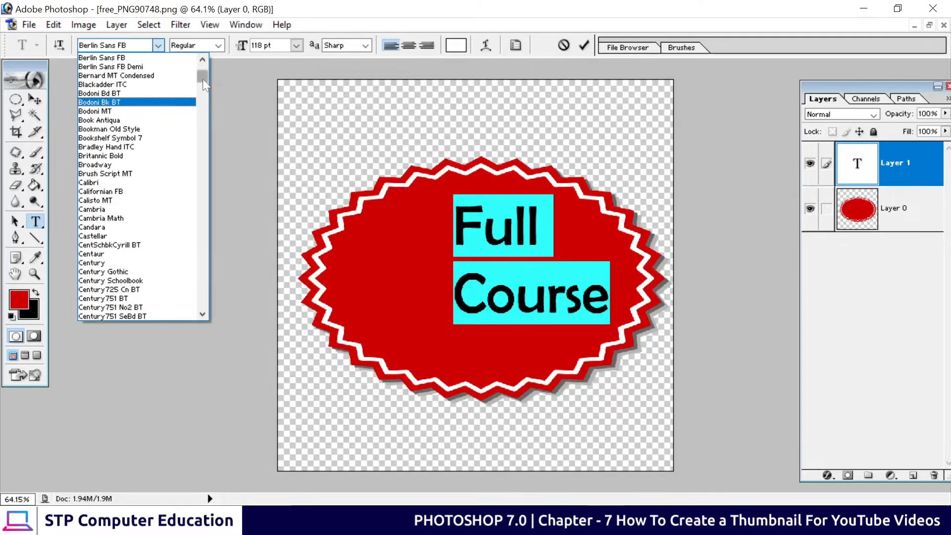
left_click_drag(203, 79, 204, 295)
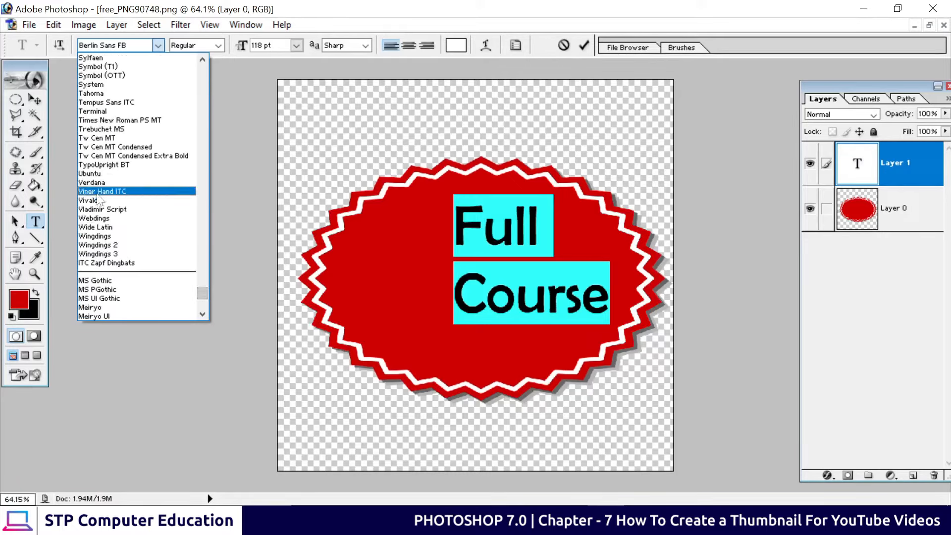
left_click(106, 173)
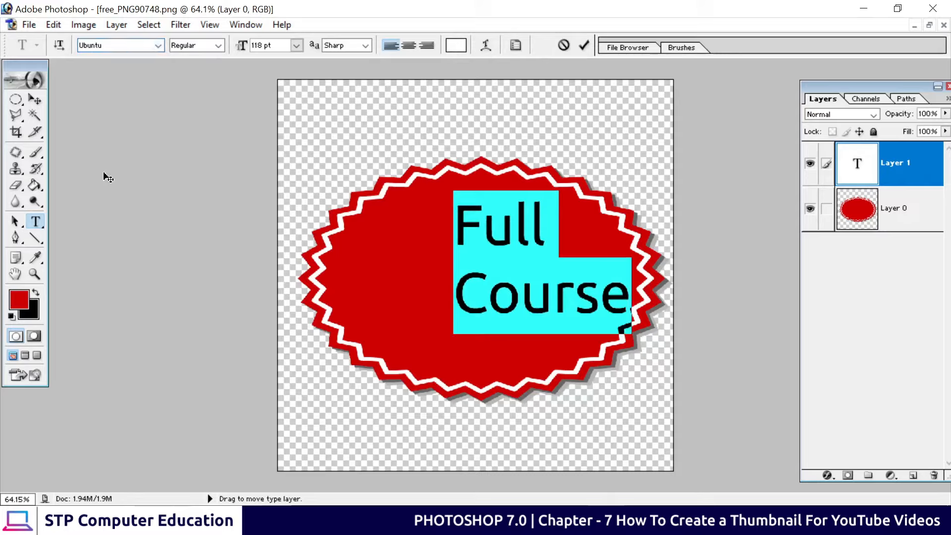
left_click(218, 45)
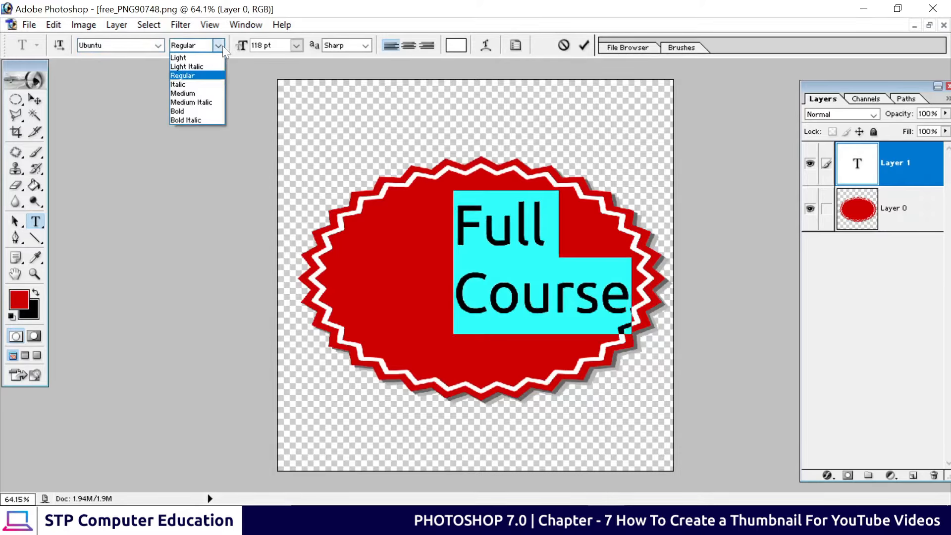
left_click(187, 121)
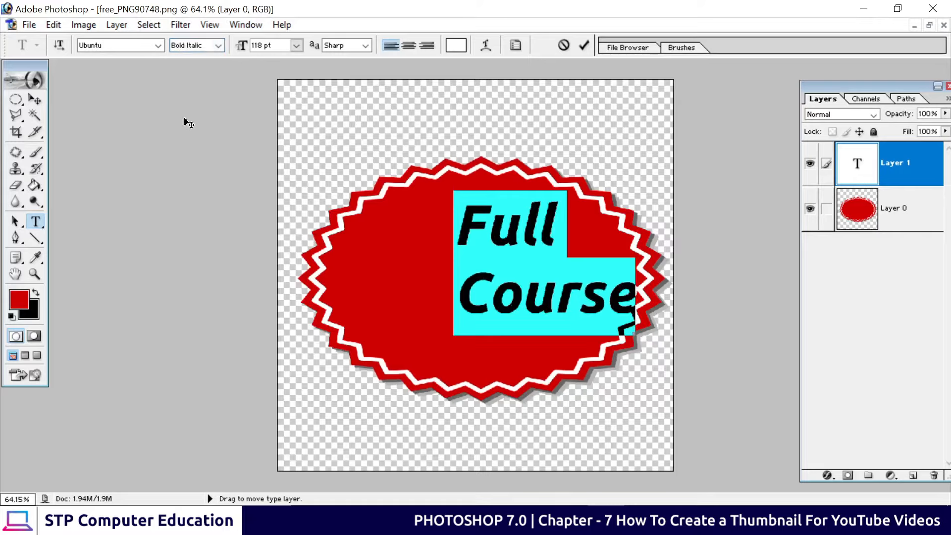
left_click(414, 47)
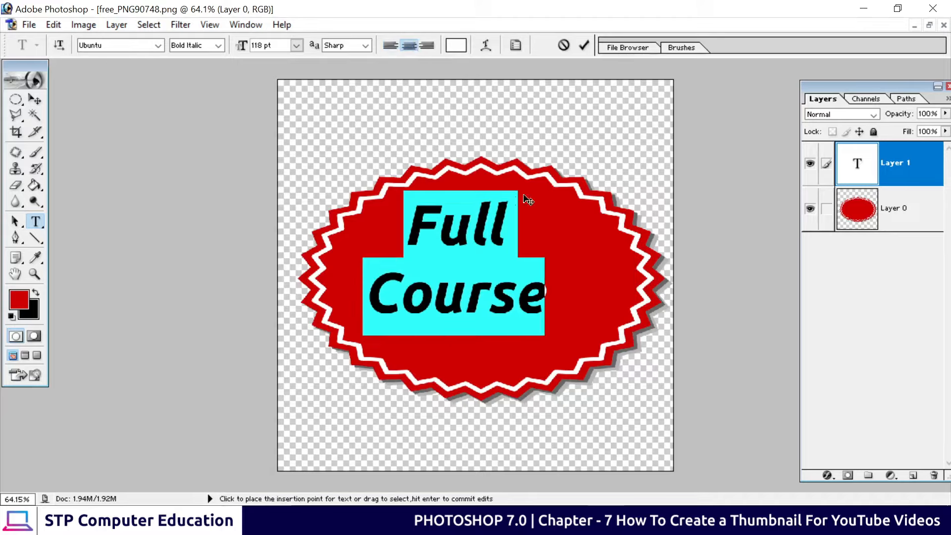
left_click(585, 46)
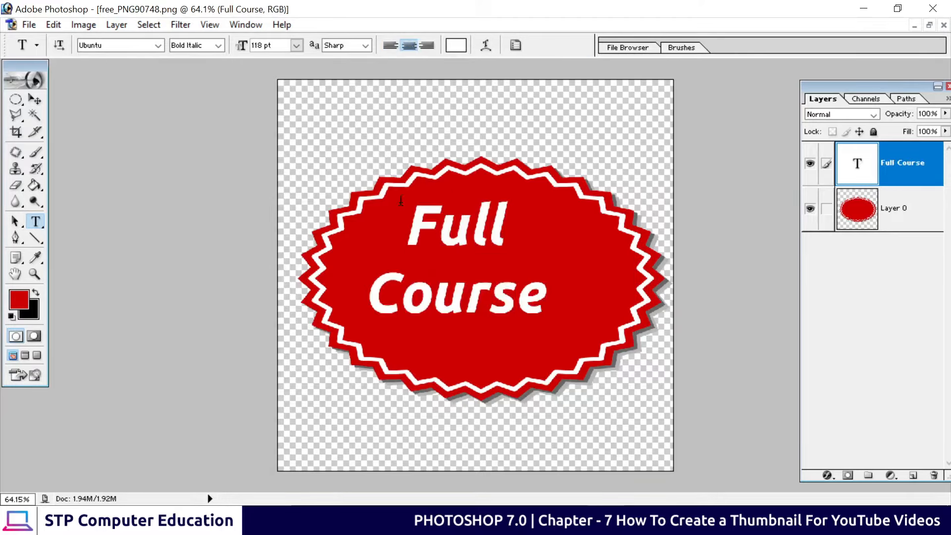
Scale the "Full Course" text proportionally to 127.3% and center it on the red badge.
left_click(34, 100)
left_click_drag(458, 246, 477, 254)
key("ctrl+t")
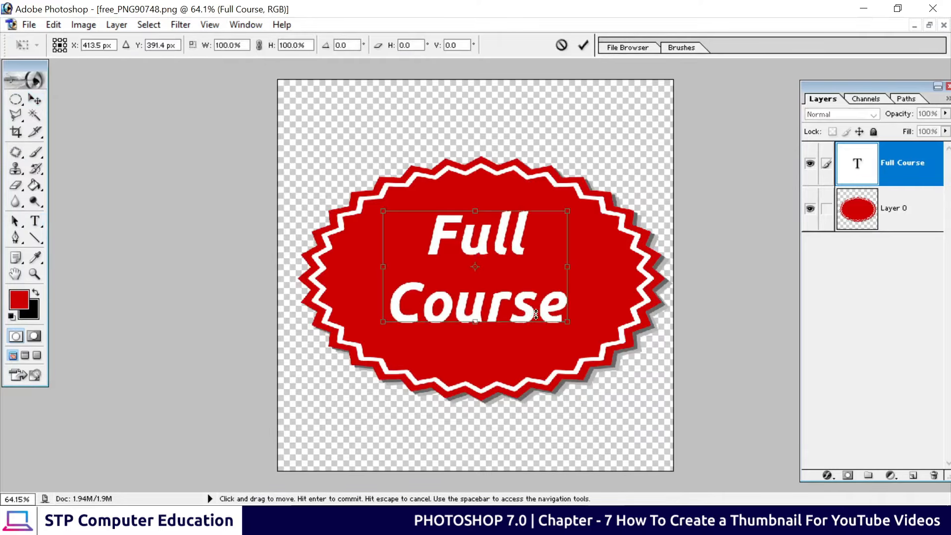
left_click_drag(569, 324, 621, 361)
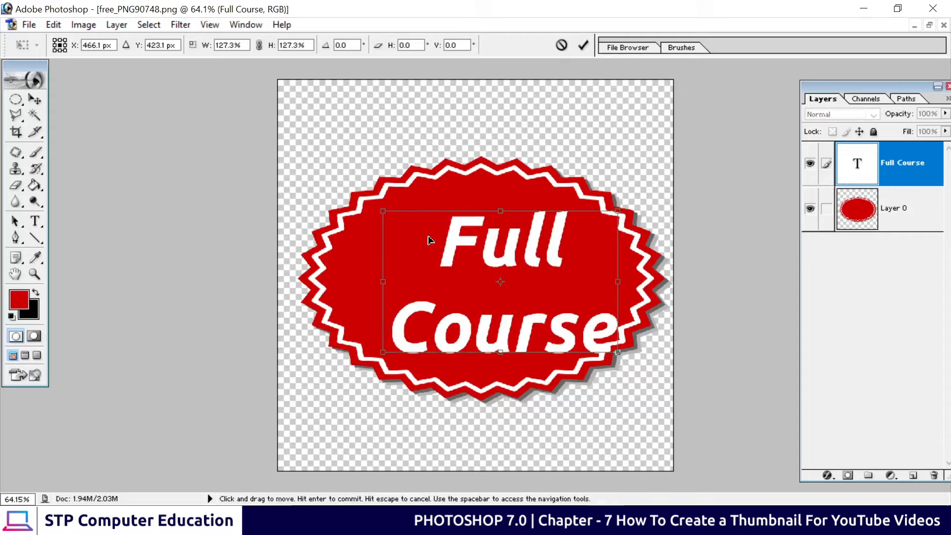
left_click_drag(466, 240, 438, 232)
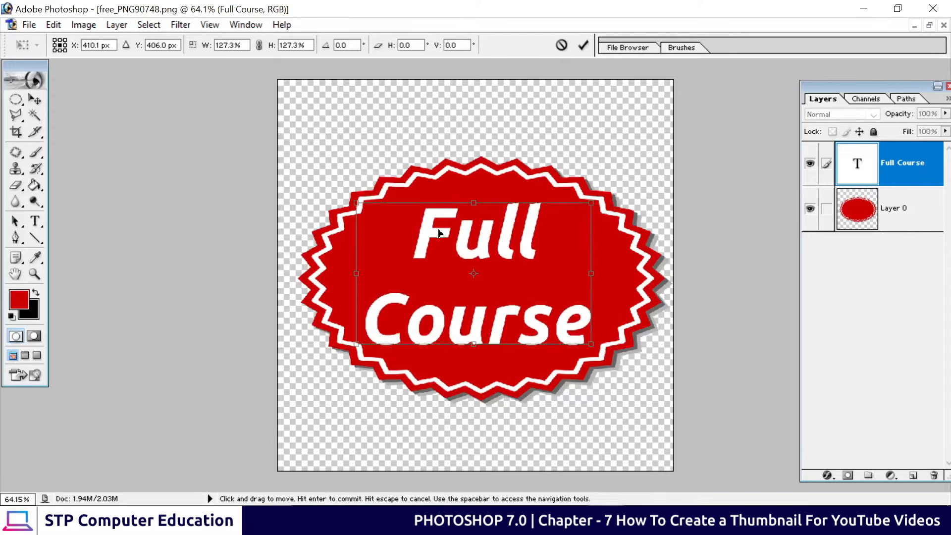
left_click(583, 45)
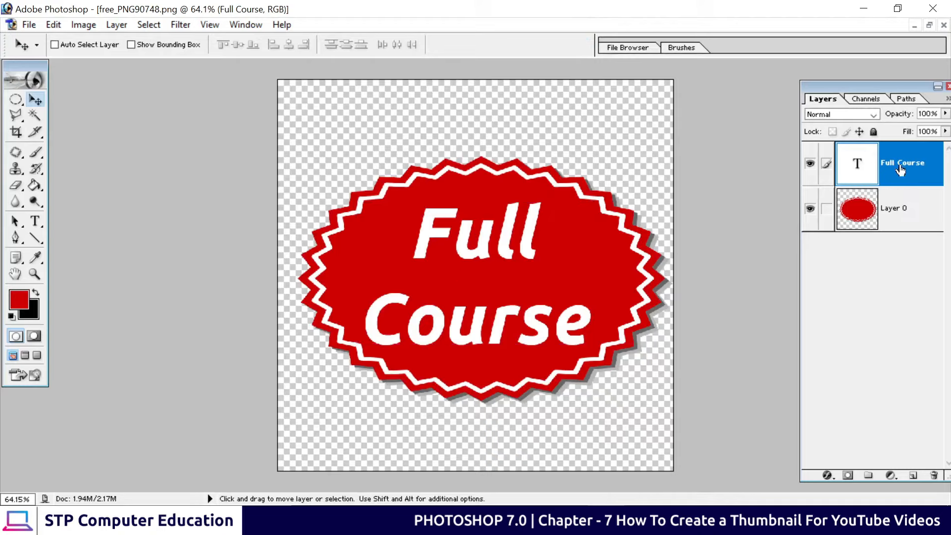
Link the badge layer to the "Full Course" text layer and merge the two into one layer.
left_click(885, 220)
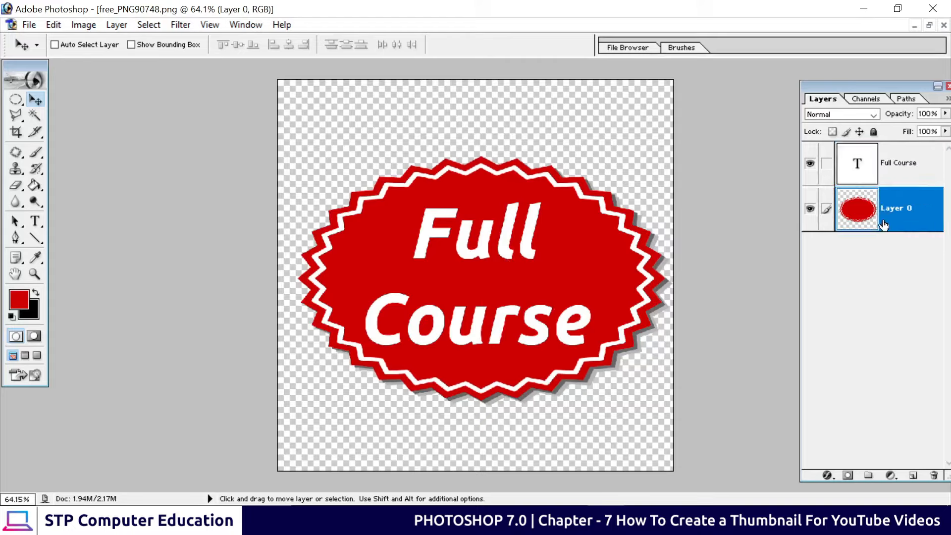
left_click(889, 173)
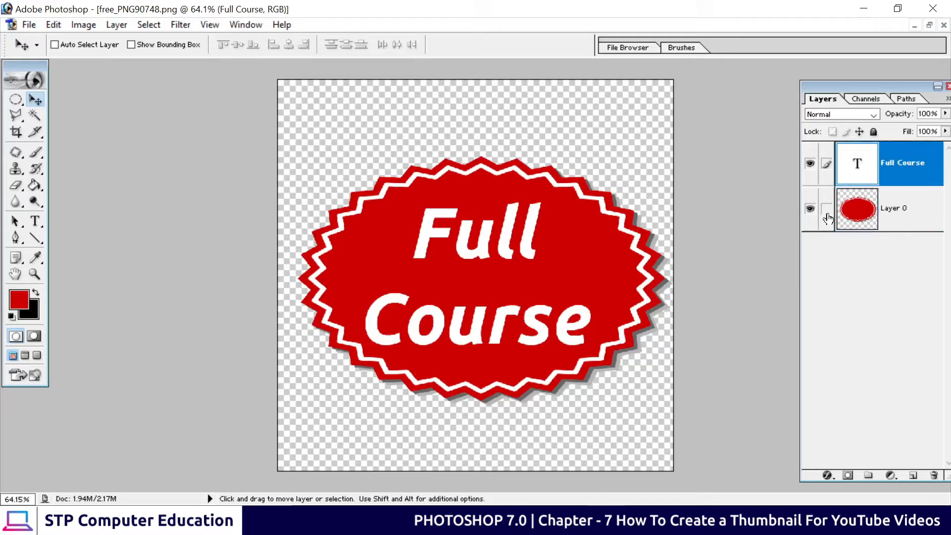
left_click(826, 209)
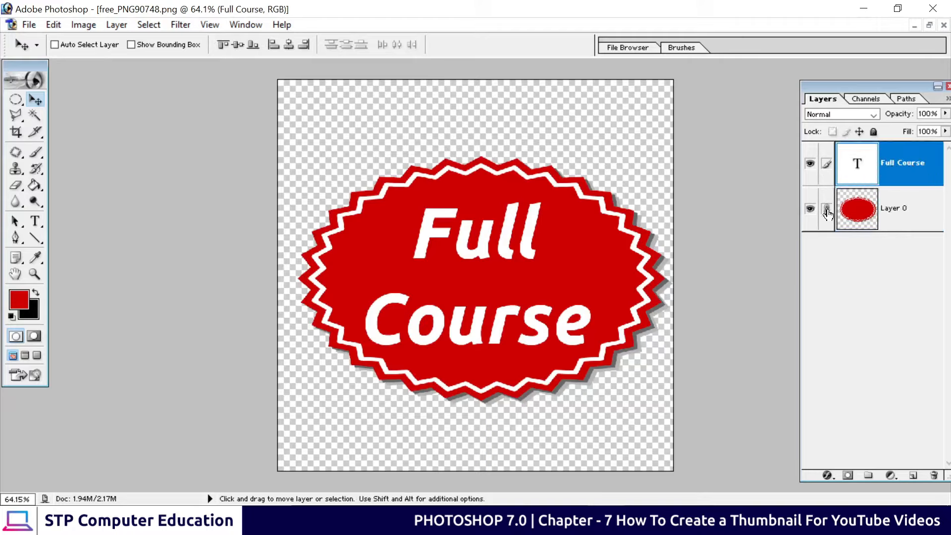
key("ctrl+e")
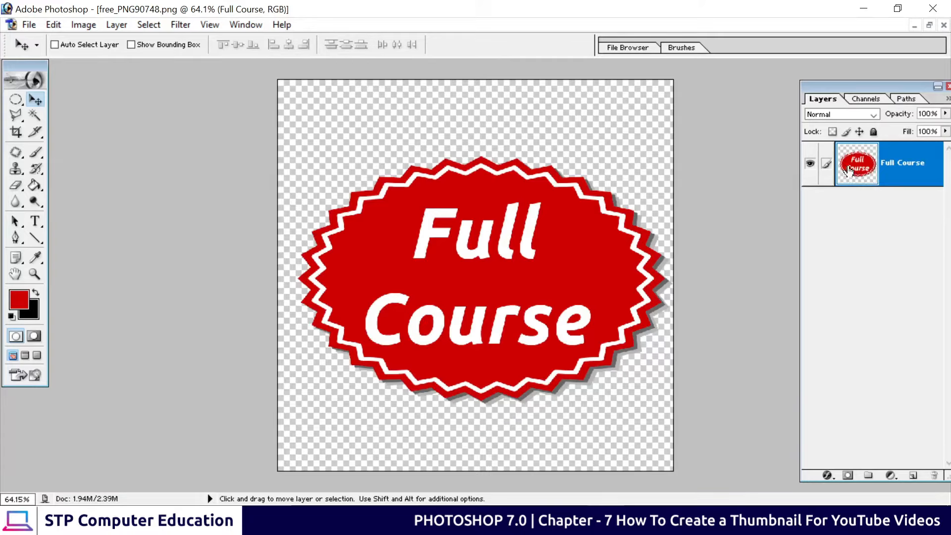